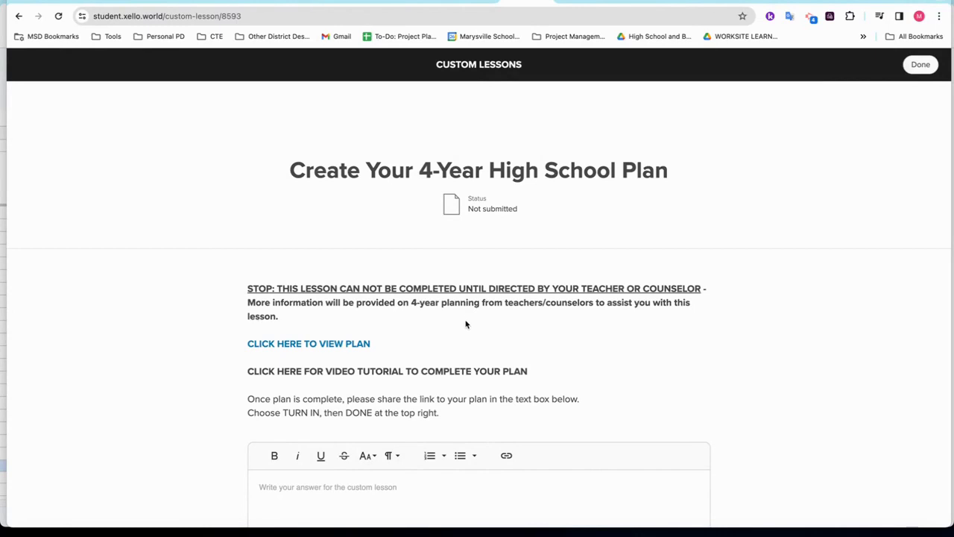
Open the course plan from the lesson and make a personal copy of the 4-Year Course Planner.
{"action": "left_click", "coordinate": [326, 346]}
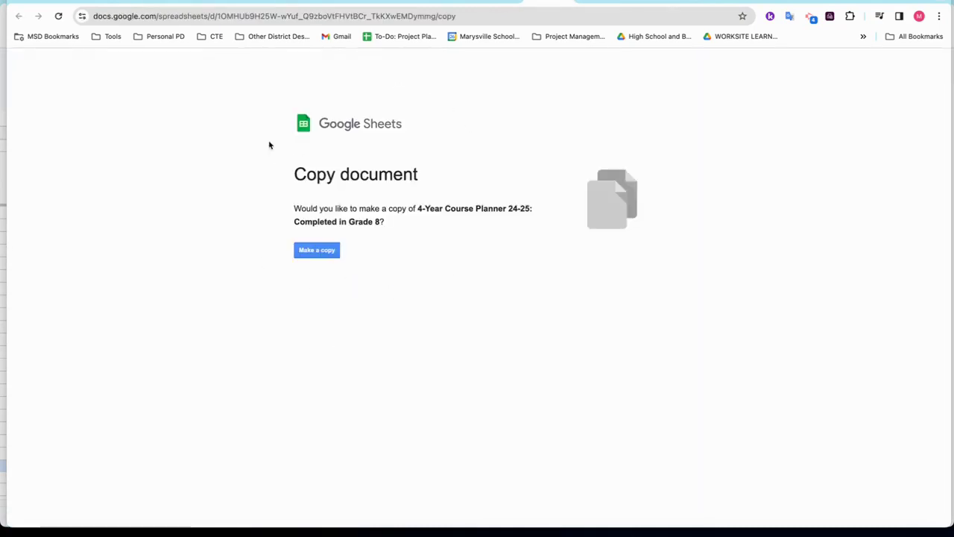
{"action": "left_click", "coordinate": [318, 255]}
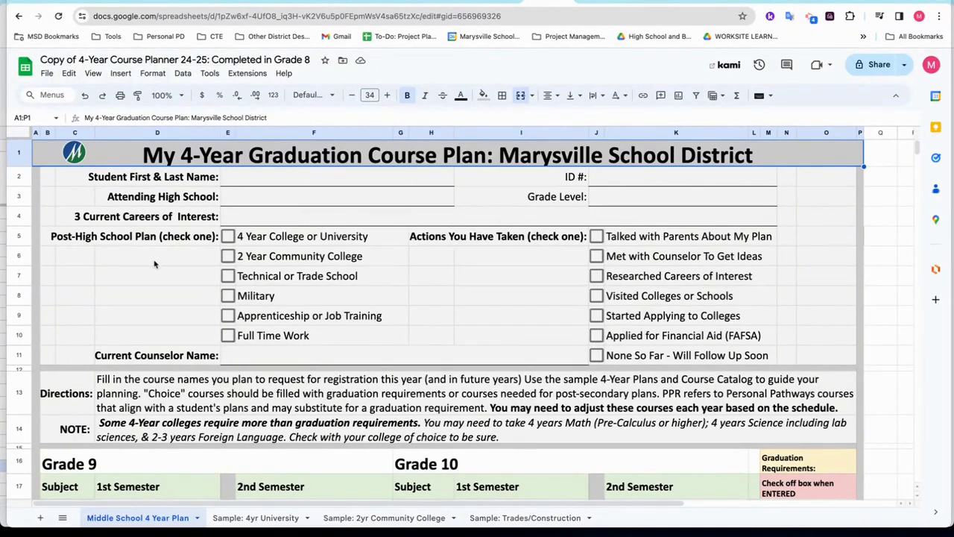
Pick English 9 and Geometry for Grade 9 first-semester English and math.
{"action": "scroll", "coordinate": [154, 263], "scroll_direction": "down", "scroll_amount": 10}
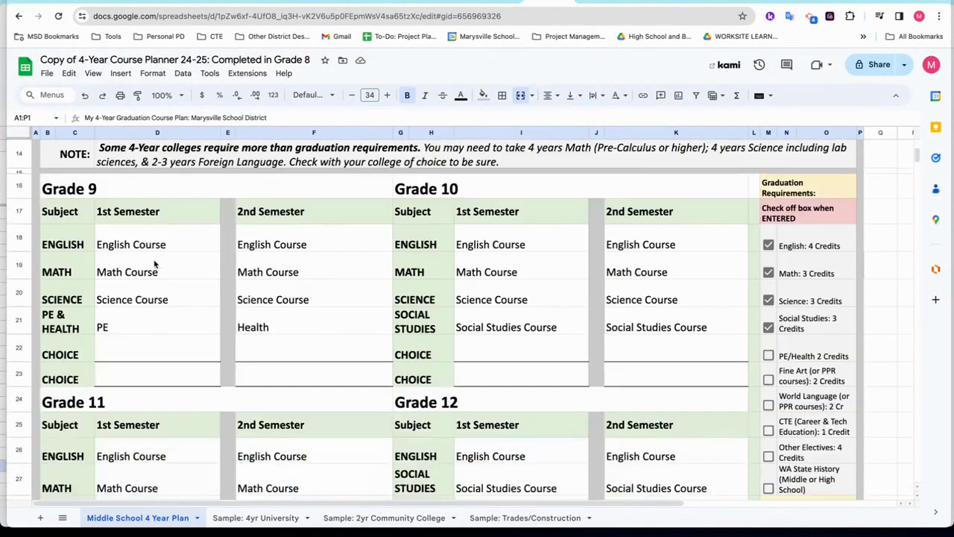
{"action": "scroll", "coordinate": [154, 263], "scroll_direction": "up", "scroll_amount": 5}
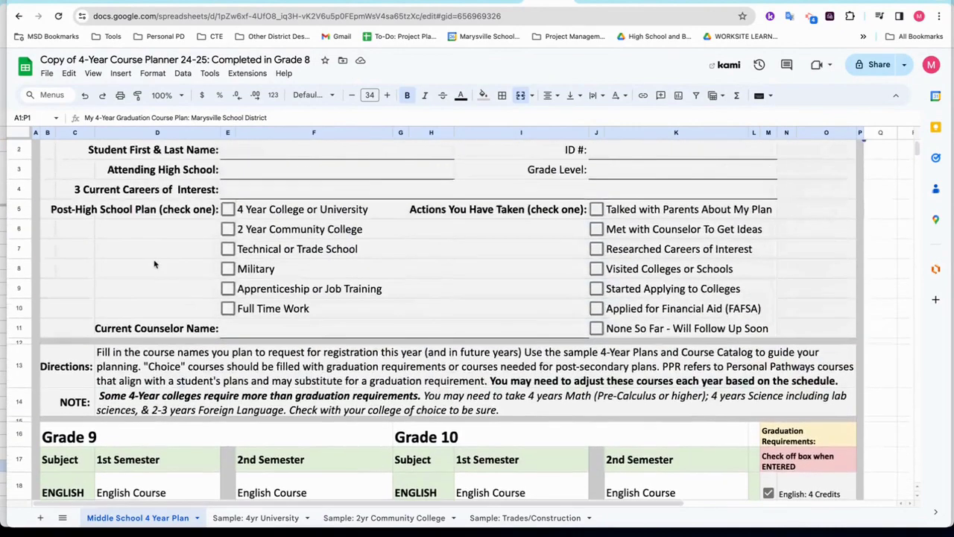
{"action": "left_click", "coordinate": [134, 416]}
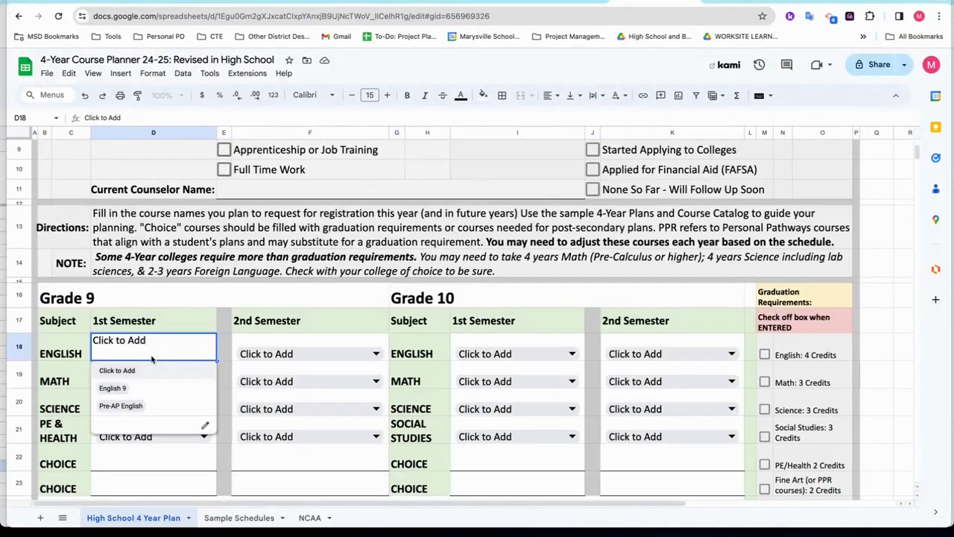
{"action": "left_click", "coordinate": [139, 388]}
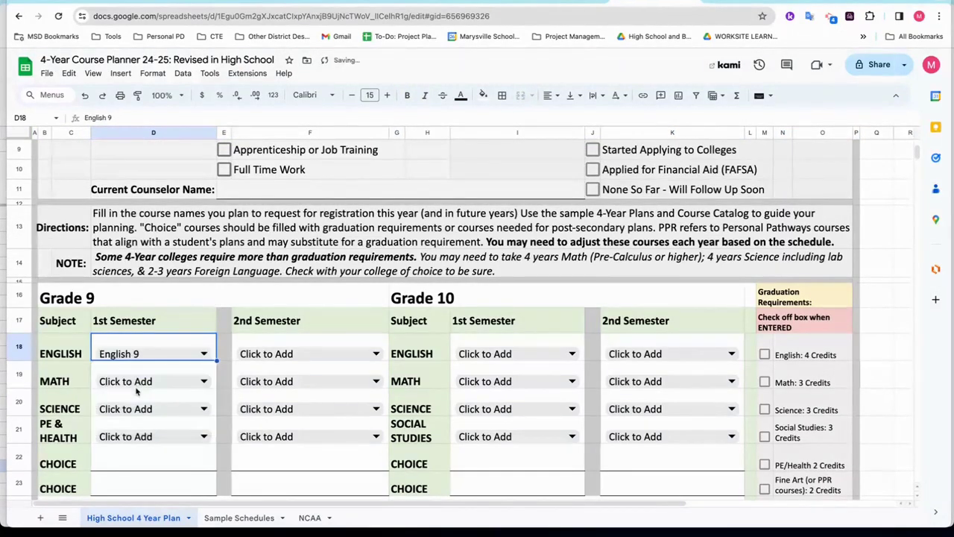
{"action": "left_click", "coordinate": [164, 382]}
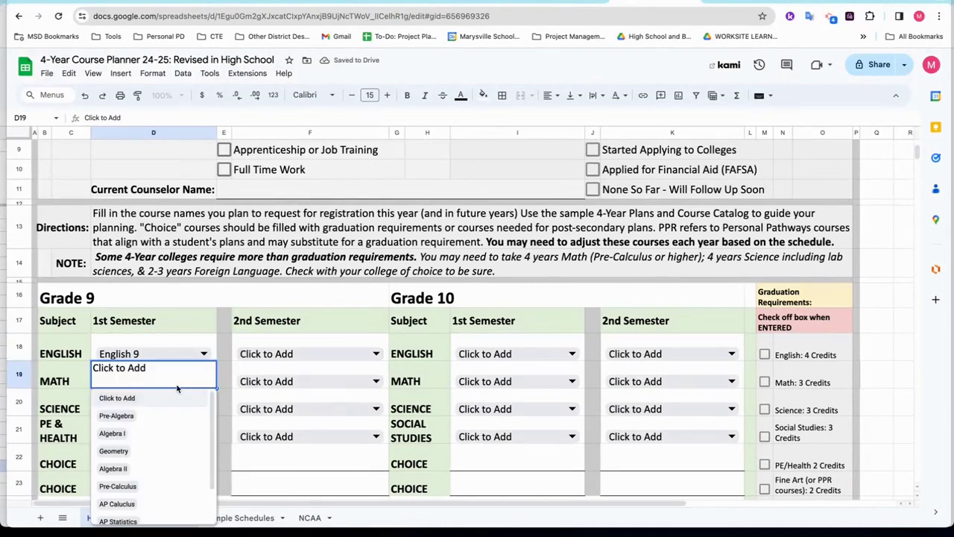
{"action": "left_click", "coordinate": [118, 451]}
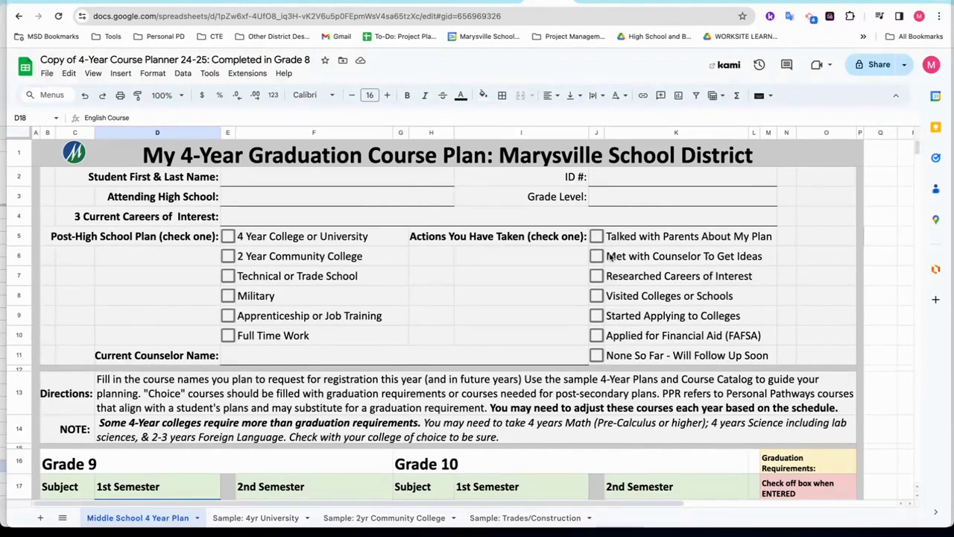
{"action": "left_click", "coordinate": [494, 1]}
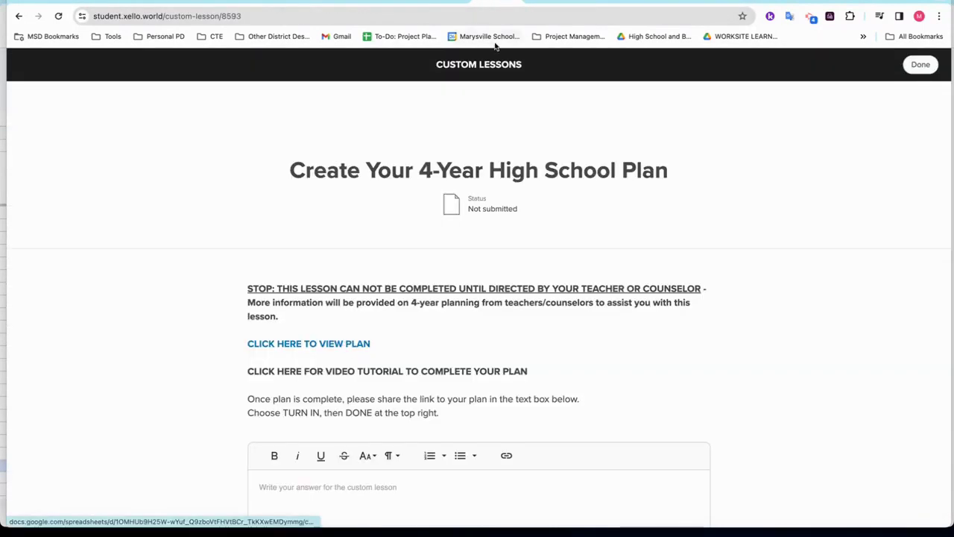
Open Google Drive in a new browser tab from the Google apps grid.
{"action": "left_click", "coordinate": [548, 2]}
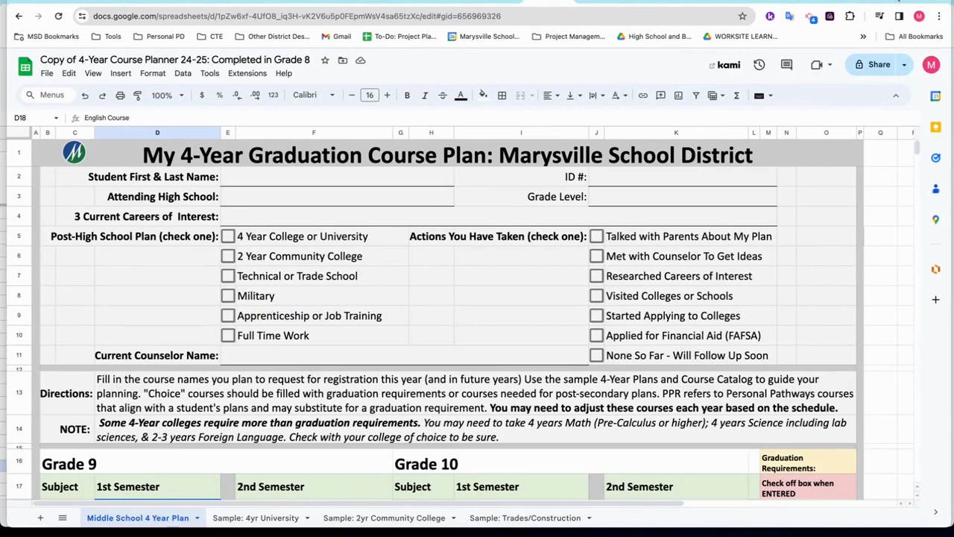
{"action": "key", "text": "ctrl+t"}
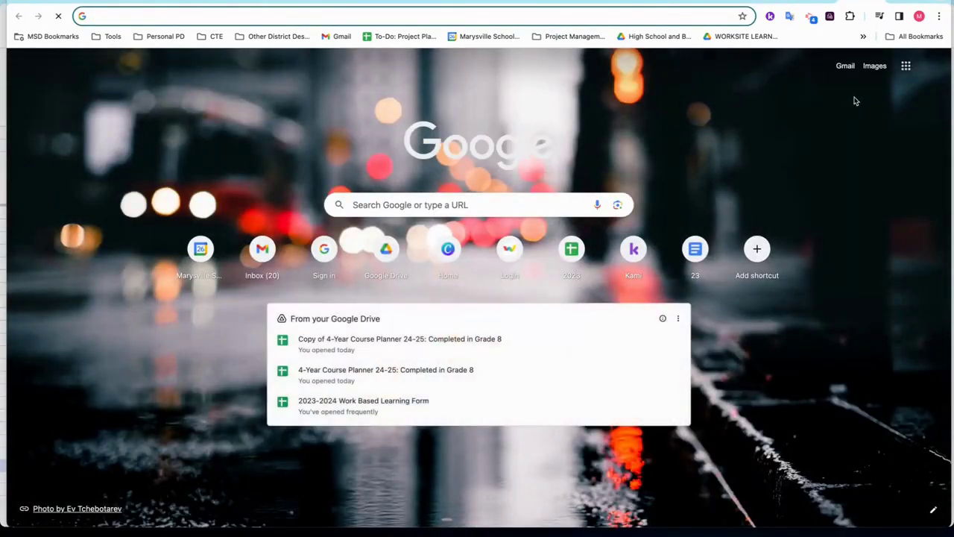
{"action": "left_click", "coordinate": [906, 72]}
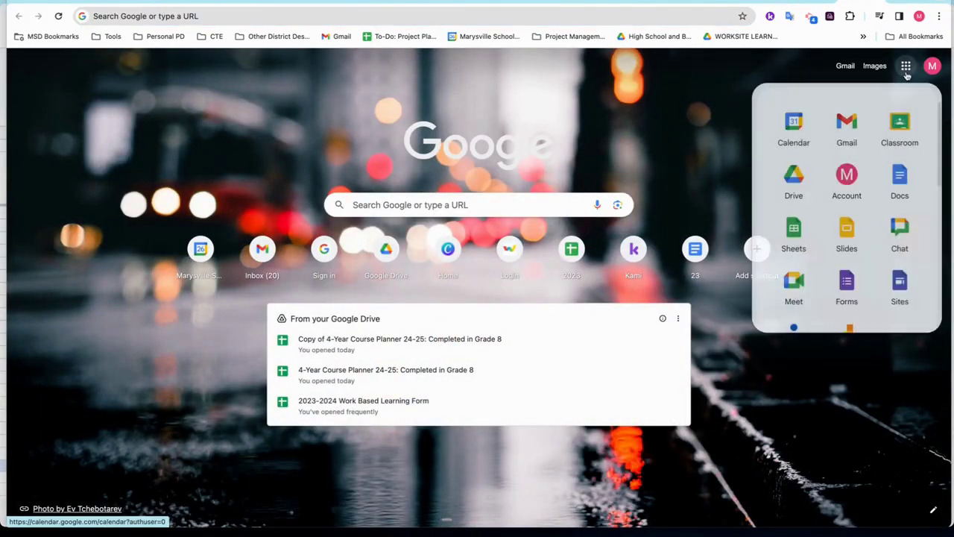
{"action": "left_click", "coordinate": [795, 179]}
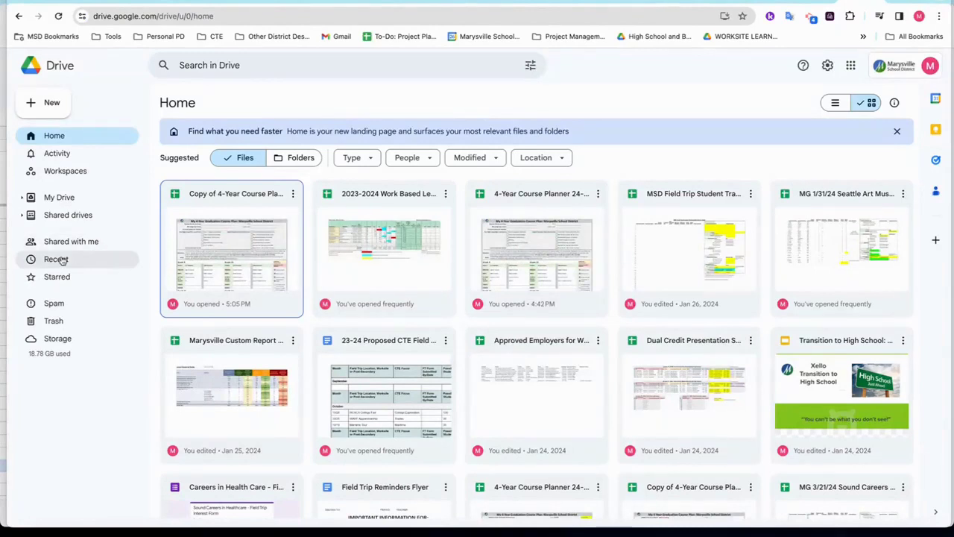
Open the 'Copy of 4-Year Course Planner' spreadsheet from Drive's Recent files.
{"action": "left_click", "coordinate": [221, 66]}
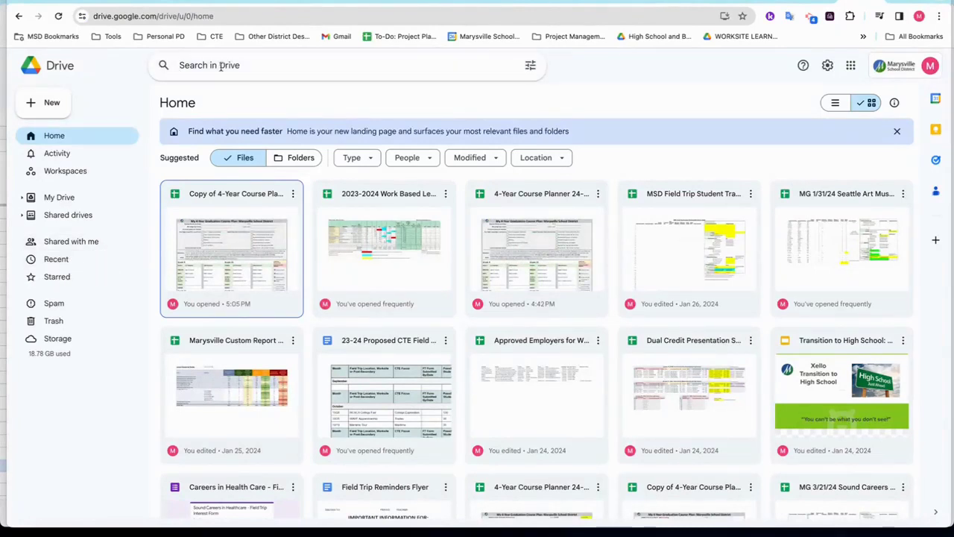
{"action": "left_click", "coordinate": [73, 260]}
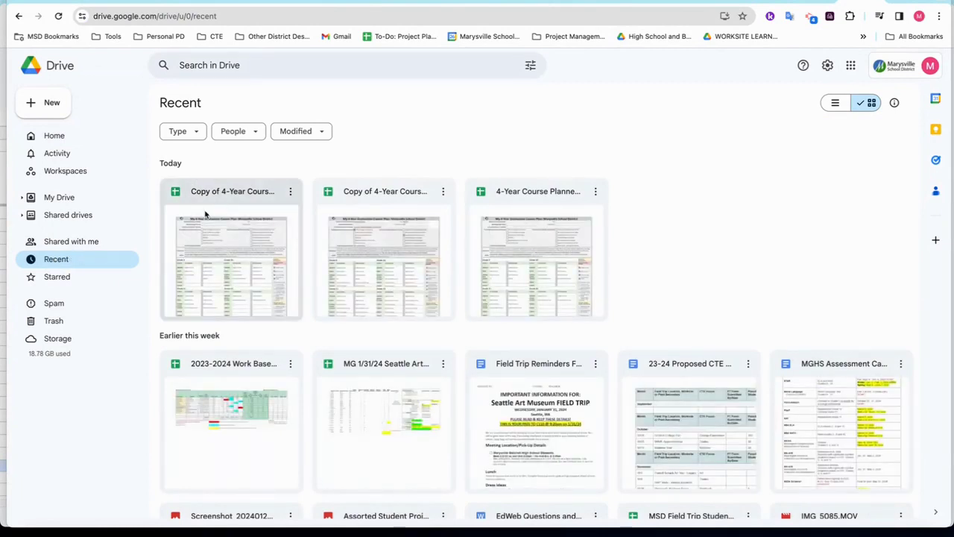
{"action": "left_click", "coordinate": [240, 248]}
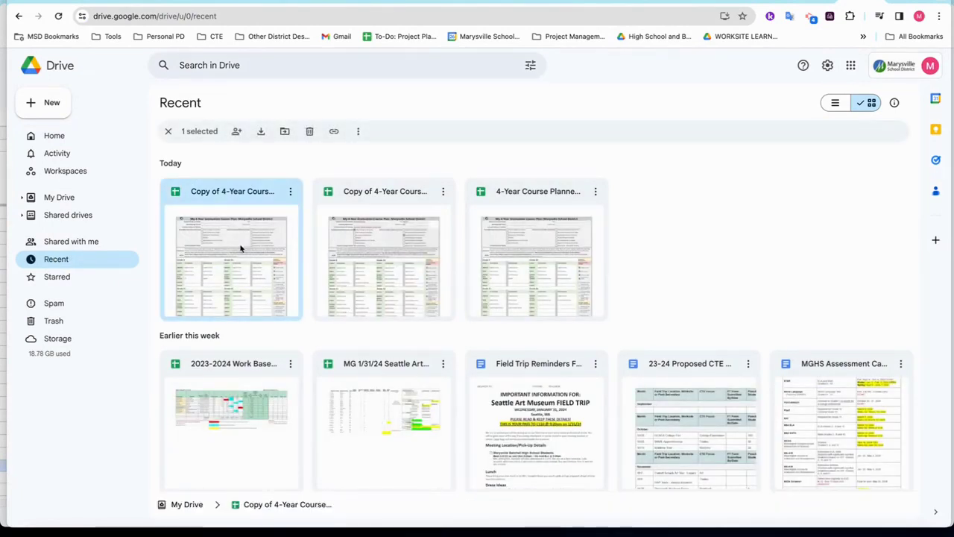
{"action": "double_click", "coordinate": [241, 248]}
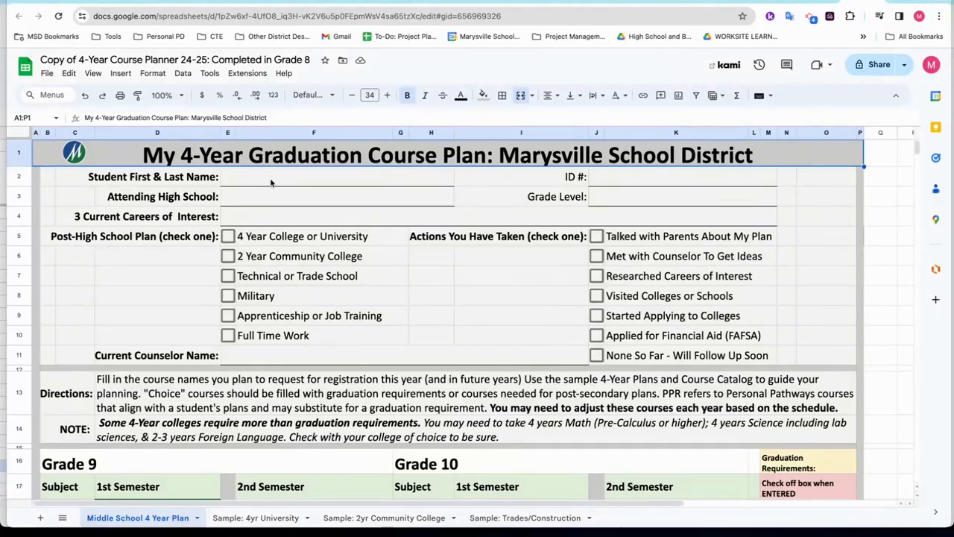
Enter the student's first and last name in the Student First & Last Name field.
{"action": "left_click", "coordinate": [271, 183]}
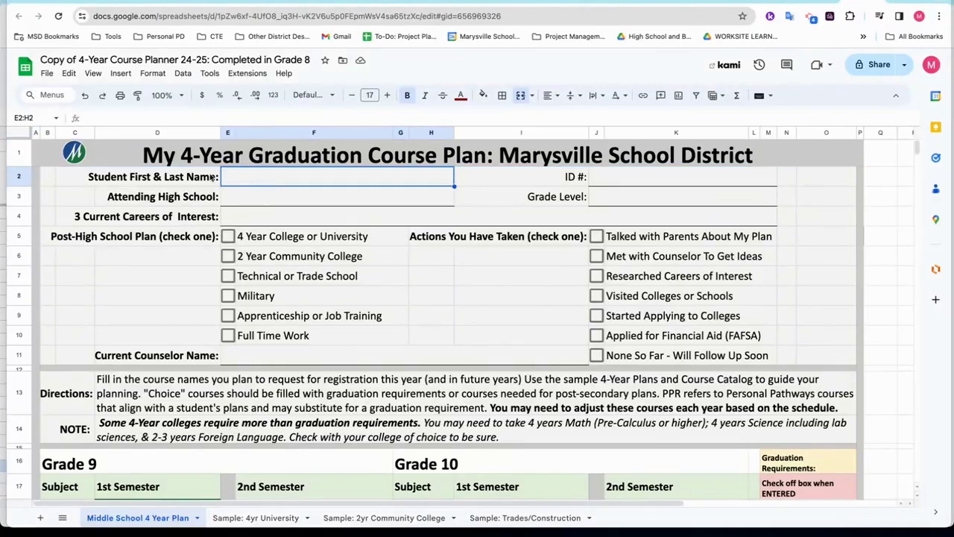
{"action": "left_click", "coordinate": [67, 179]}
{"action": "left_click", "coordinate": [73, 198]}
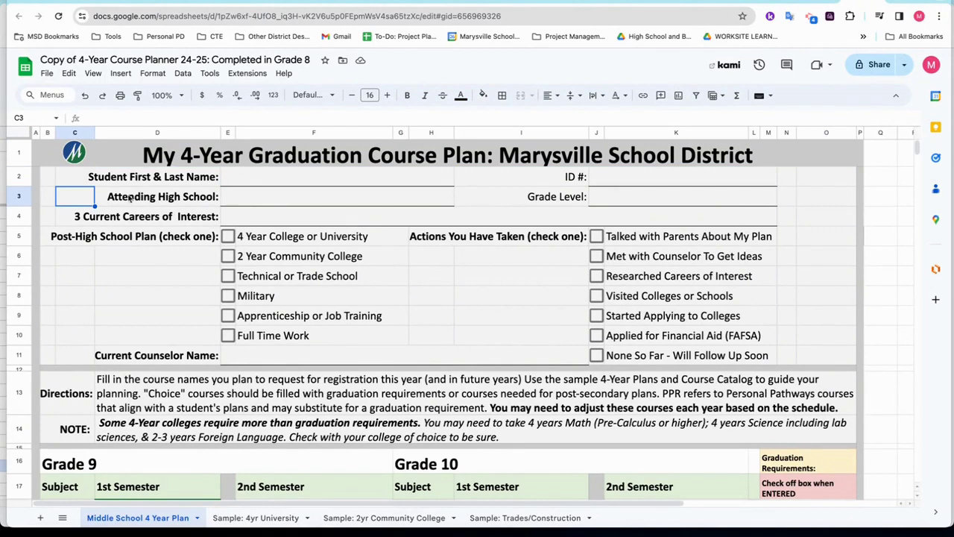
{"action": "left_click", "coordinate": [125, 196]}
{"action": "left_click", "coordinate": [139, 183]}
{"action": "left_click", "coordinate": [257, 176]}
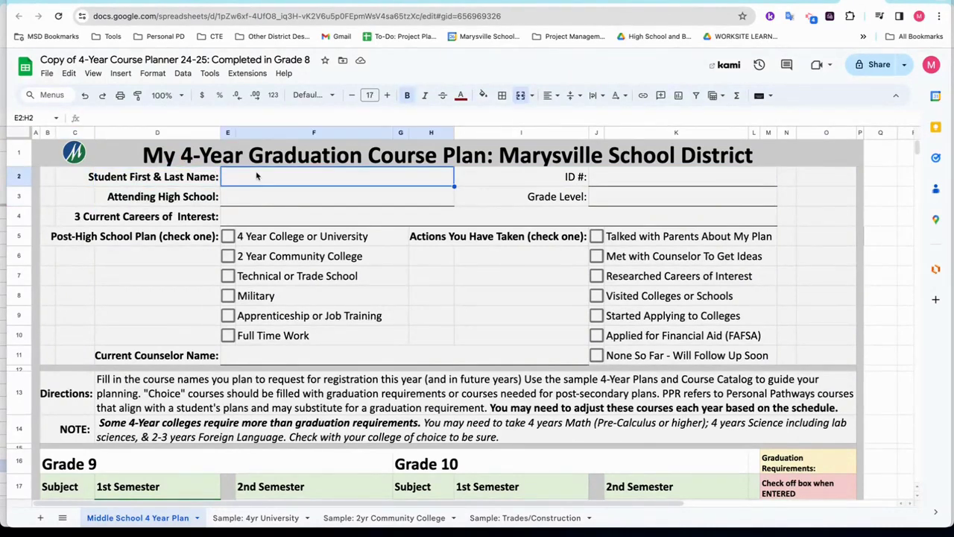
{"action": "left_click", "coordinate": [263, 196]}
{"action": "left_click", "coordinate": [271, 217]}
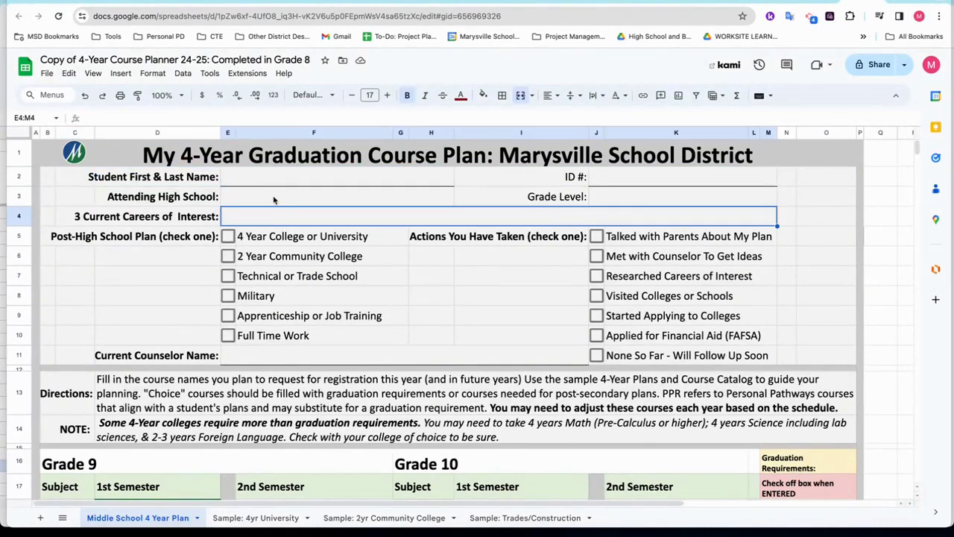
{"action": "left_click", "coordinate": [274, 198]}
{"action": "left_click", "coordinate": [275, 184]}
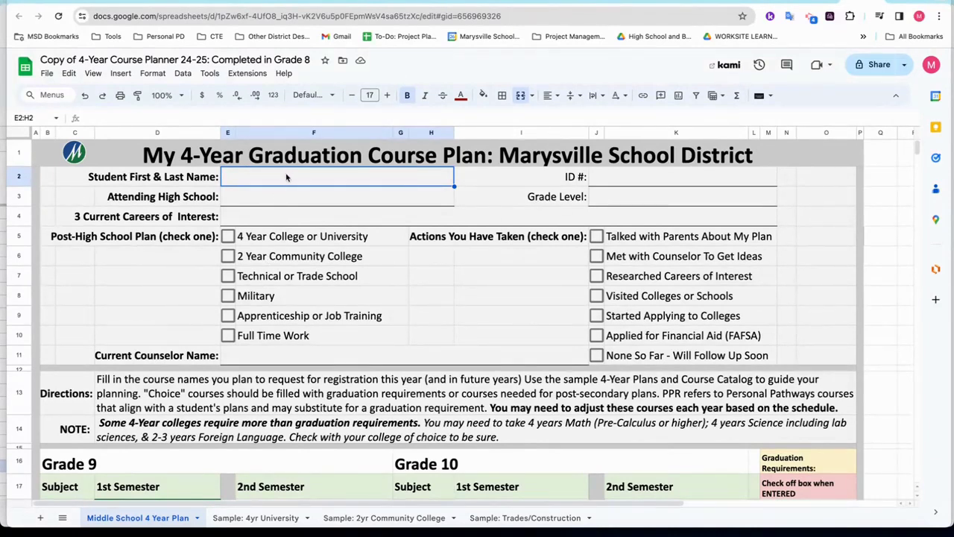
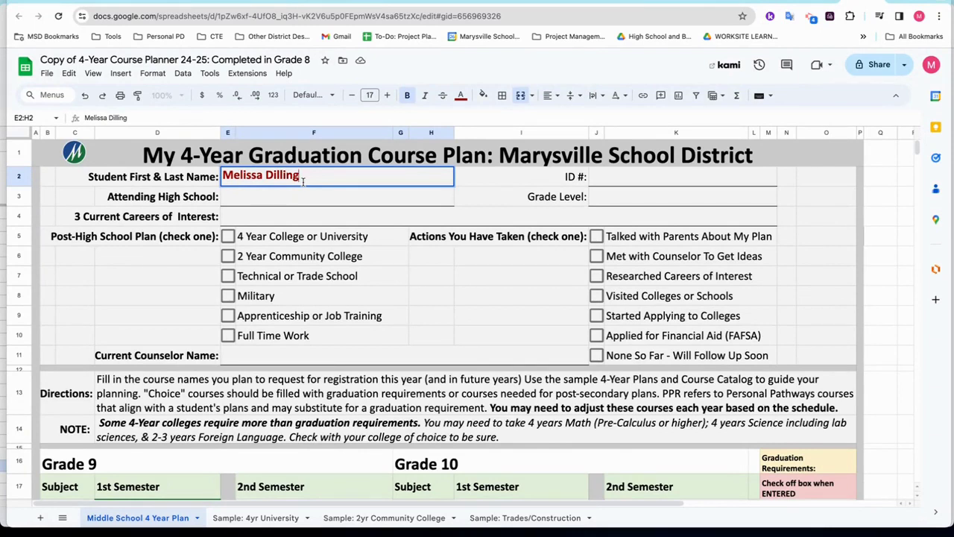
Enter the student's ID number in the ID # field.
{"action": "left_click", "coordinate": [610, 182]}
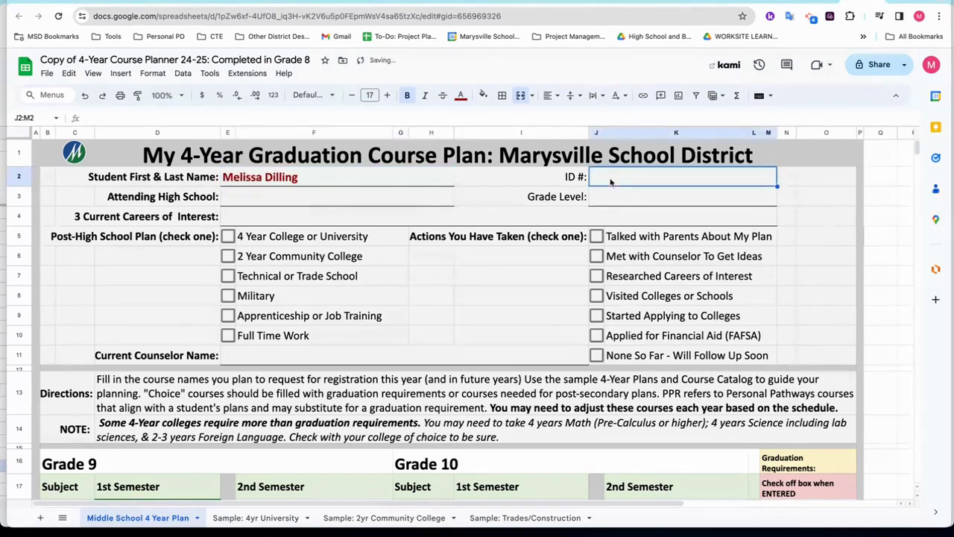
{"action": "type", "text": "09876543"}
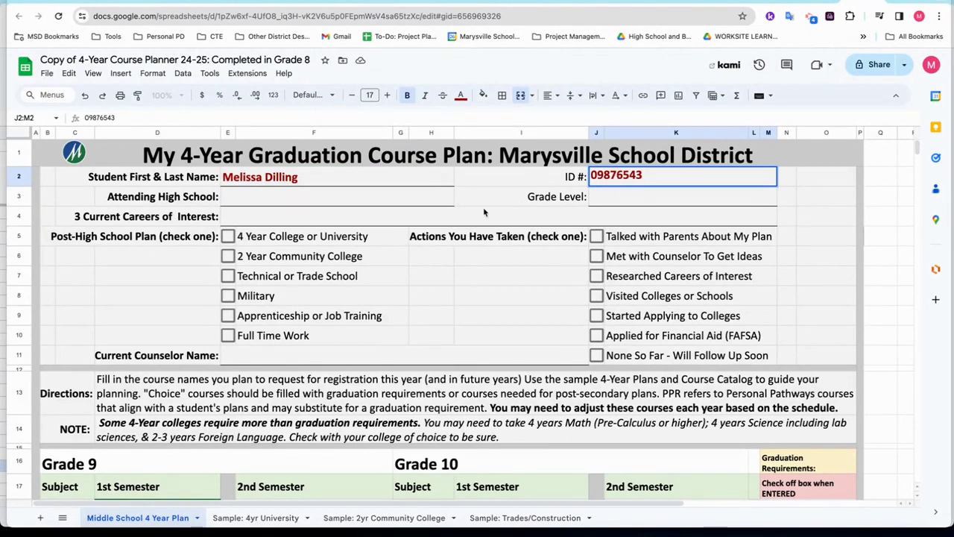
{"action": "left_click", "coordinate": [338, 204]}
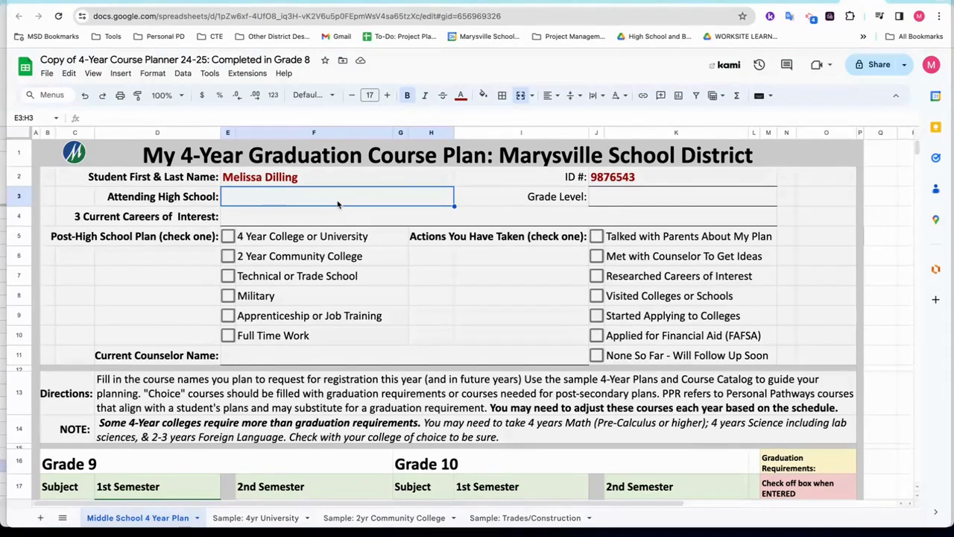
Type MGHS as the attending high school and 8 as the grade level.
{"action": "type", "text": "MGHS"}
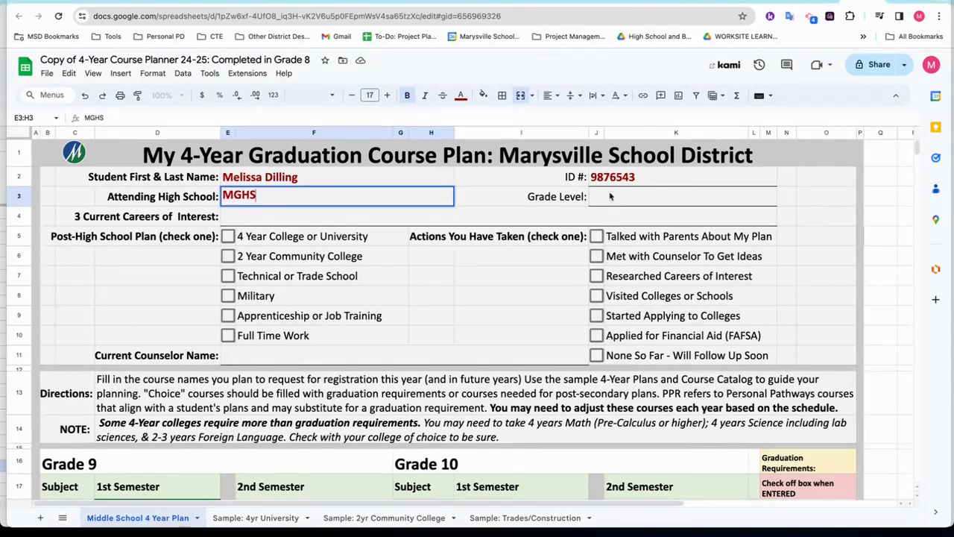
{"action": "left_click", "coordinate": [610, 199]}
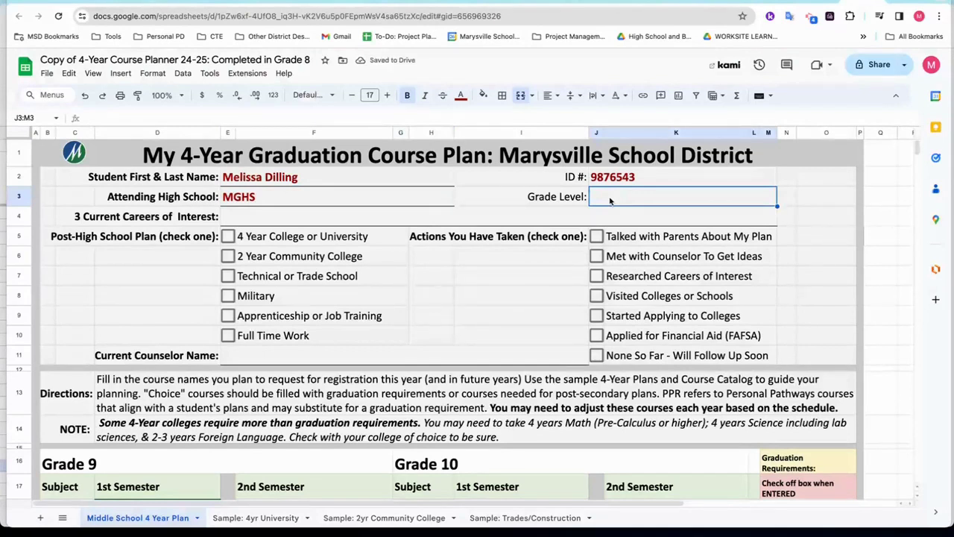
{"action": "type", "text": "8"}
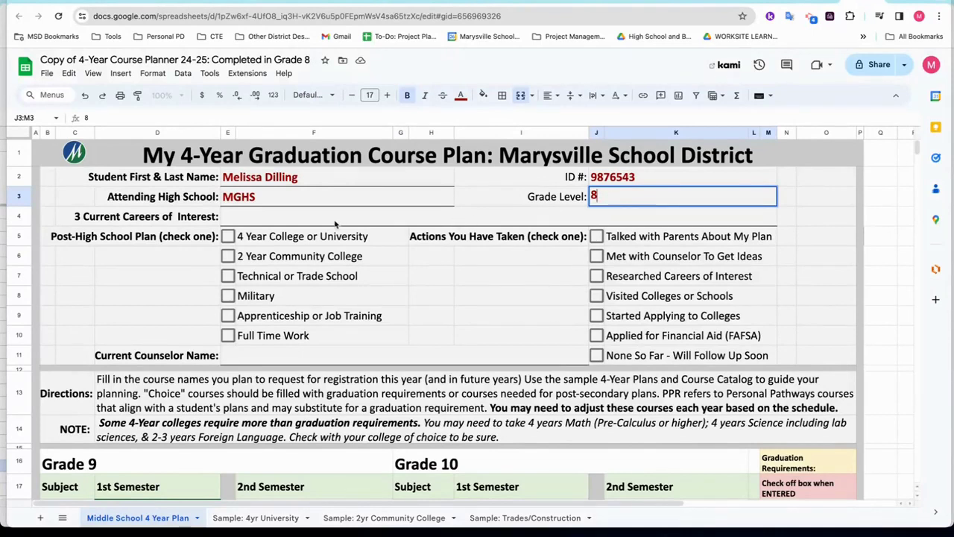
{"action": "left_click", "coordinate": [255, 222]}
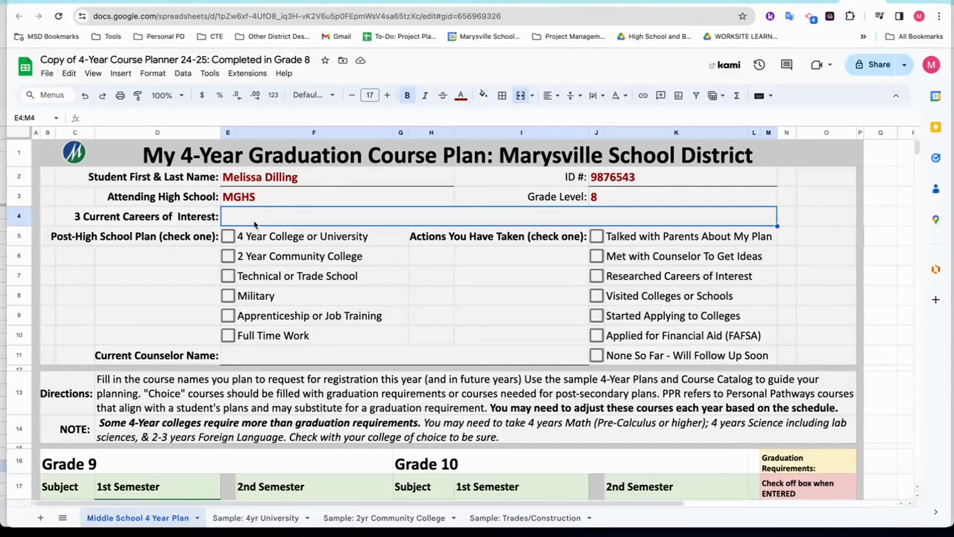
Enter 'Design Jobs, Photographer, Electrician' as the three careers of interest.
{"action": "type", "text": "Design Jobs"}
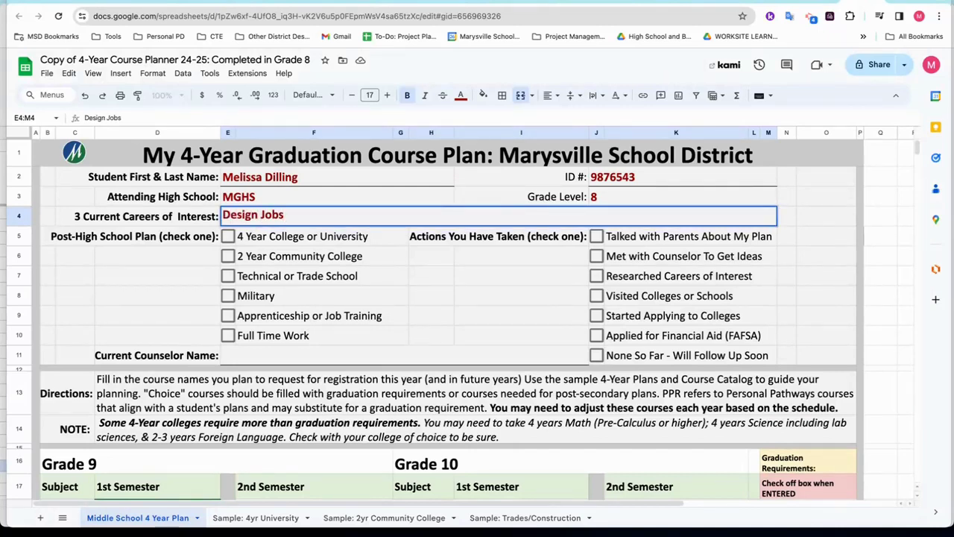
{"action": "type", "text": ", Photograph"}
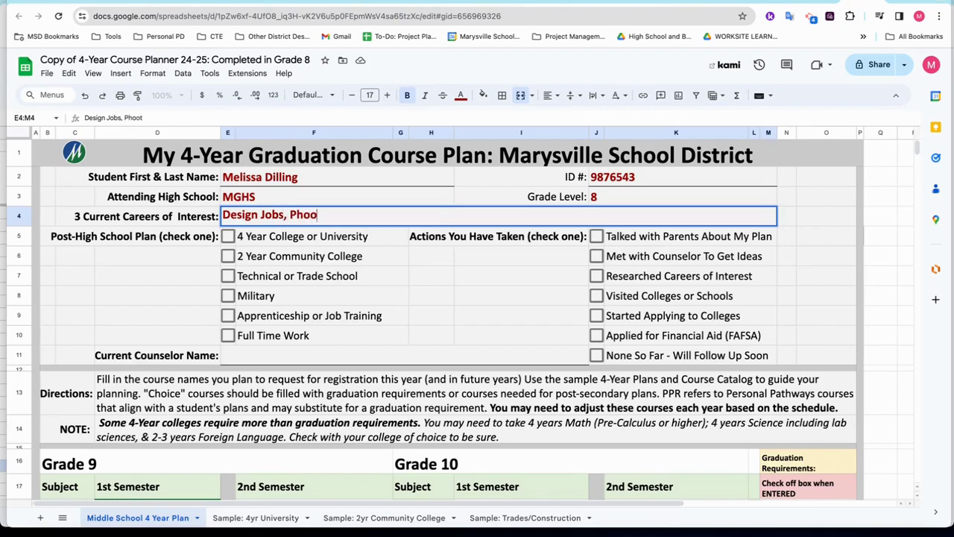
{"action": "type", "text": "er, "}
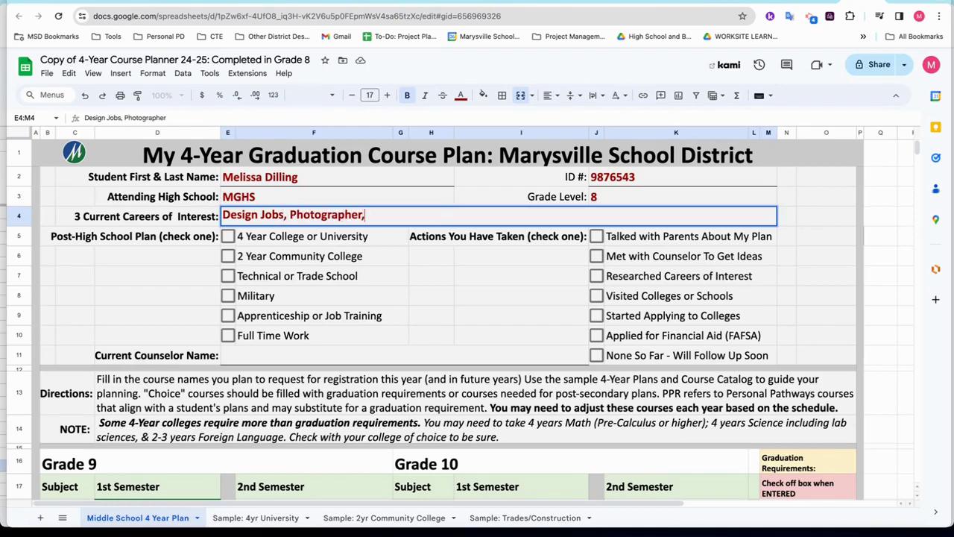
{"action": "type", "text": "Electrician"}
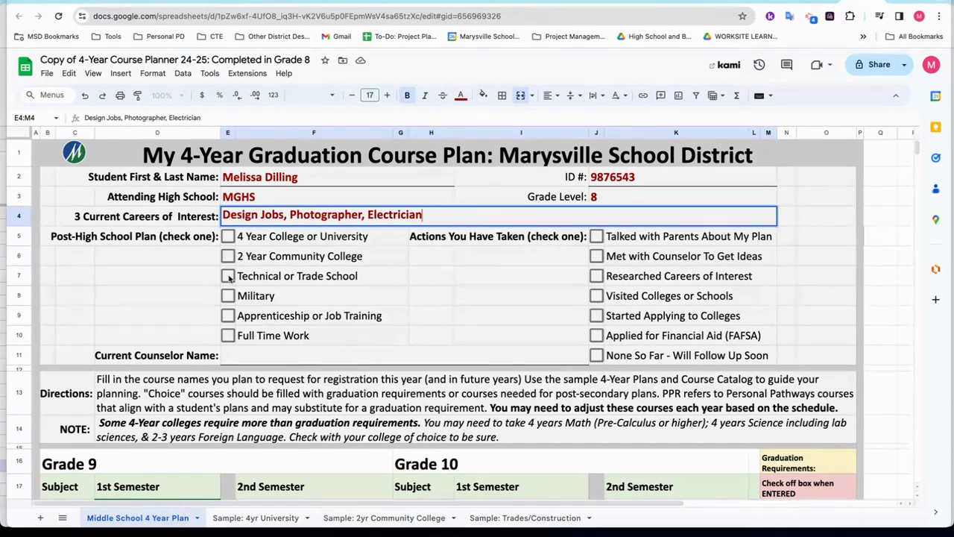
Check 4 Year College or University (not Technical or Trade School) and Researched Careers of Interest.
{"action": "left_click", "coordinate": [228, 276]}
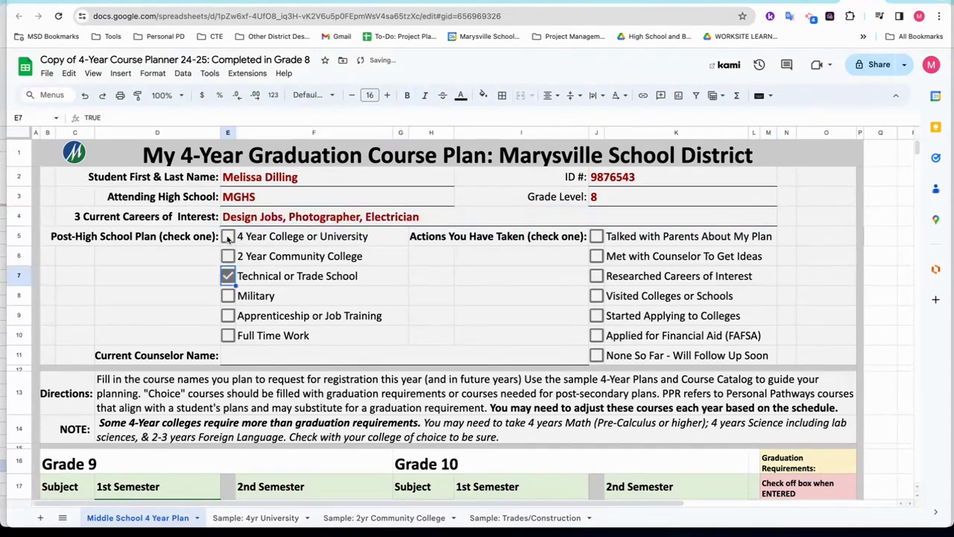
{"action": "left_click", "coordinate": [228, 237]}
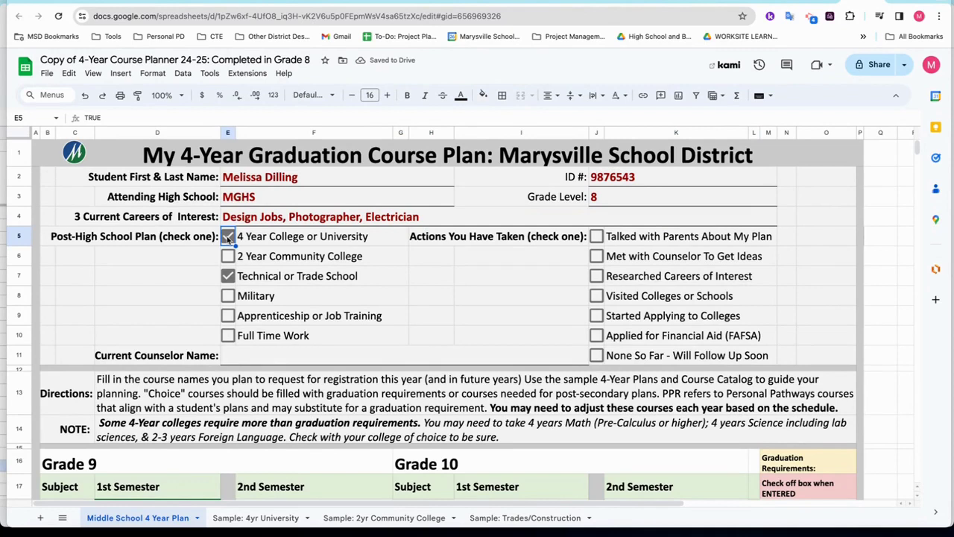
{"action": "left_click", "coordinate": [228, 276]}
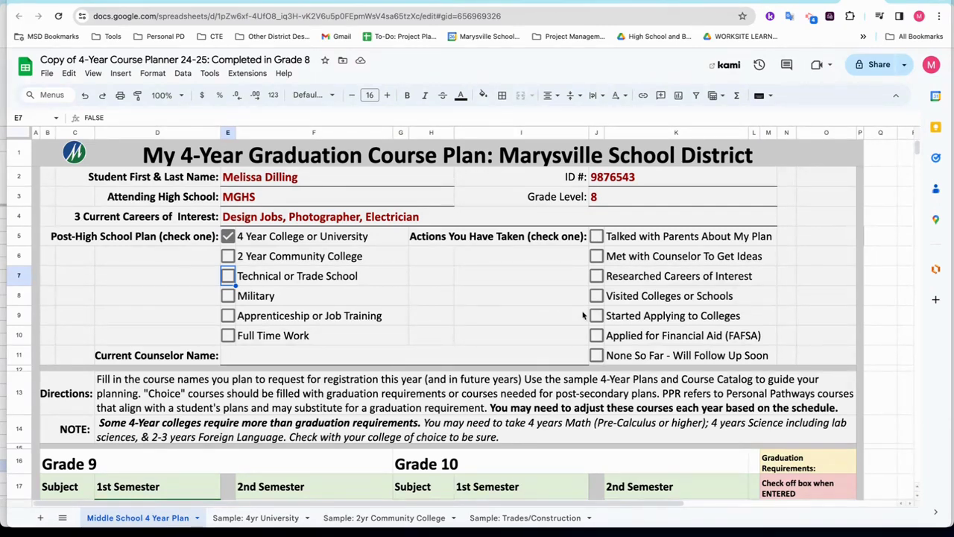
{"action": "left_click", "coordinate": [598, 278]}
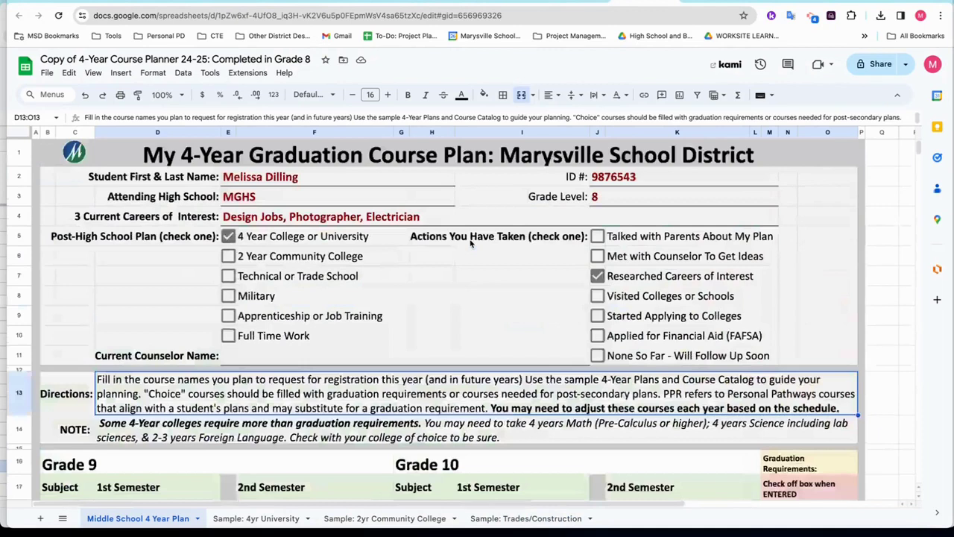
{"action": "scroll", "coordinate": [471, 243], "scroll_direction": "down", "scroll_amount": 2}
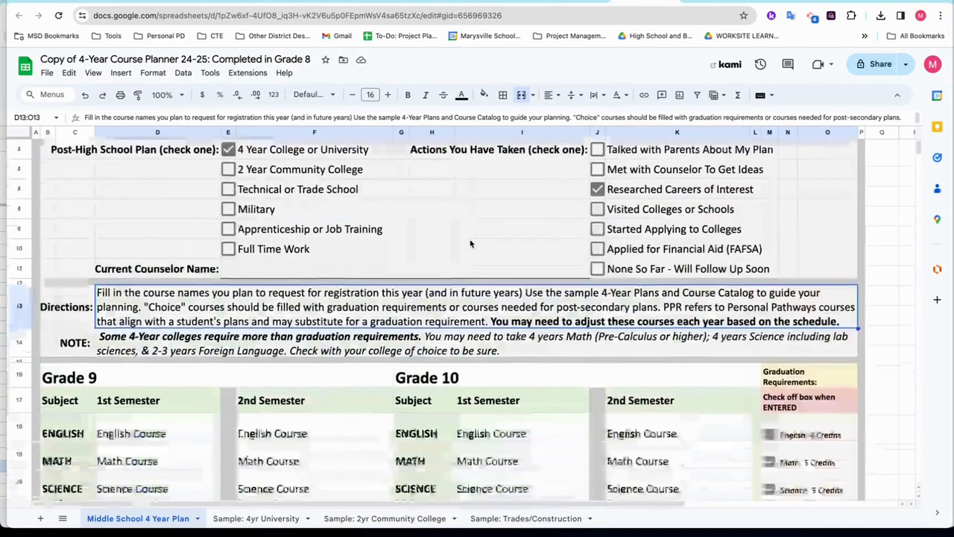
{"action": "scroll", "coordinate": [471, 245], "scroll_direction": "down", "scroll_amount": 2}
{"action": "scroll", "coordinate": [472, 244], "scroll_direction": "down", "scroll_amount": 2}
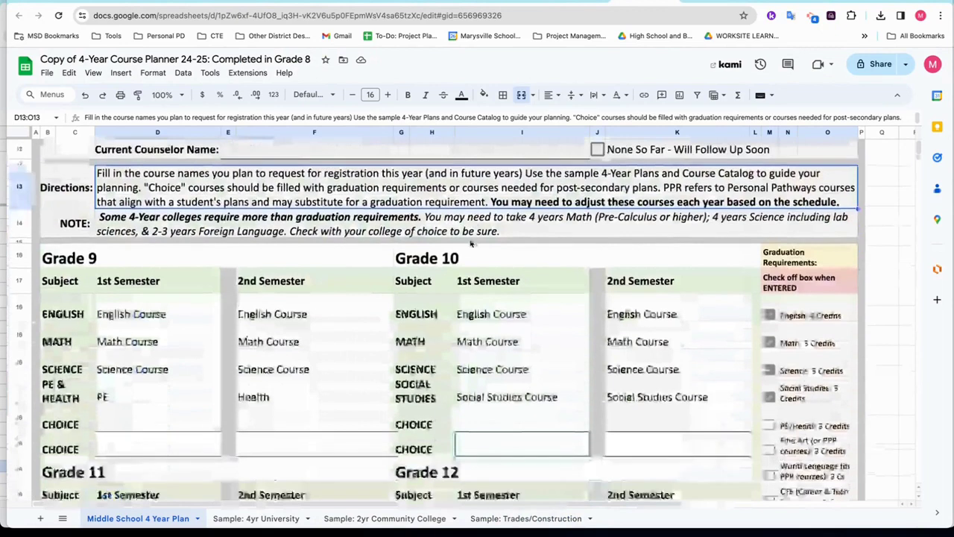
{"action": "left_click", "coordinate": [170, 224]}
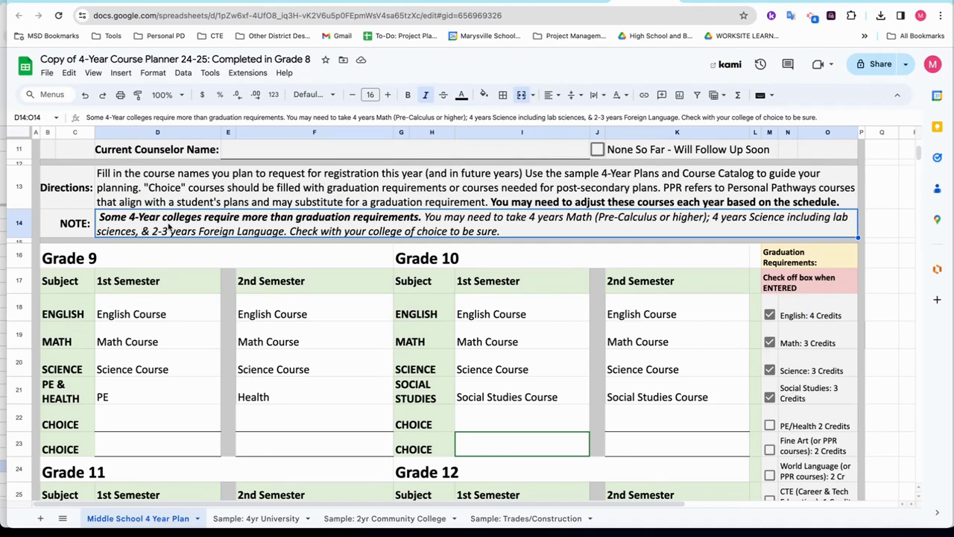
{"action": "scroll", "coordinate": [708, 418], "scroll_direction": "down", "scroll_amount": 1}
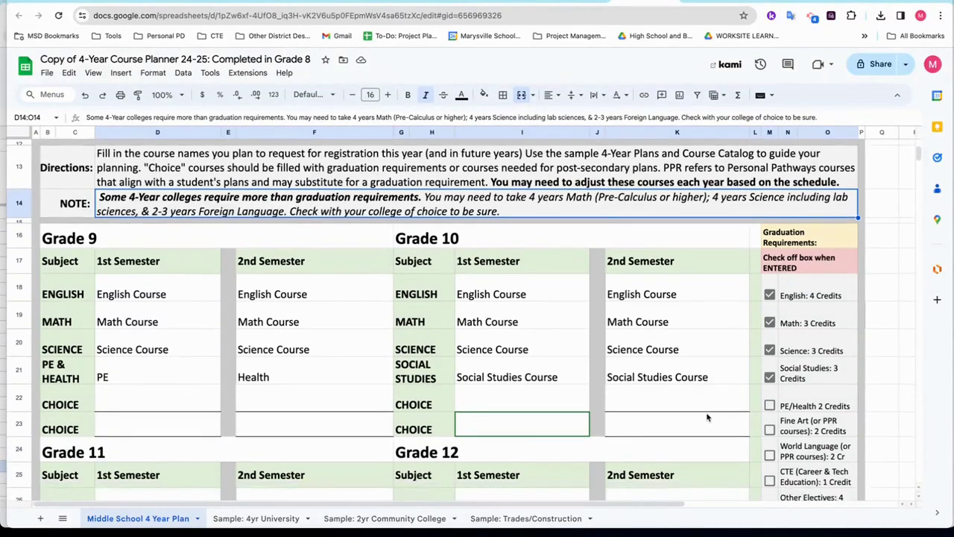
{"action": "scroll", "coordinate": [709, 417], "scroll_direction": "down", "scroll_amount": 2}
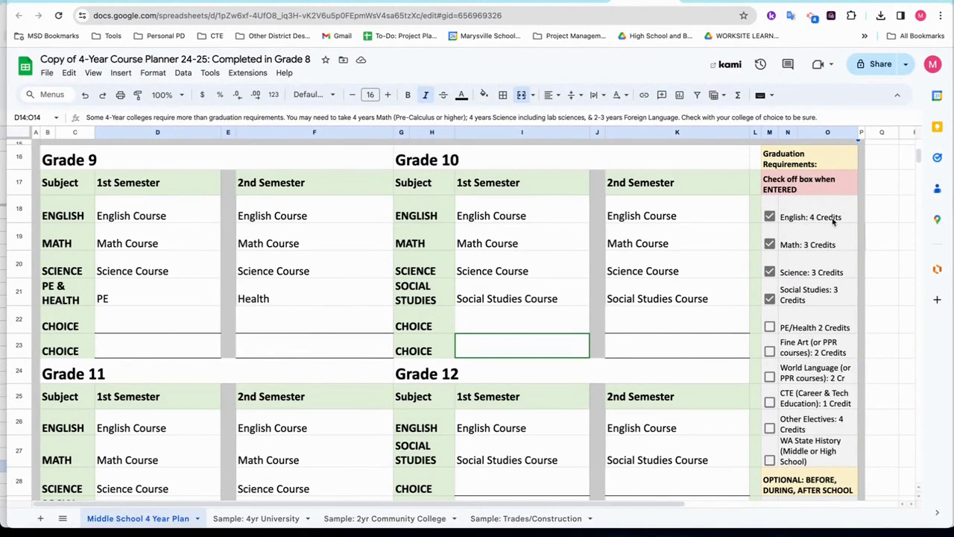
Review the English course cells for both semesters of grades 9 through 12.
{"action": "left_click", "coordinate": [172, 215]}
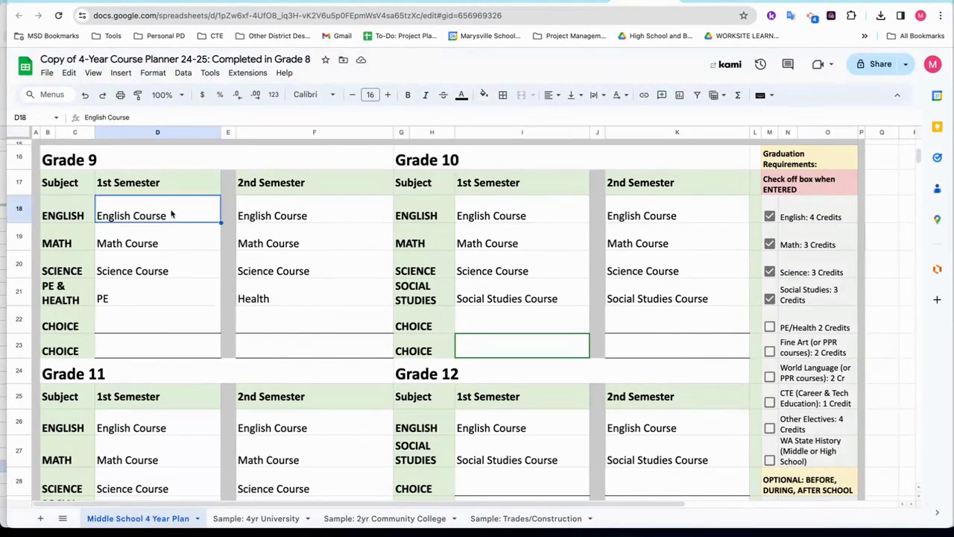
{"action": "left_click", "coordinate": [280, 215]}
{"action": "left_click", "coordinate": [524, 216]}
{"action": "left_click", "coordinate": [641, 217]}
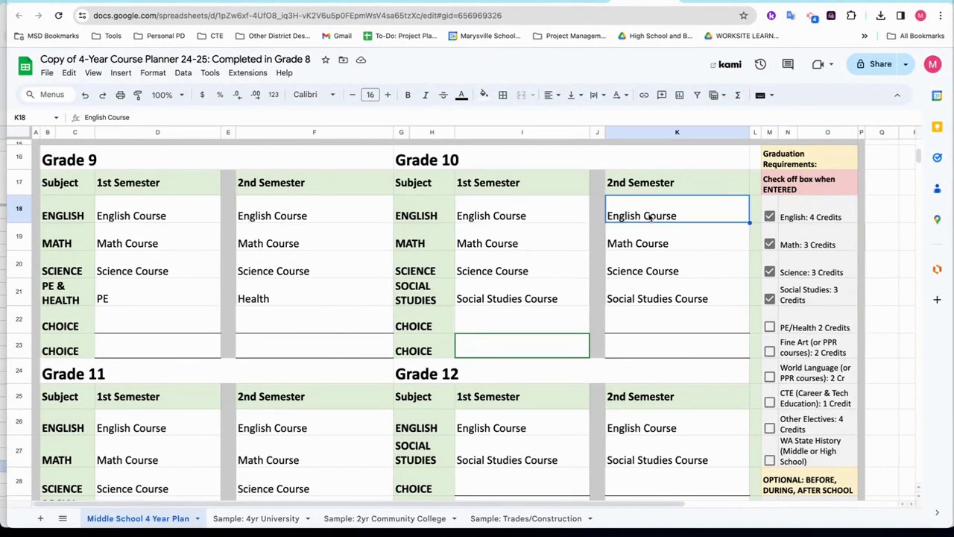
{"action": "left_click", "coordinate": [139, 429]}
{"action": "left_click", "coordinate": [279, 437]}
{"action": "left_click", "coordinate": [489, 438]}
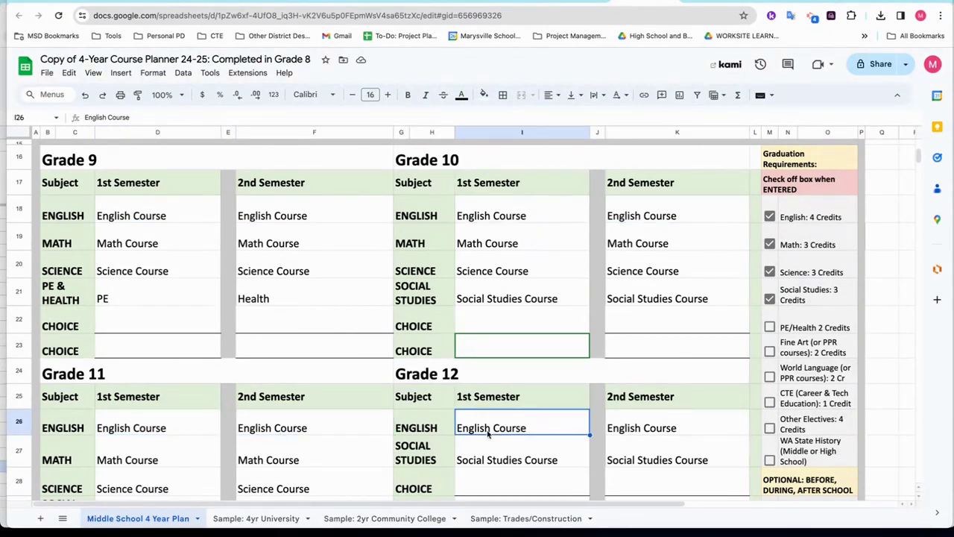
{"action": "left_click", "coordinate": [634, 435]}
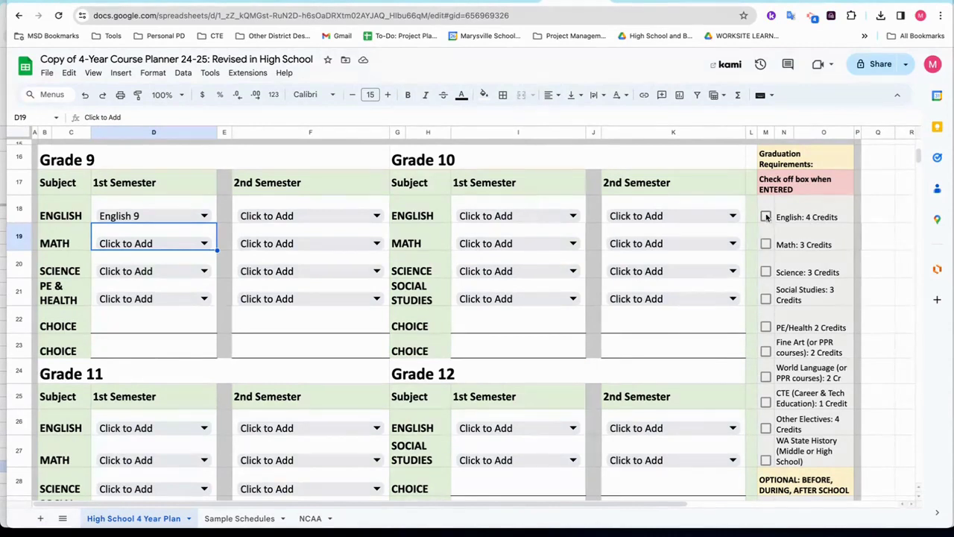
Choose English 9 for Grade 9 second semester and Pre-AP English 10 for both Grade 10 semesters.
{"action": "left_click", "coordinate": [282, 221]}
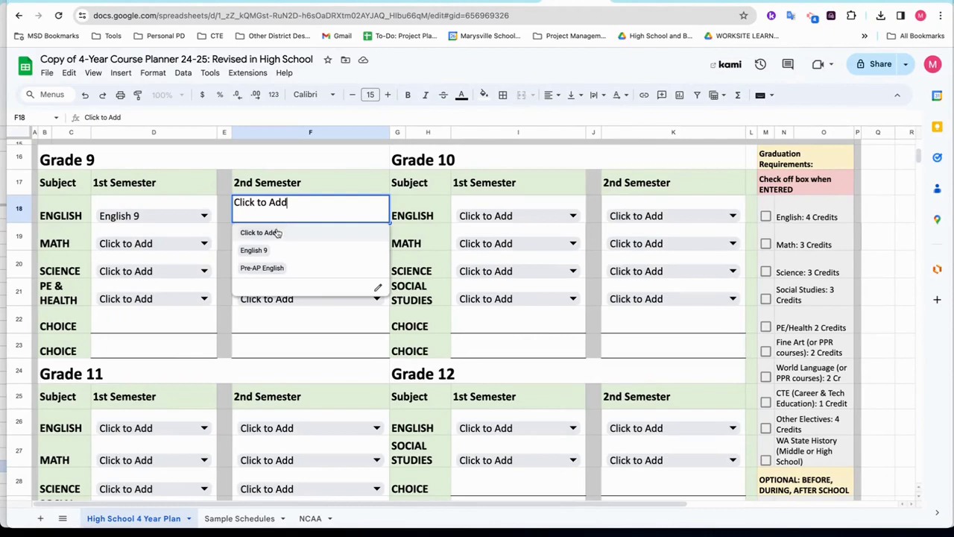
{"action": "left_click", "coordinate": [270, 249]}
{"action": "left_click", "coordinate": [533, 220]}
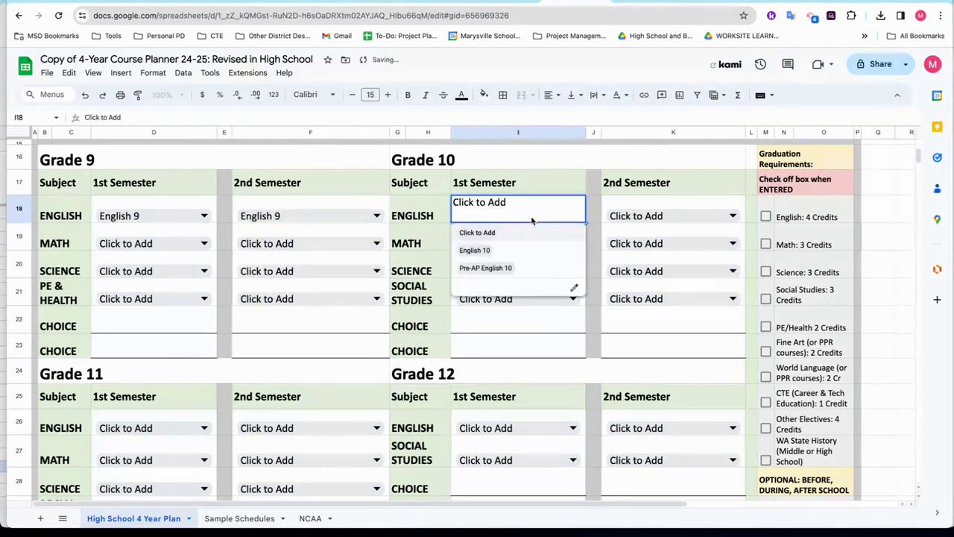
{"action": "left_click", "coordinate": [496, 269]}
{"action": "left_click", "coordinate": [619, 218]}
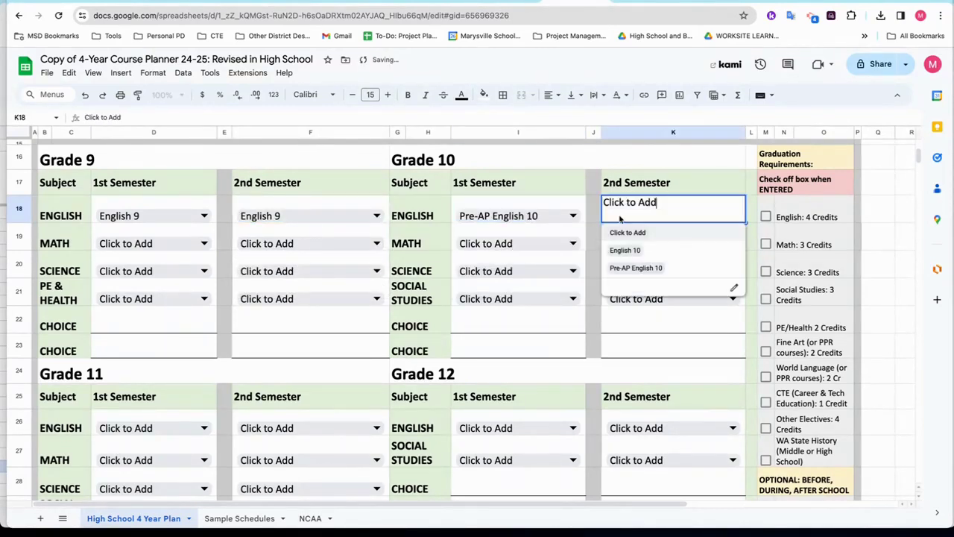
{"action": "left_click", "coordinate": [644, 268]}
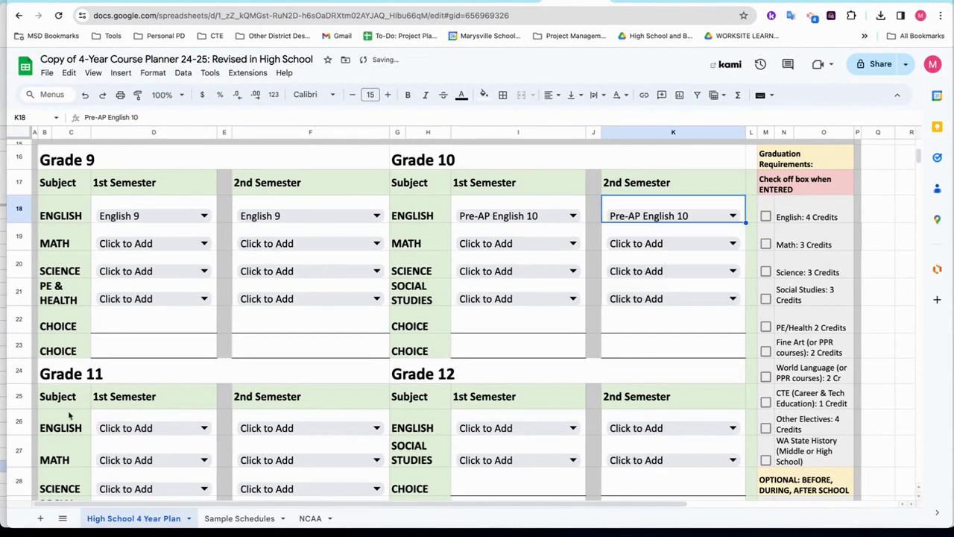
Choose Other English Elective for Grade 11, AP English 12 for Grade 12, and check English: 4 Credits.
{"action": "left_click", "coordinate": [126, 428]}
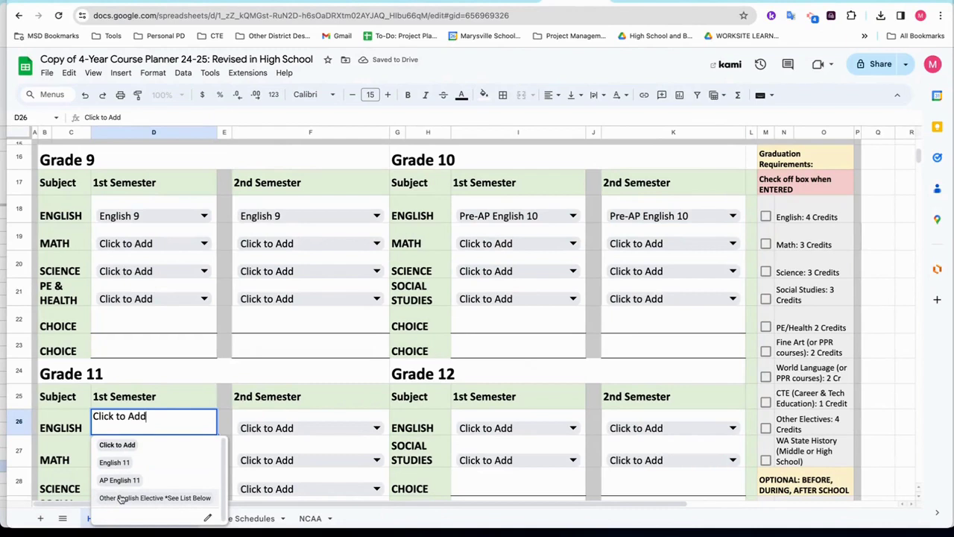
{"action": "left_click", "coordinate": [120, 499]}
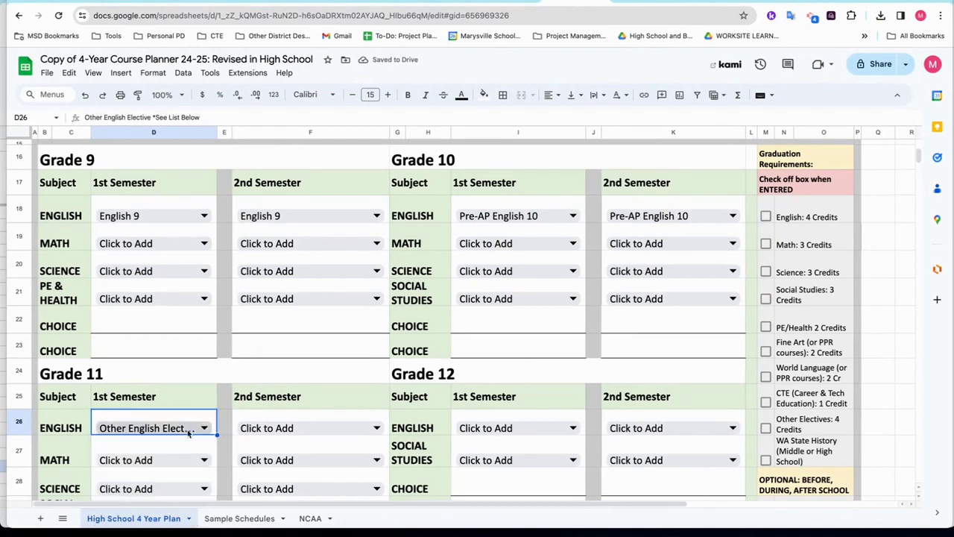
{"action": "left_click", "coordinate": [273, 434]}
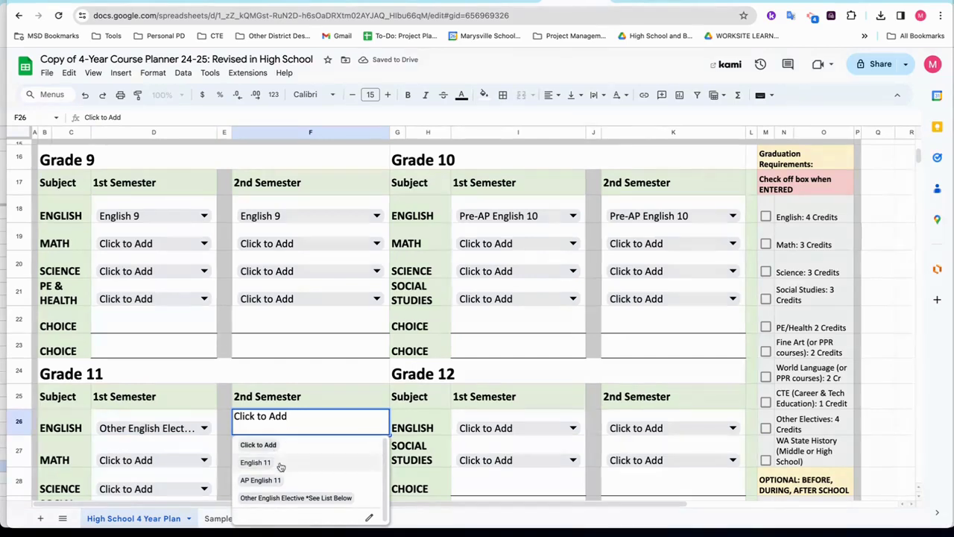
{"action": "left_click", "coordinate": [289, 498]}
{"action": "left_click", "coordinate": [478, 431]}
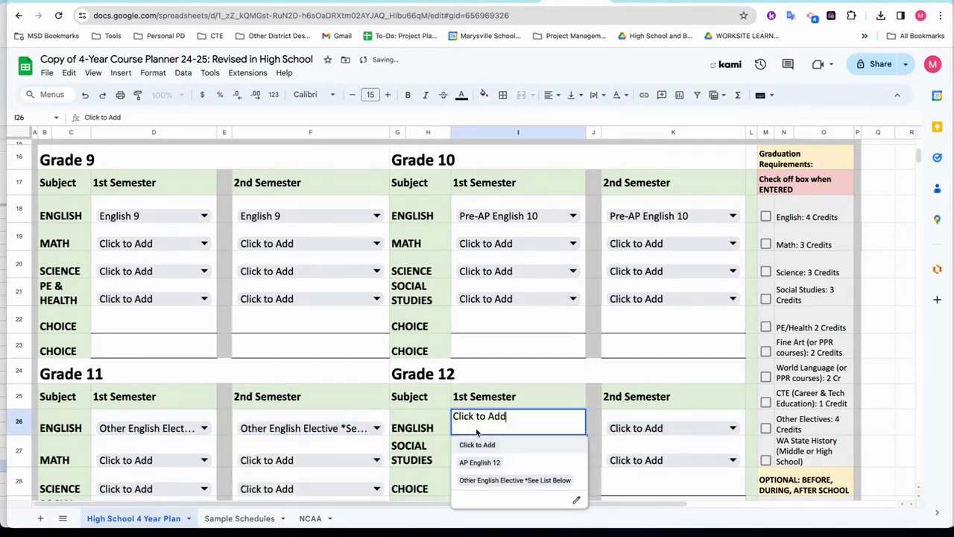
{"action": "left_click", "coordinate": [479, 460]}
{"action": "left_click", "coordinate": [629, 427]}
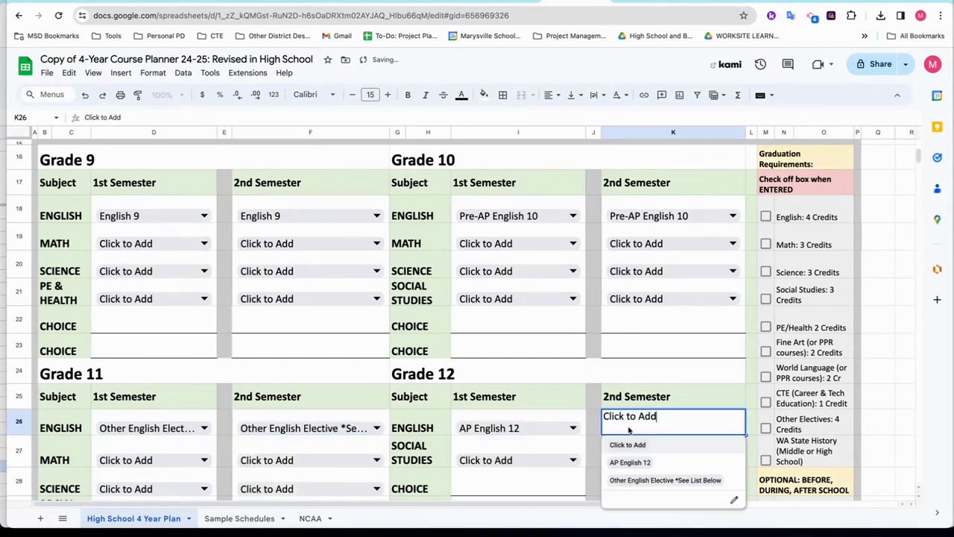
{"action": "left_click", "coordinate": [636, 461]}
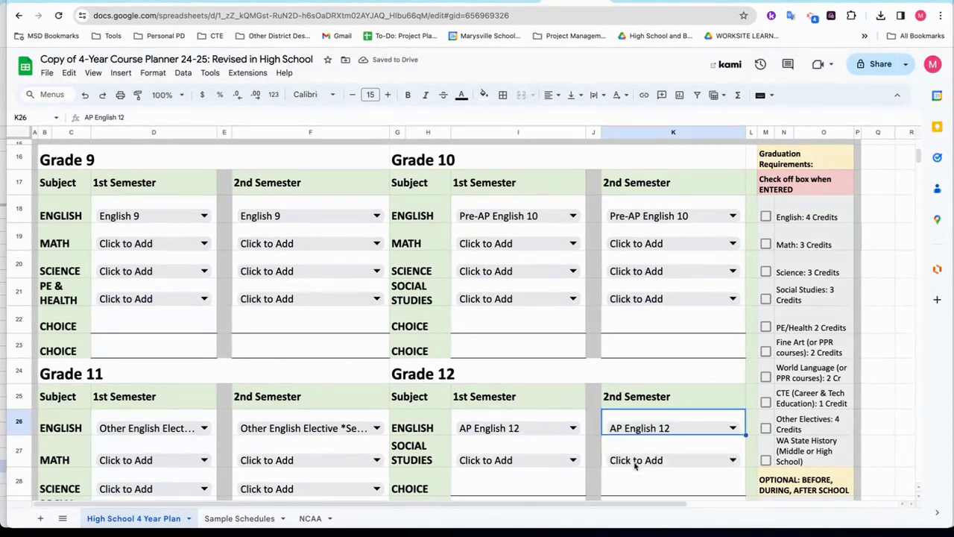
{"action": "left_click", "coordinate": [766, 216]}
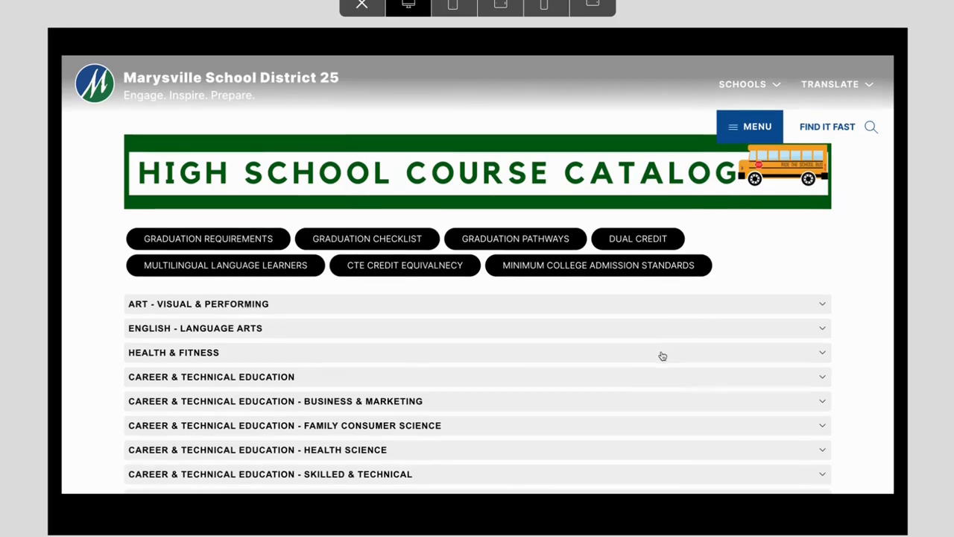
Expand English - Language Arts in the catalog and highlight its Dual College Credit notes.
{"action": "scroll", "coordinate": [662, 356], "scroll_direction": "down", "scroll_amount": 3}
{"action": "scroll", "coordinate": [661, 356], "scroll_direction": "down", "scroll_amount": 2}
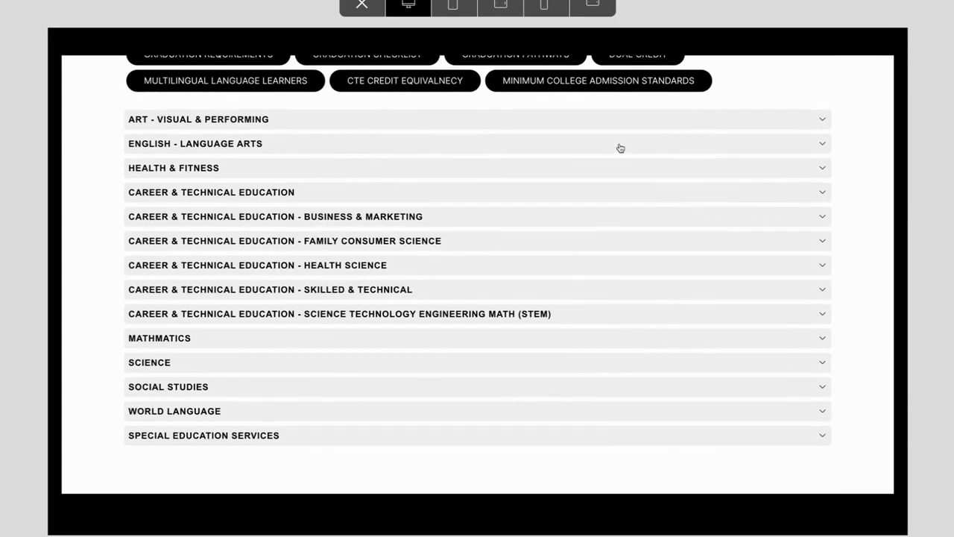
{"action": "left_click", "coordinate": [621, 149]}
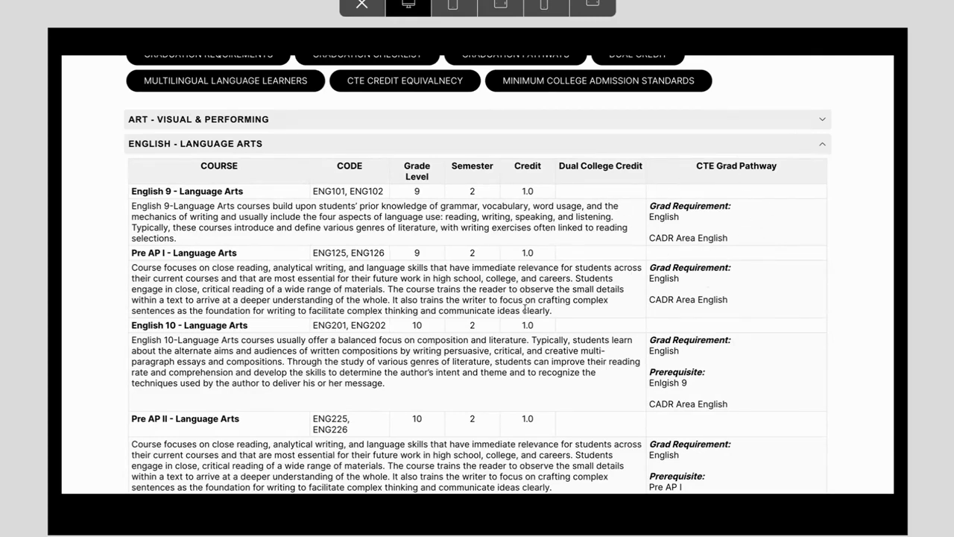
{"action": "left_click_drag", "start_coordinate": [560, 167], "coordinate": [644, 171]}
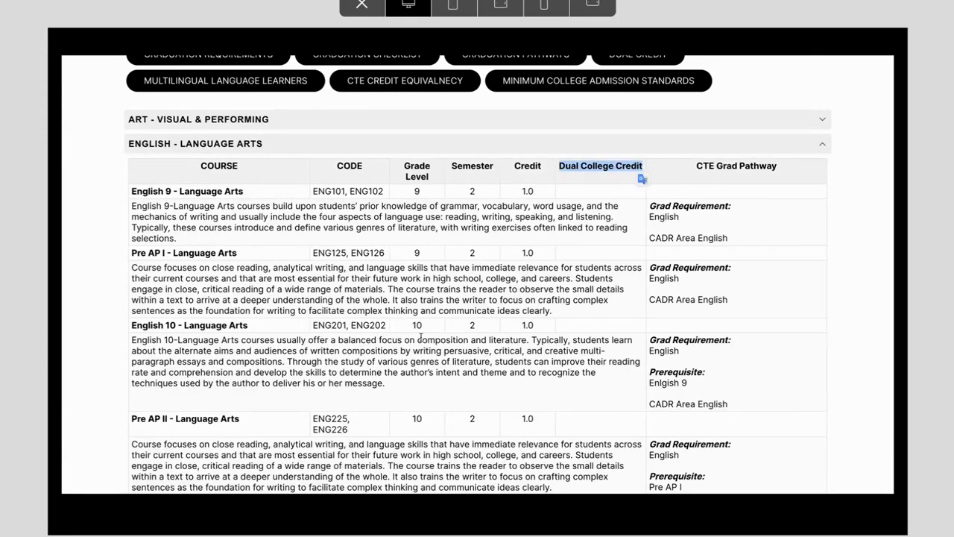
{"action": "scroll", "coordinate": [422, 337], "scroll_direction": "down", "scroll_amount": 2}
{"action": "scroll", "coordinate": [422, 337], "scroll_direction": "down", "scroll_amount": 4}
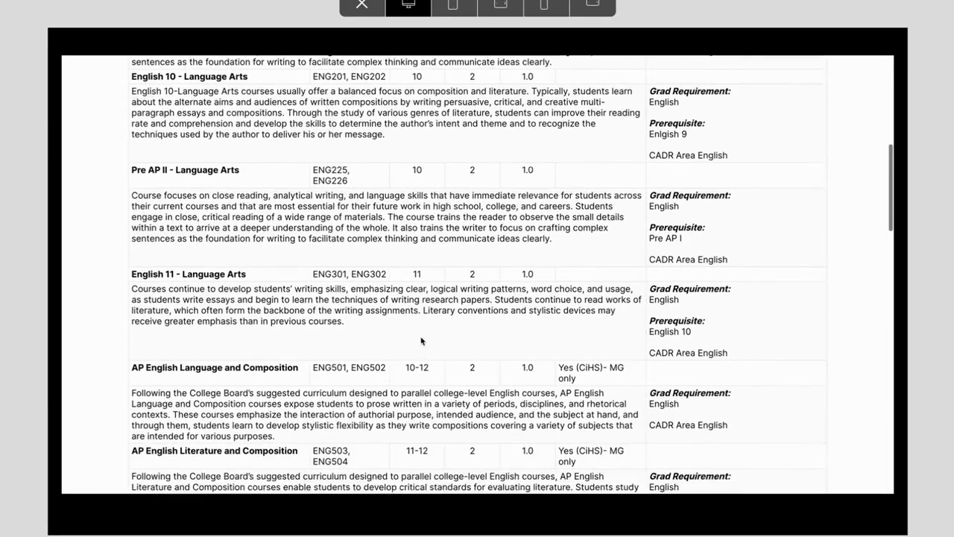
{"action": "scroll", "coordinate": [421, 340], "scroll_direction": "down", "scroll_amount": 1}
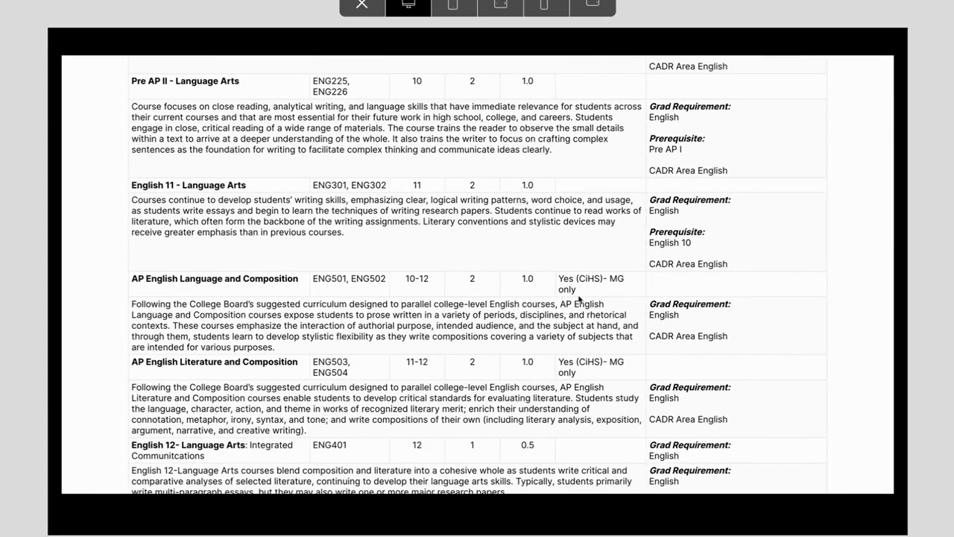
{"action": "left_click_drag", "start_coordinate": [582, 295], "coordinate": [557, 283]}
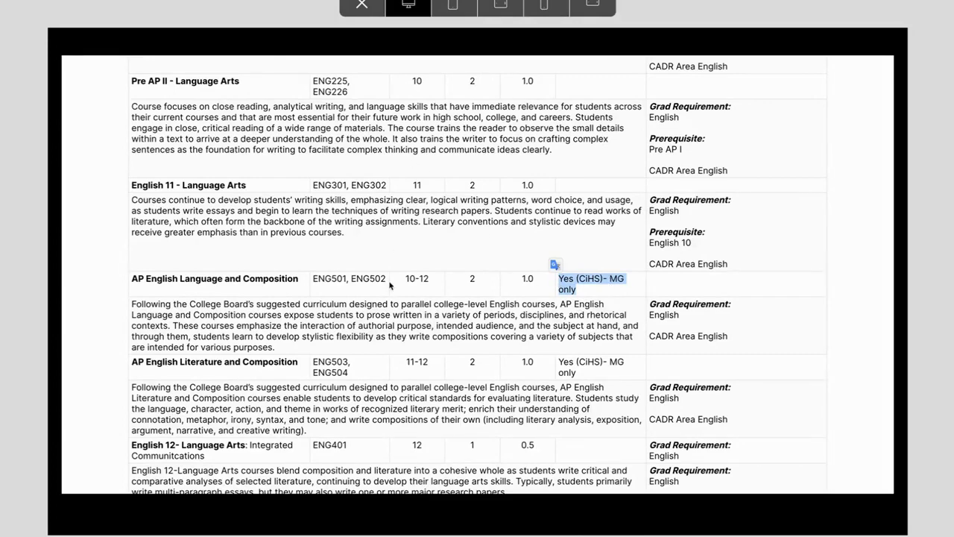
Collapse English - Language Arts and expand the Art - Visual & Performing course list.
{"action": "scroll", "coordinate": [389, 286], "scroll_direction": "up", "scroll_amount": 2}
{"action": "scroll", "coordinate": [385, 266], "scroll_direction": "up", "scroll_amount": 8}
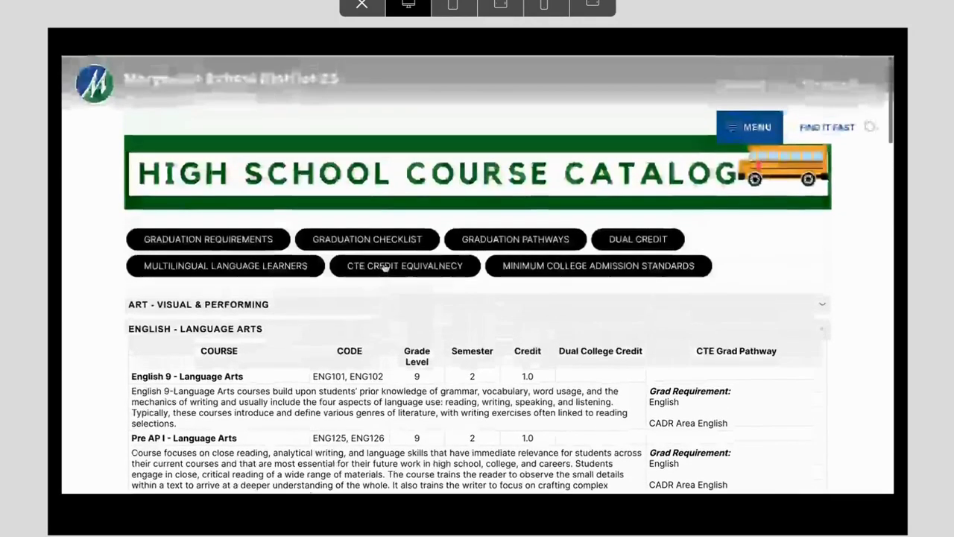
{"action": "left_click", "coordinate": [608, 335]}
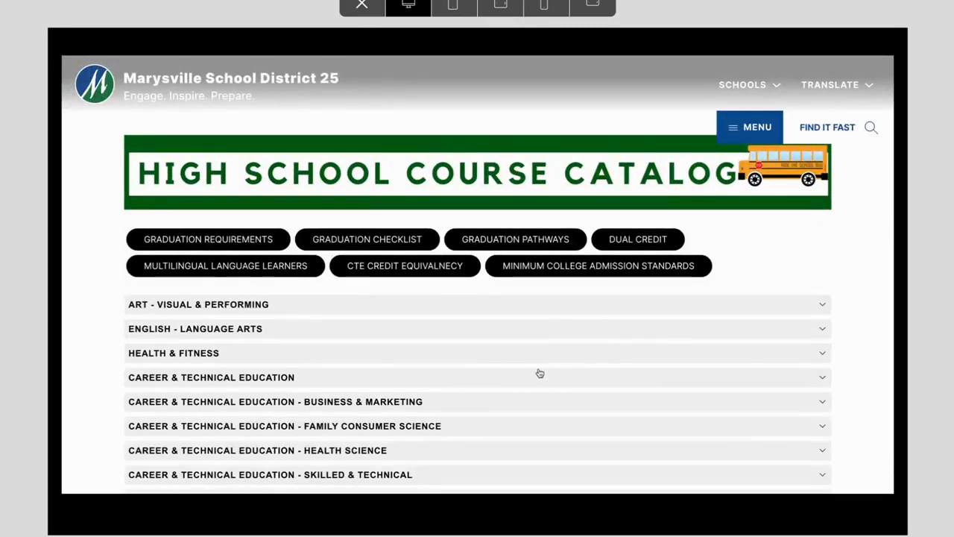
{"action": "left_click", "coordinate": [548, 312]}
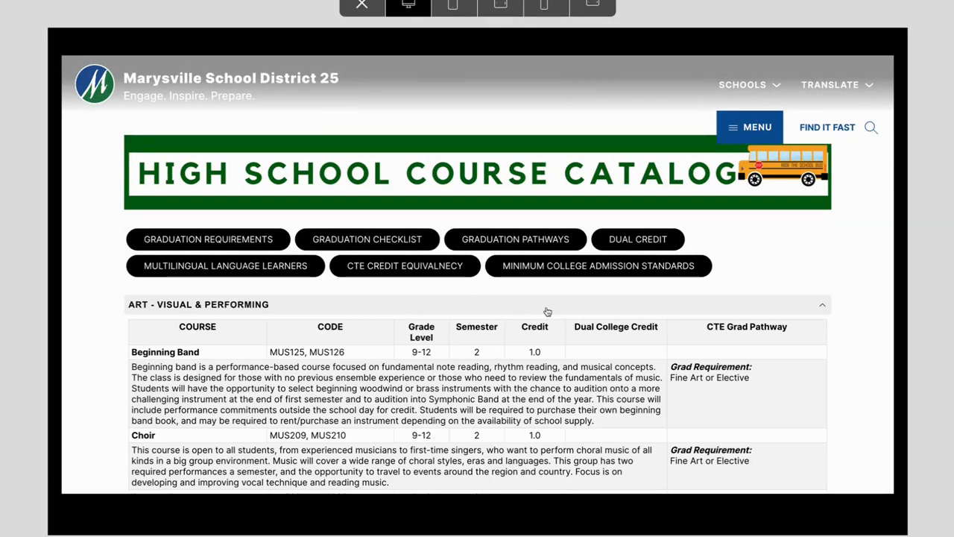
{"action": "scroll", "coordinate": [507, 398], "scroll_direction": "down", "scroll_amount": 5}
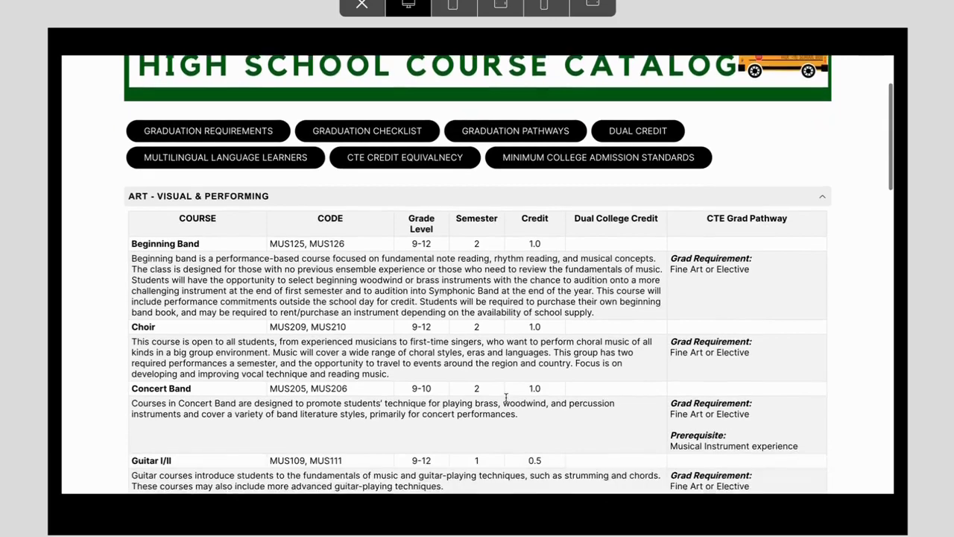
{"action": "scroll", "coordinate": [507, 401], "scroll_direction": "down", "scroll_amount": 5}
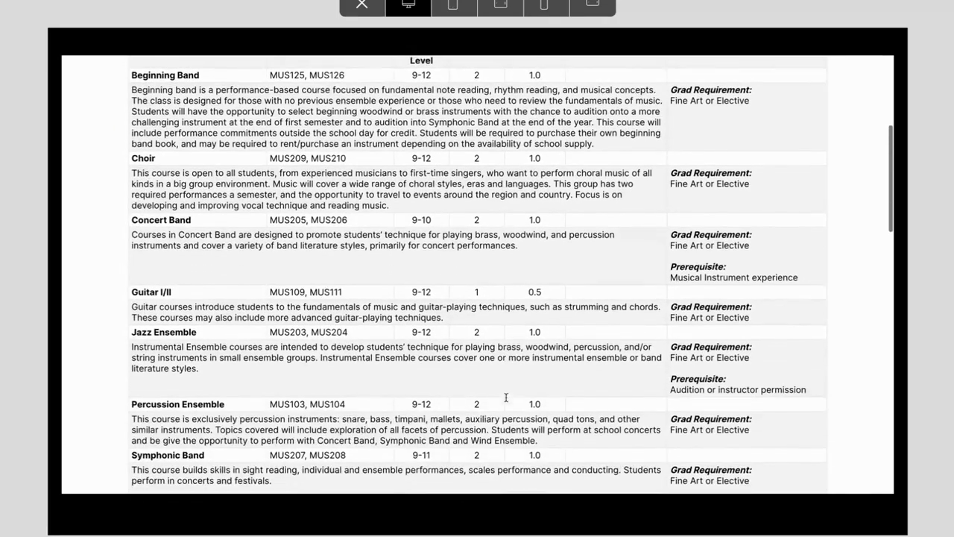
{"action": "scroll", "coordinate": [506, 401], "scroll_direction": "down", "scroll_amount": 5}
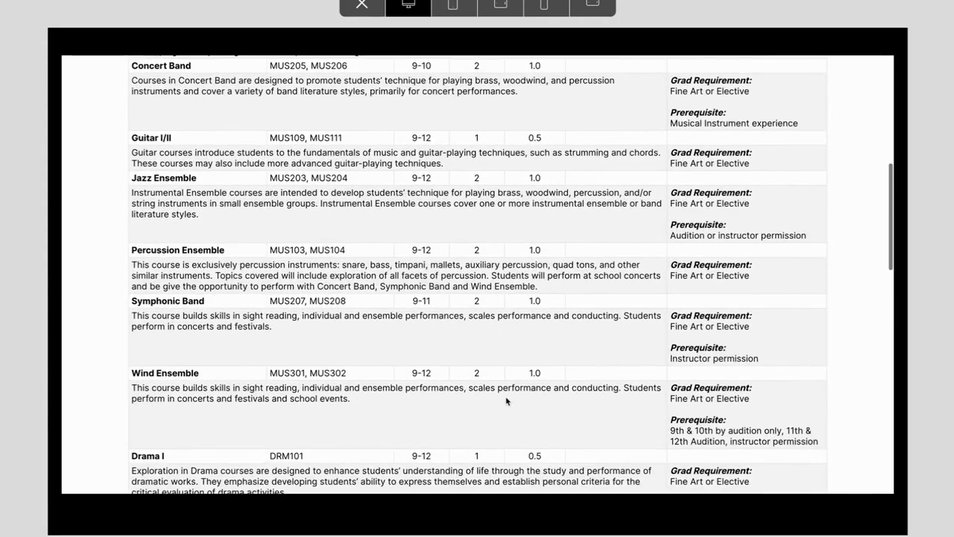
{"action": "scroll", "coordinate": [506, 399], "scroll_direction": "down", "scroll_amount": 5}
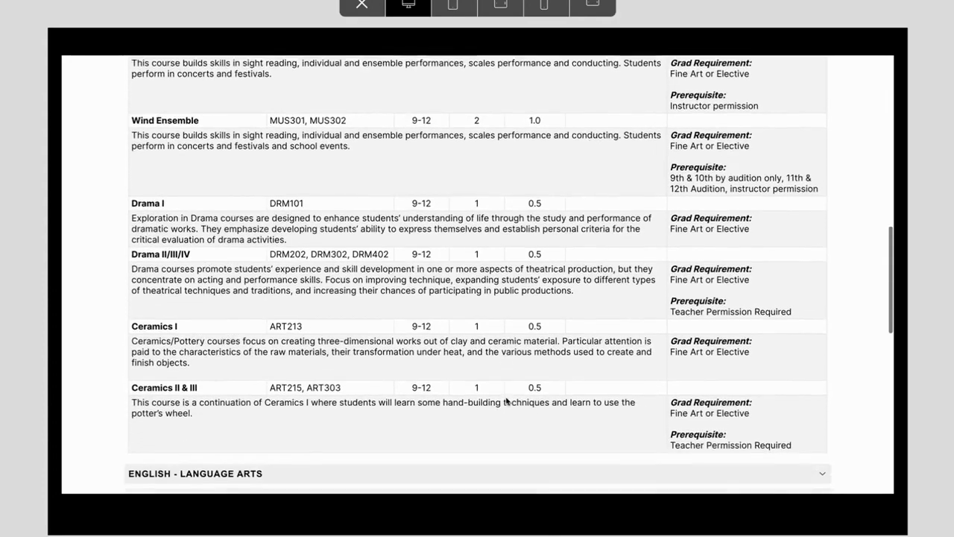
{"action": "scroll", "coordinate": [507, 401], "scroll_direction": "up", "scroll_amount": 3}
{"action": "scroll", "coordinate": [506, 400], "scroll_direction": "up", "scroll_amount": 6}
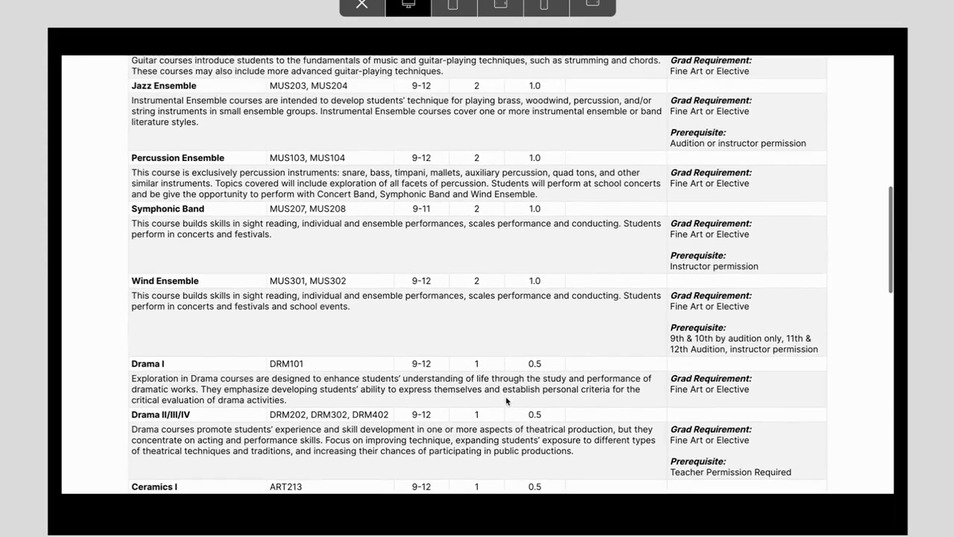
{"action": "scroll", "coordinate": [506, 400], "scroll_direction": "up", "scroll_amount": 6}
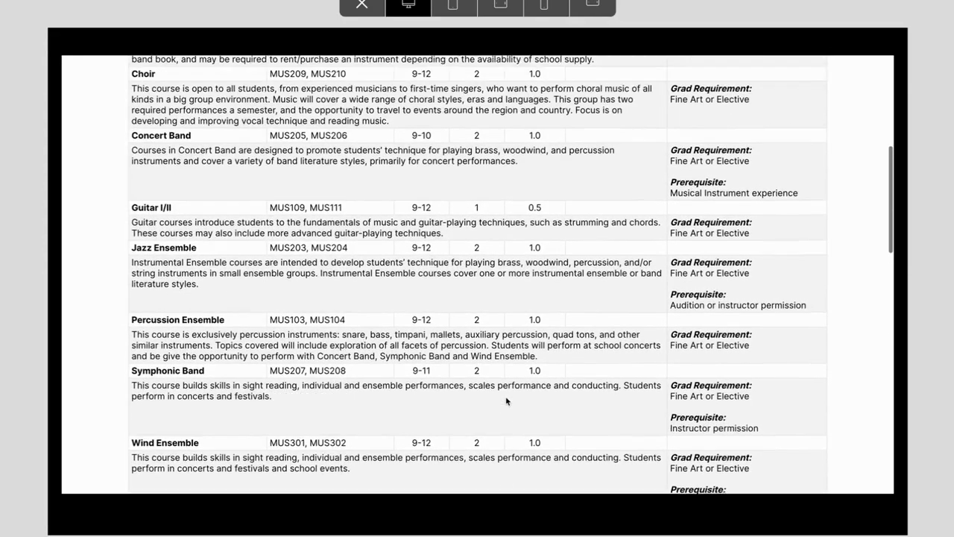
{"action": "scroll", "coordinate": [506, 397], "scroll_direction": "up", "scroll_amount": 4}
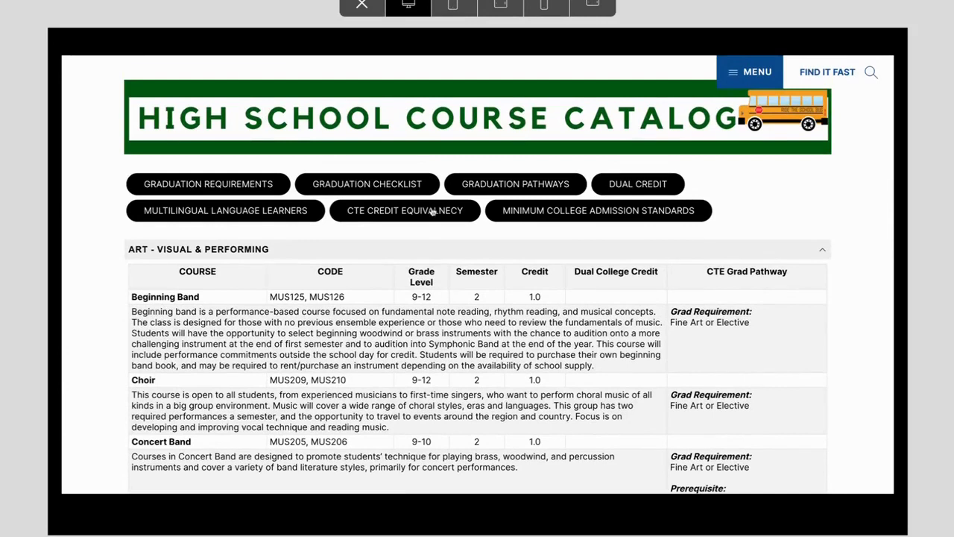
{"action": "left_click", "coordinate": [405, 255]}
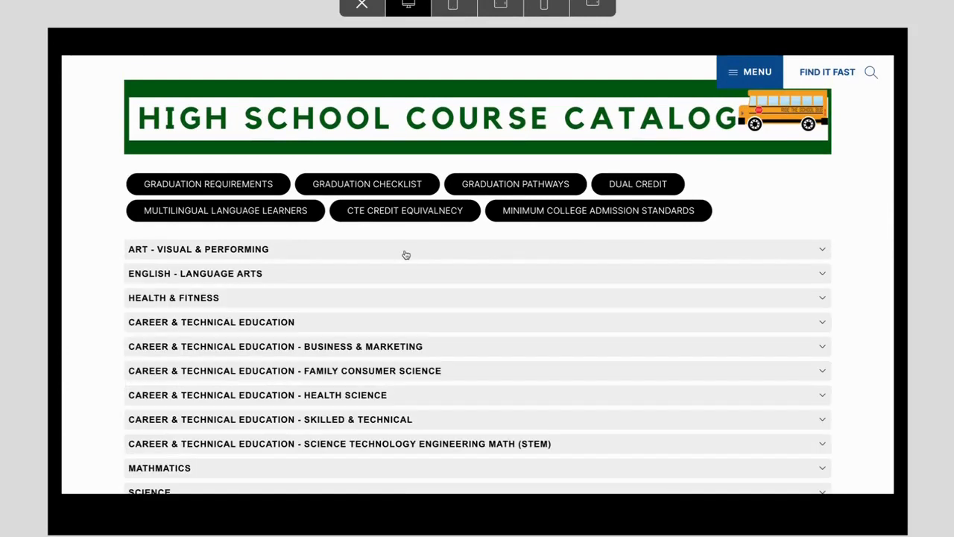
{"action": "scroll", "coordinate": [405, 257], "scroll_direction": "down", "scroll_amount": 4}
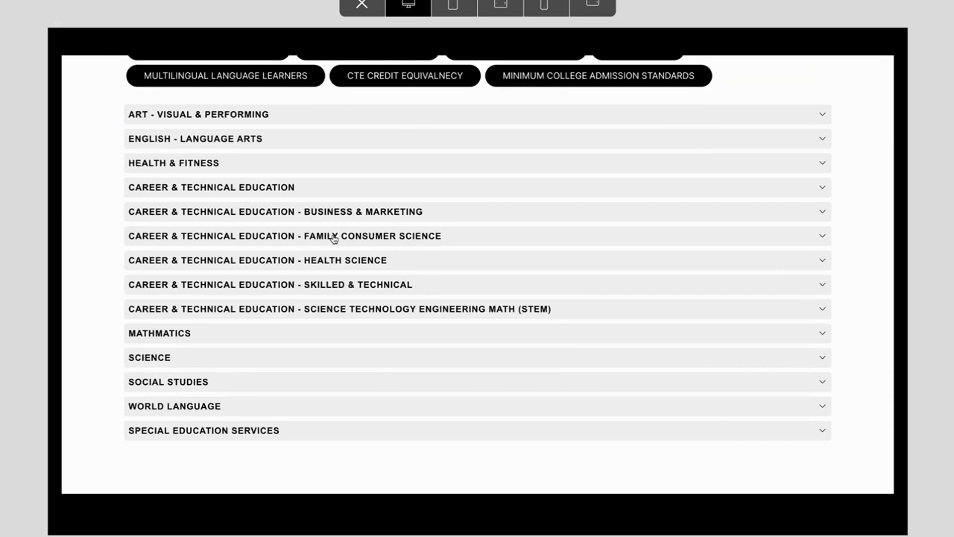
Expand the Family Consumer Science course list, look through its courses, then collapse it.
{"action": "left_click", "coordinate": [334, 236]}
{"action": "scroll", "coordinate": [309, 344], "scroll_direction": "down", "scroll_amount": 2}
{"action": "scroll", "coordinate": [309, 344], "scroll_direction": "down", "scroll_amount": 3}
{"action": "scroll", "coordinate": [310, 348], "scroll_direction": "down", "scroll_amount": 5}
{"action": "scroll", "coordinate": [308, 343], "scroll_direction": "down", "scroll_amount": 6}
{"action": "scroll", "coordinate": [309, 344], "scroll_direction": "down", "scroll_amount": 2}
{"action": "scroll", "coordinate": [310, 347], "scroll_direction": "up", "scroll_amount": 15}
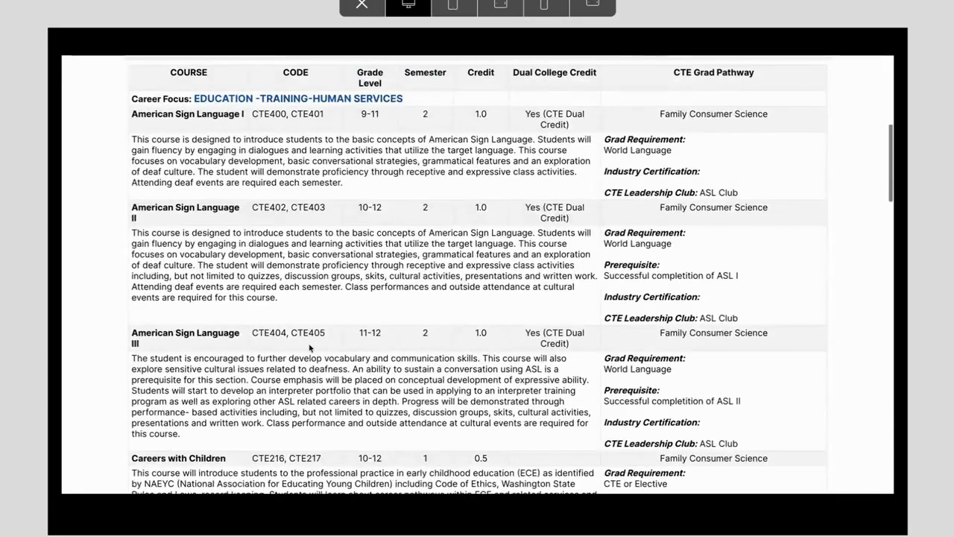
{"action": "scroll", "coordinate": [373, 202], "scroll_direction": "up", "scroll_amount": 2}
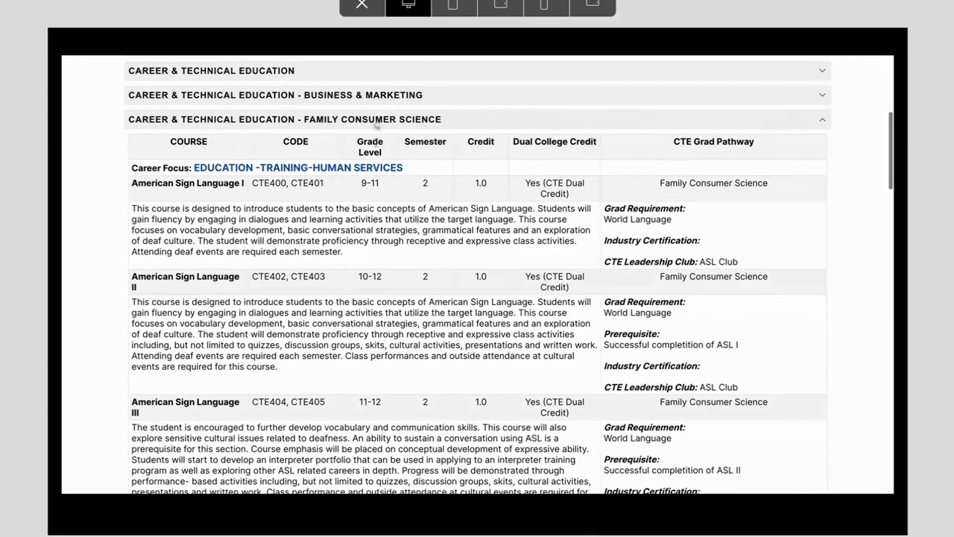
{"action": "left_click", "coordinate": [377, 121]}
Review the Business & Marketing courses, noting the CTE Leadership Club note for Business Art & Design.
{"action": "left_click", "coordinate": [373, 95]}
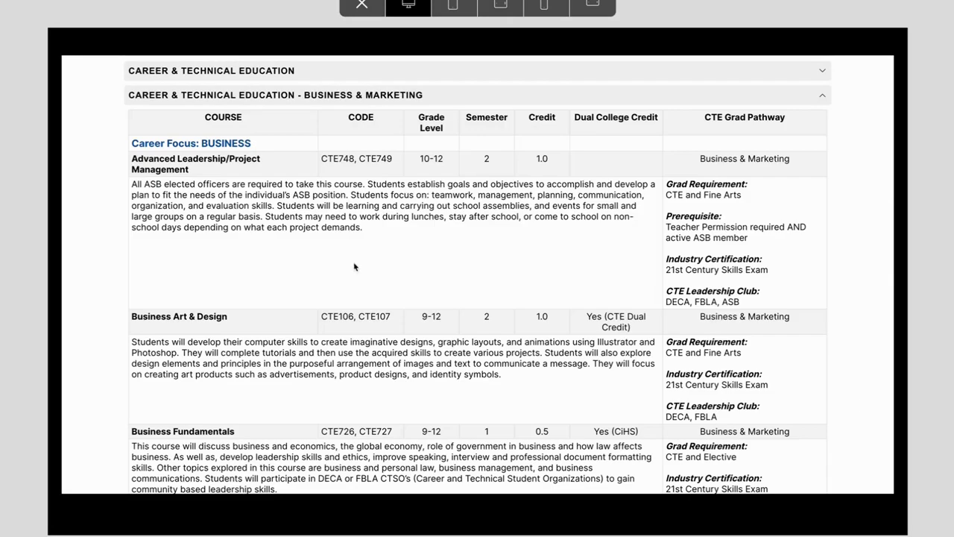
{"action": "scroll", "coordinate": [354, 266], "scroll_direction": "down", "scroll_amount": 2}
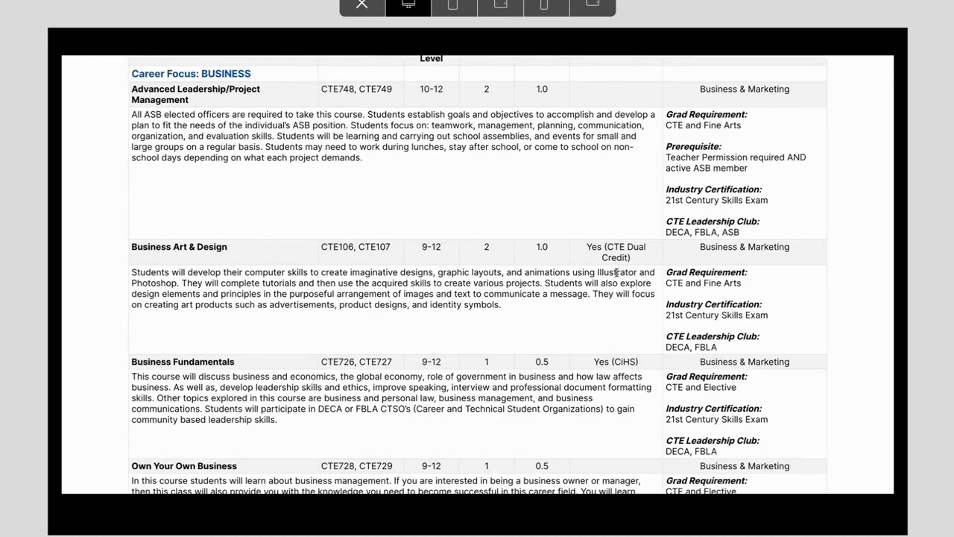
{"action": "left_click_drag", "start_coordinate": [717, 347], "coordinate": [666, 339]}
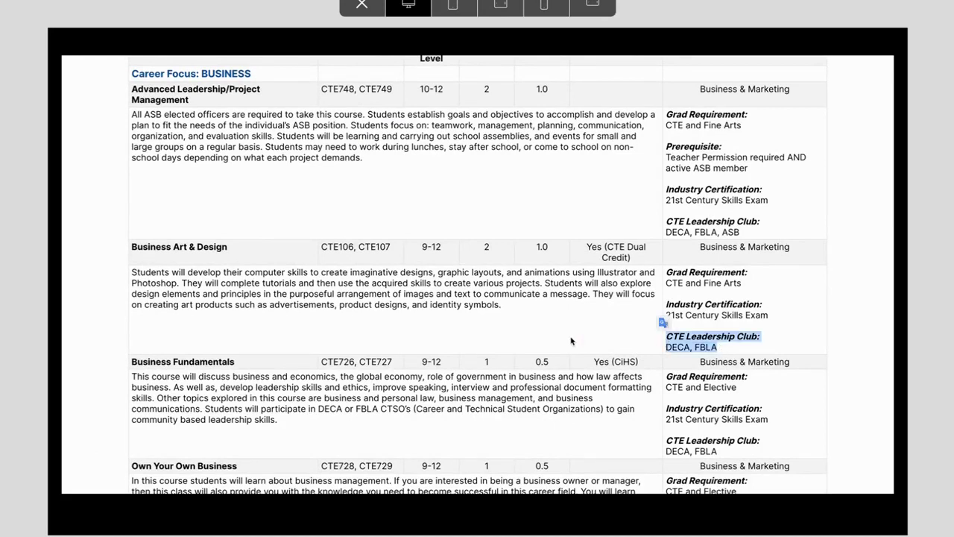
{"action": "scroll", "coordinate": [450, 405], "scroll_direction": "up", "scroll_amount": 5}
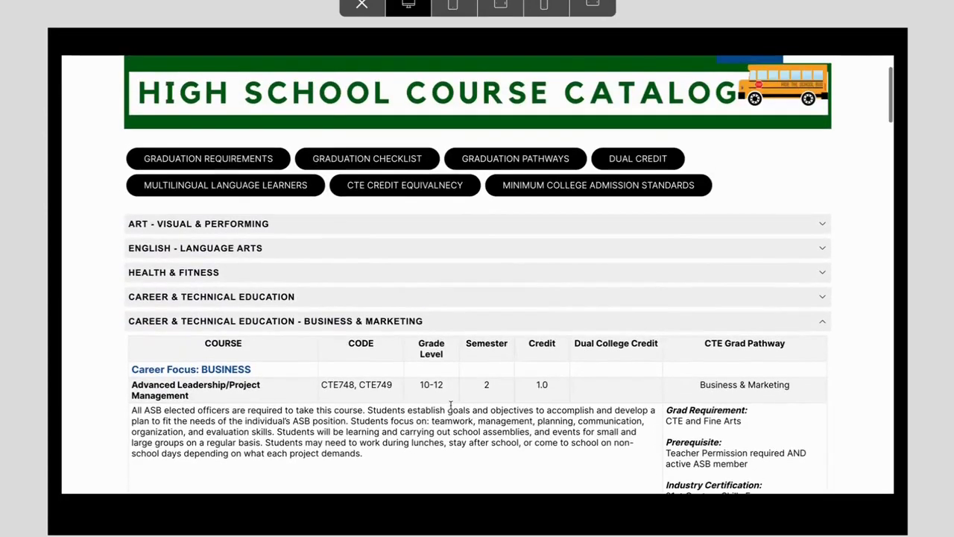
{"action": "left_click", "coordinate": [442, 329]}
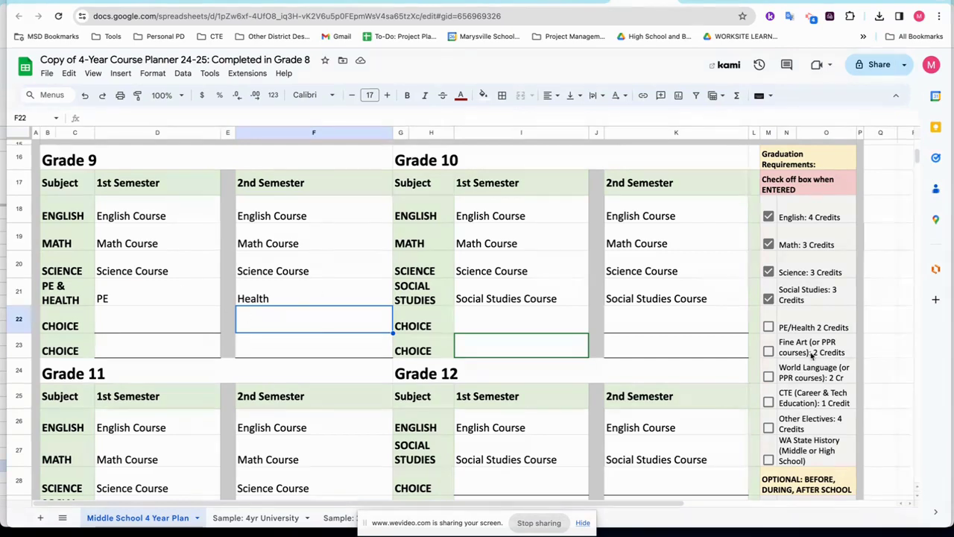
{"action": "left_click", "coordinate": [813, 330]}
{"action": "left_click", "coordinate": [814, 349]}
{"action": "left_click", "coordinate": [811, 375]}
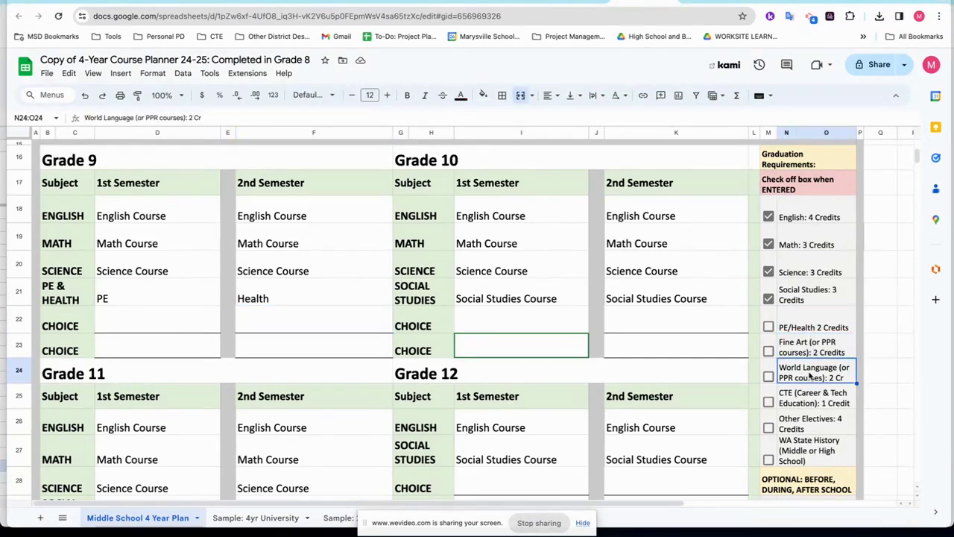
{"action": "left_click", "coordinate": [810, 403]}
{"action": "left_click", "coordinate": [810, 425]}
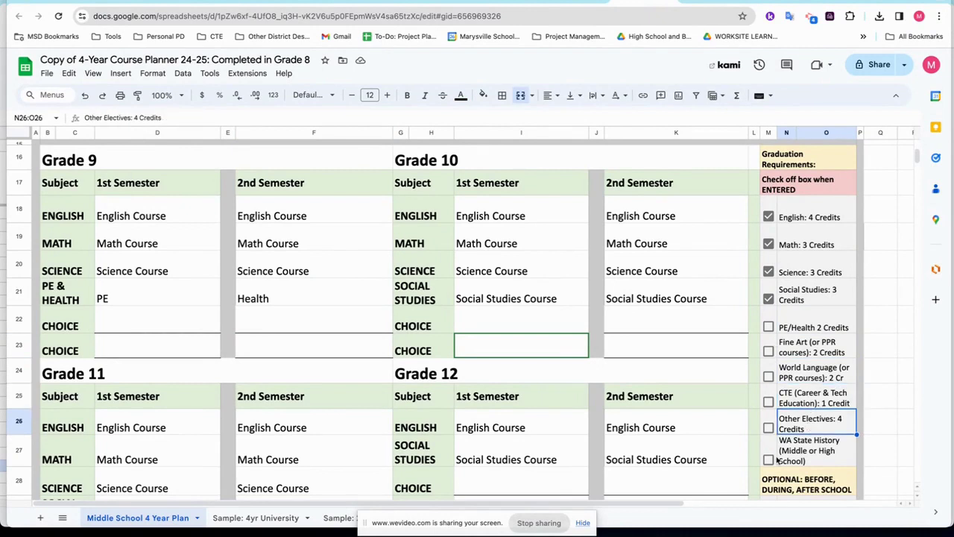
{"action": "left_click", "coordinate": [800, 332]}
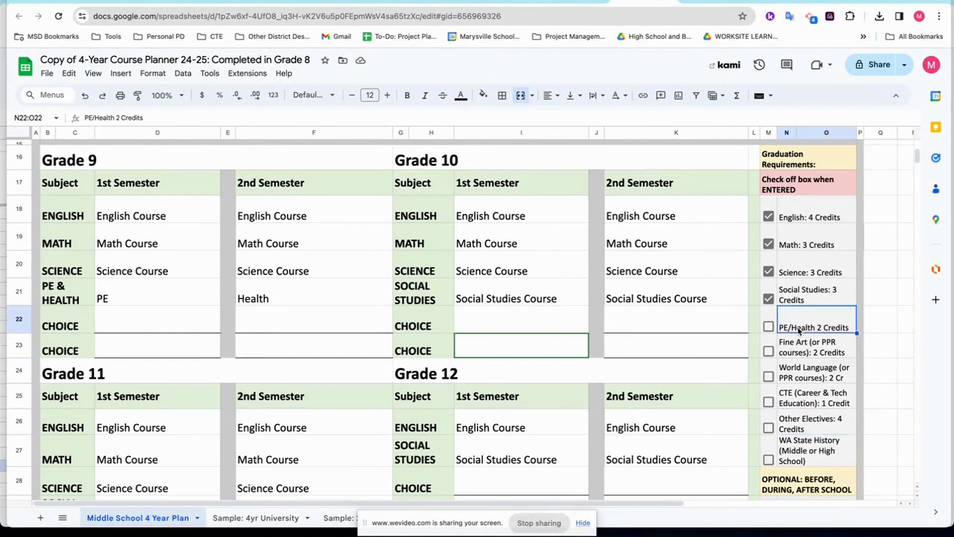
{"action": "left_click", "coordinate": [151, 294]}
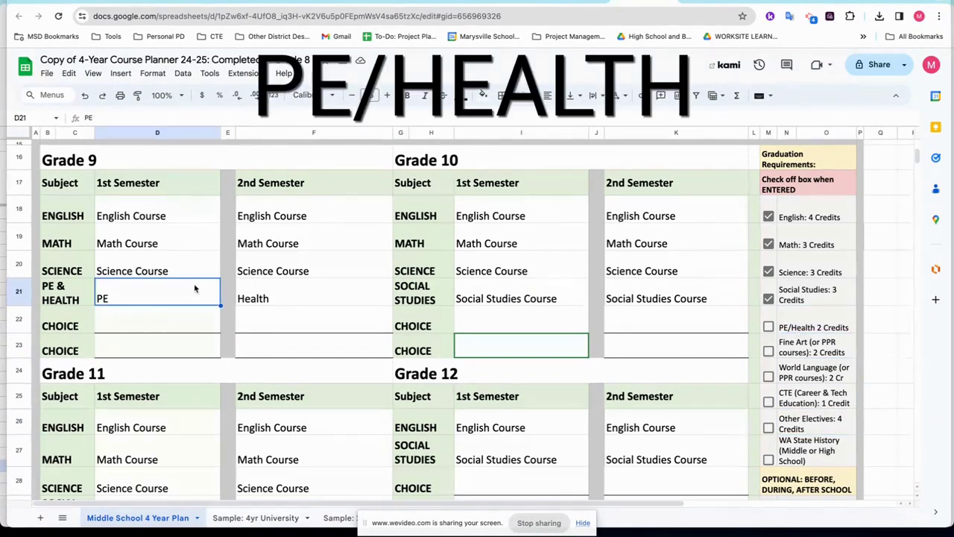
{"action": "left_click", "coordinate": [271, 299]}
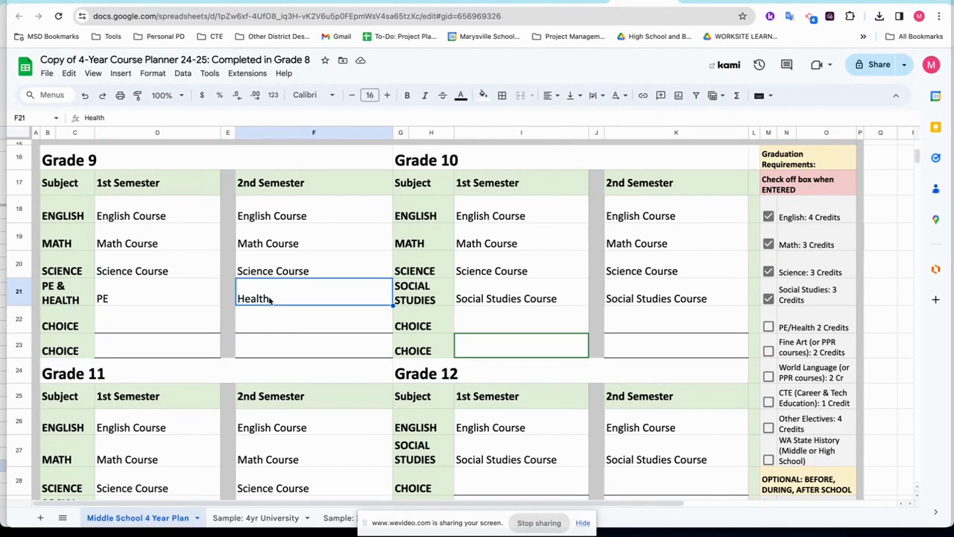
{"action": "left_click", "coordinate": [792, 329]}
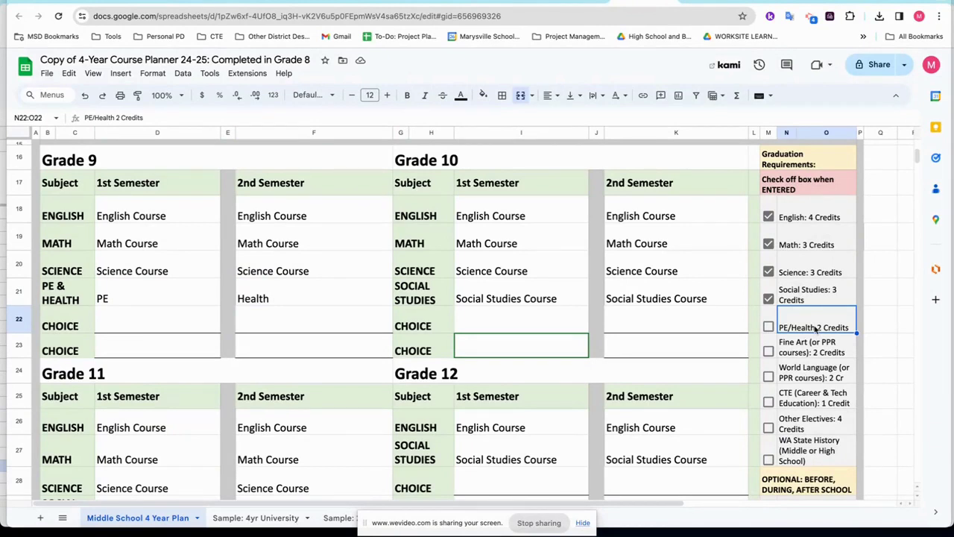
{"action": "scroll", "coordinate": [566, 365], "scroll_direction": "down", "scroll_amount": 3}
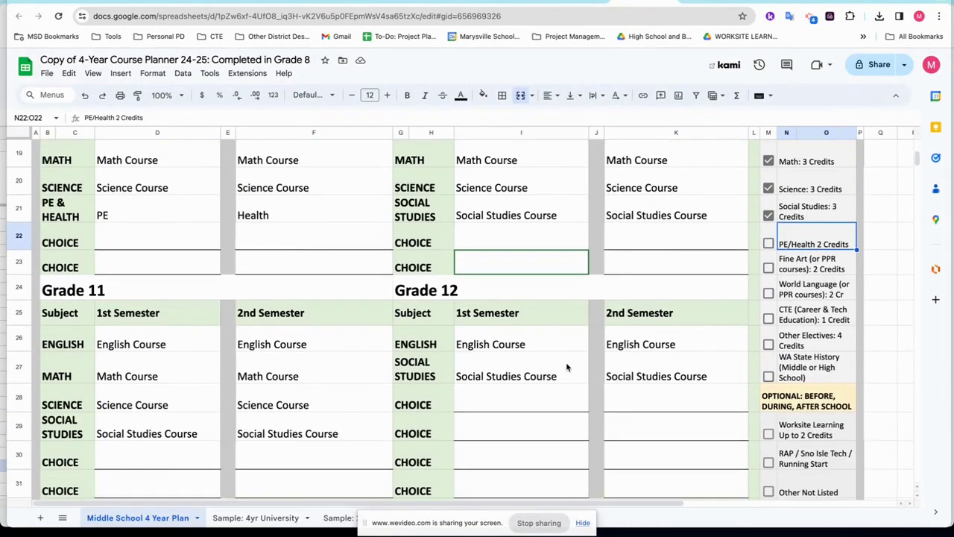
Enter PE in Grade 10's choice cells I22 and K22.
{"action": "left_click", "coordinate": [506, 246]}
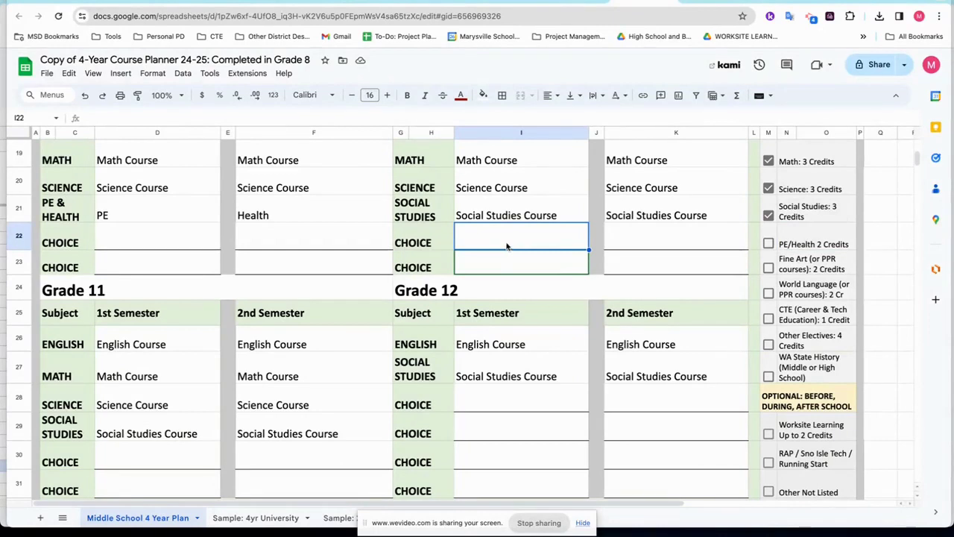
{"action": "scroll", "coordinate": [506, 246], "scroll_direction": "up", "scroll_amount": 3}
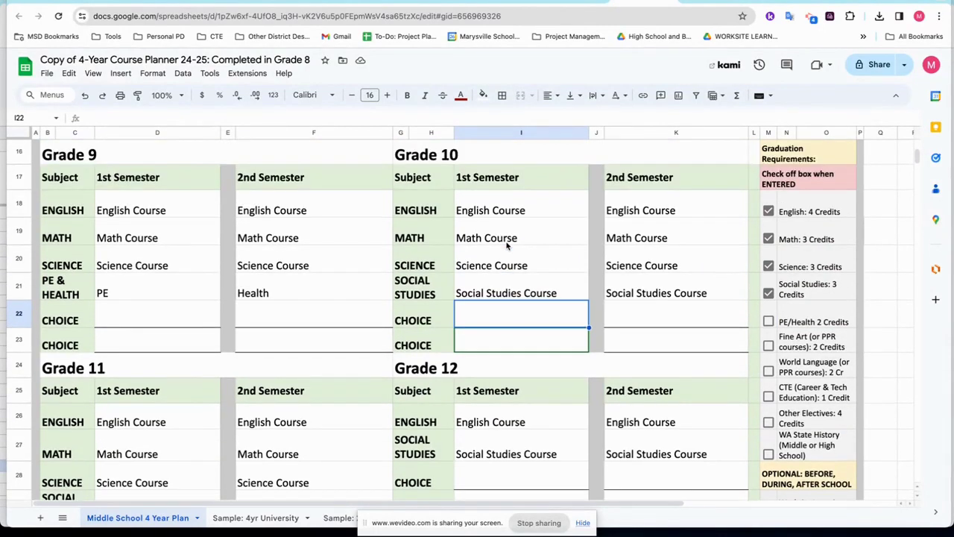
{"action": "type", "text": "PE"}
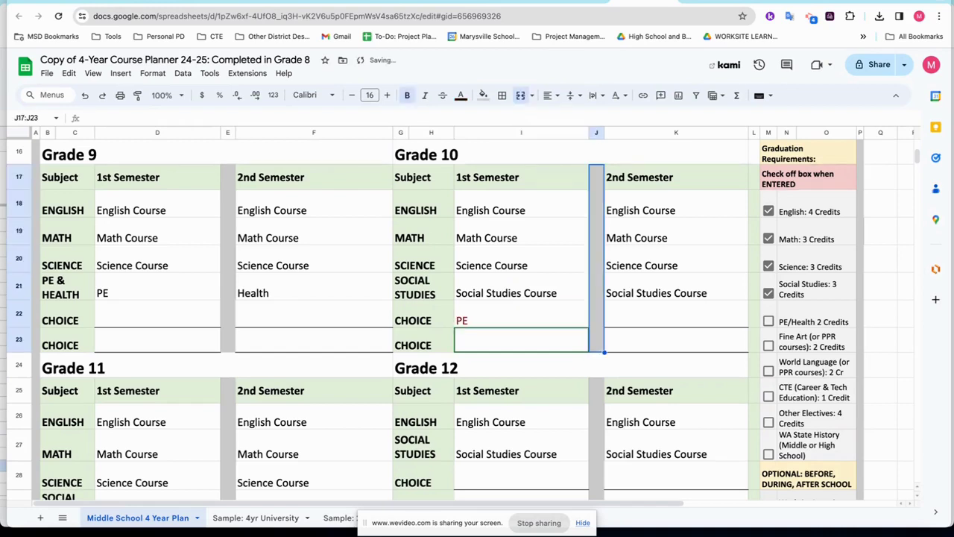
{"action": "left_click", "coordinate": [623, 313]}
{"action": "type", "text": "PE"}
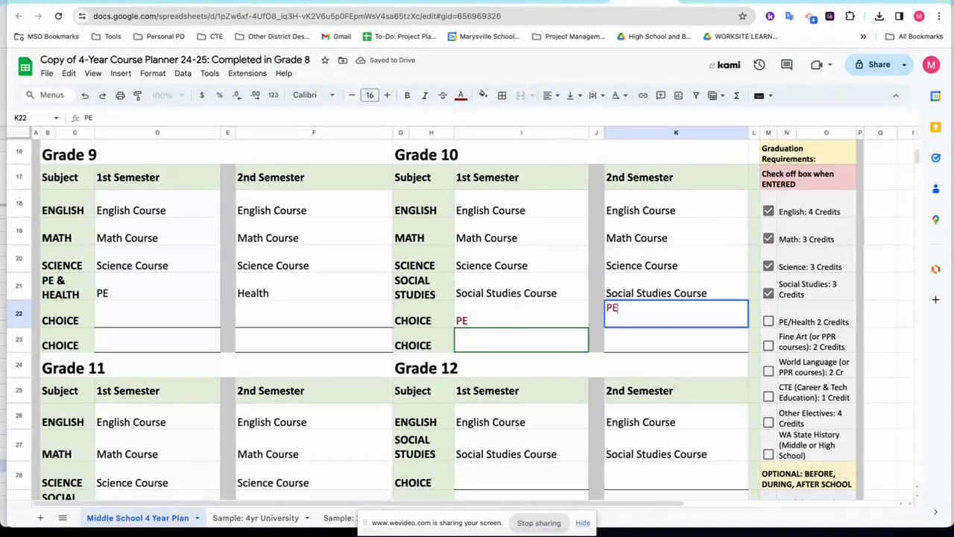
{"action": "key", "text": "Return"}
Replace Grade 10's choices with Walk Fit in I22 and Strength/Conditioning in K22.
{"action": "left_click", "coordinate": [522, 320]}
{"action": "key", "text": "Delete"}
{"action": "type", "text": "WAl"}
{"action": "key", "text": "BackSpace"}
{"action": "key", "text": "BackSpace"}
{"action": "type", "text": "alk Fit"}
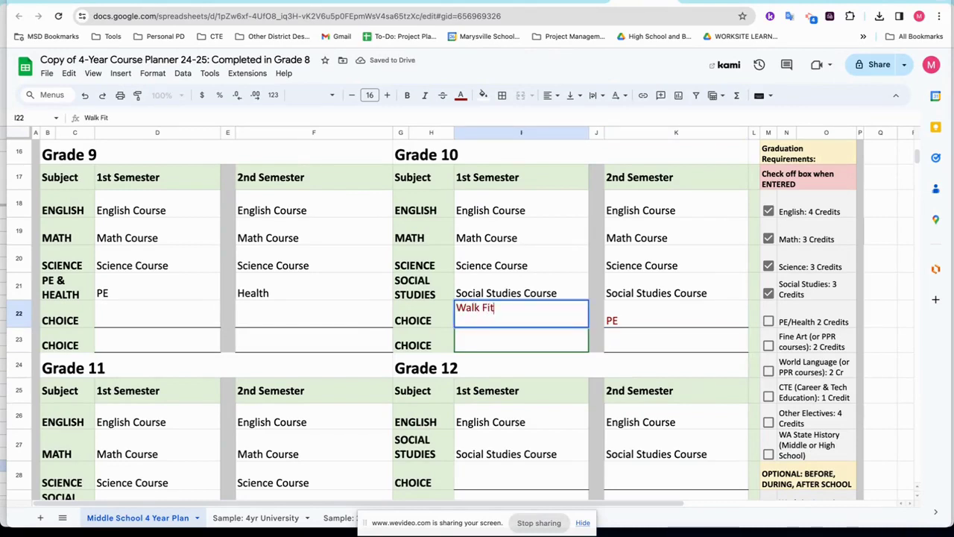
{"action": "key", "text": "Tab"}
{"action": "key", "text": "Tab"}
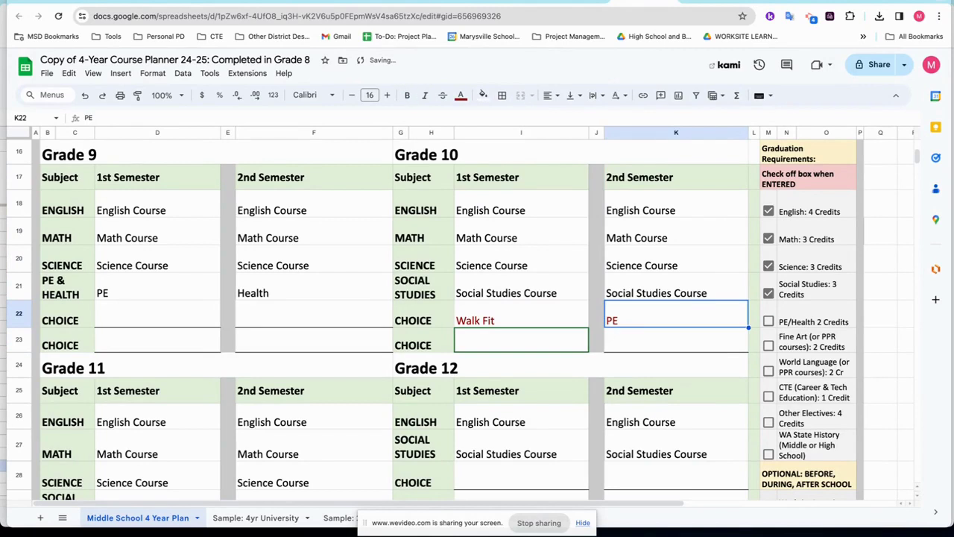
{"action": "type", "text": "Stren"}
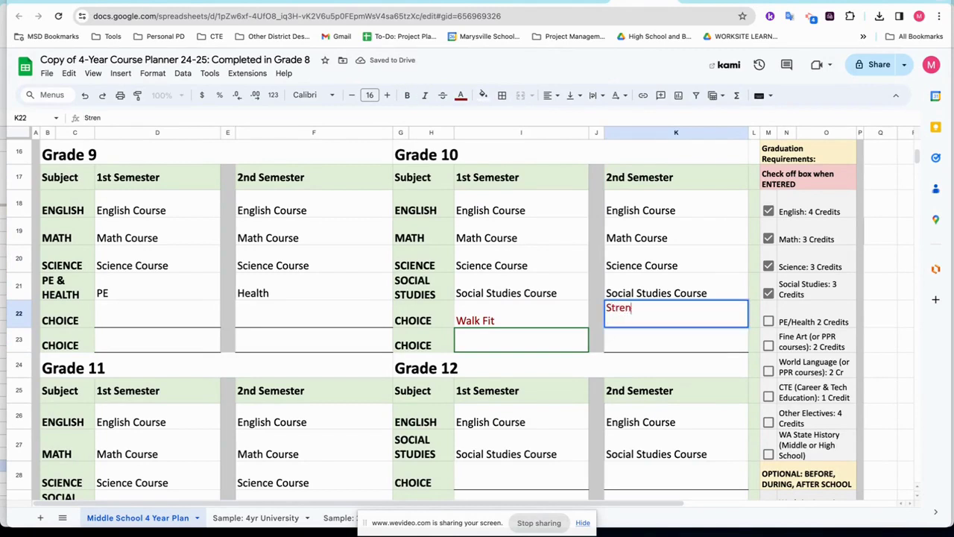
{"action": "type", "text": "gth/Con"}
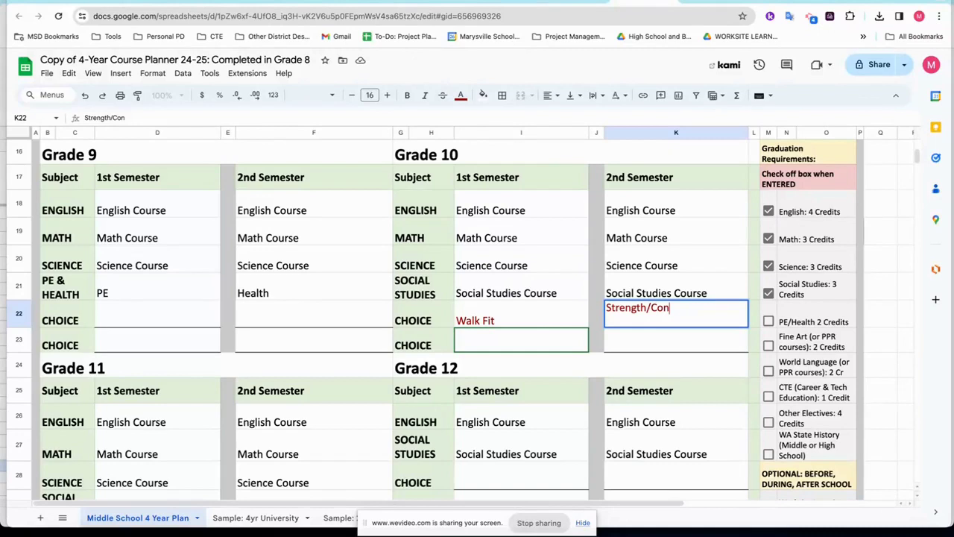
{"action": "type", "text": "ditioning"}
{"action": "key", "text": "Return"}
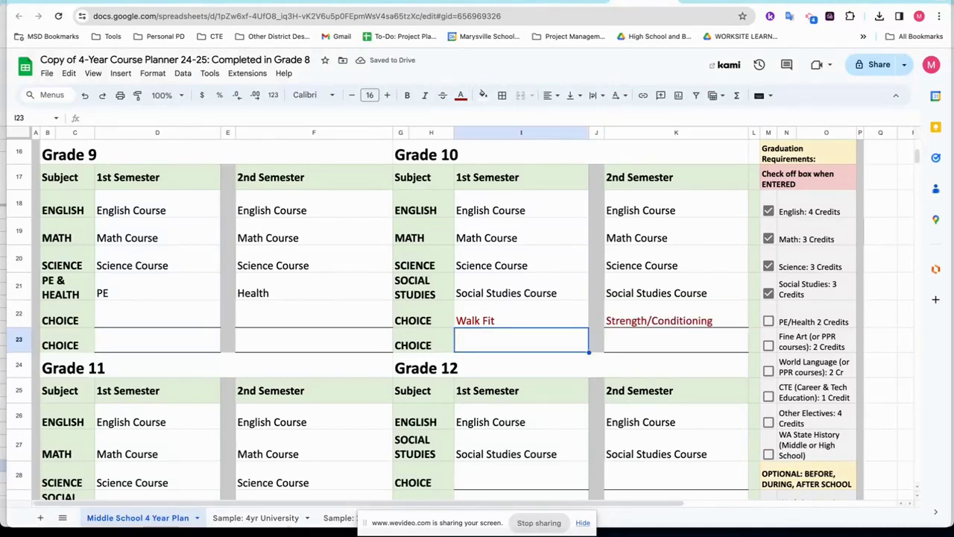
Check off the PE/Health 2 Credits requirement in M22.
{"action": "left_click", "coordinate": [146, 296]}
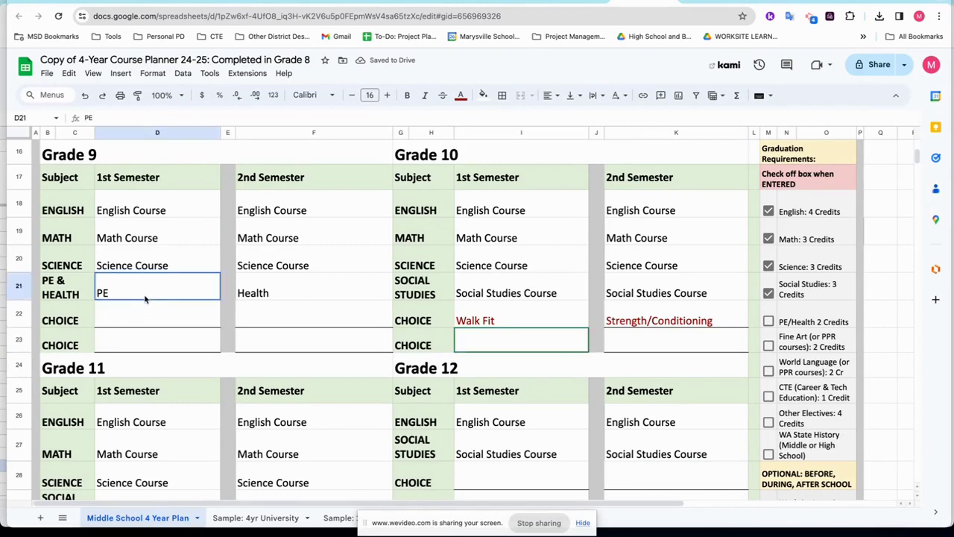
{"action": "left_click", "coordinate": [296, 295]}
{"action": "left_click", "coordinate": [507, 330]}
{"action": "left_click", "coordinate": [631, 323]}
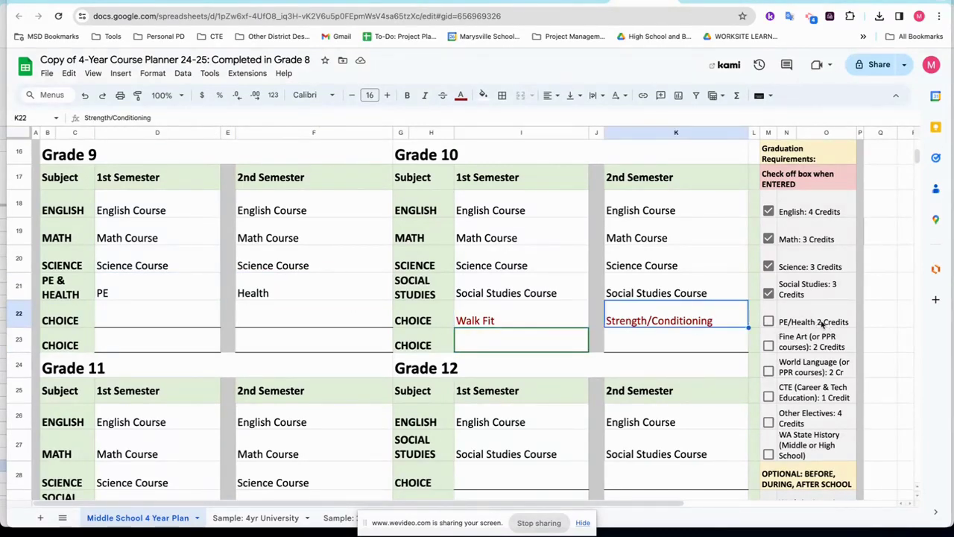
{"action": "left_click", "coordinate": [769, 322]}
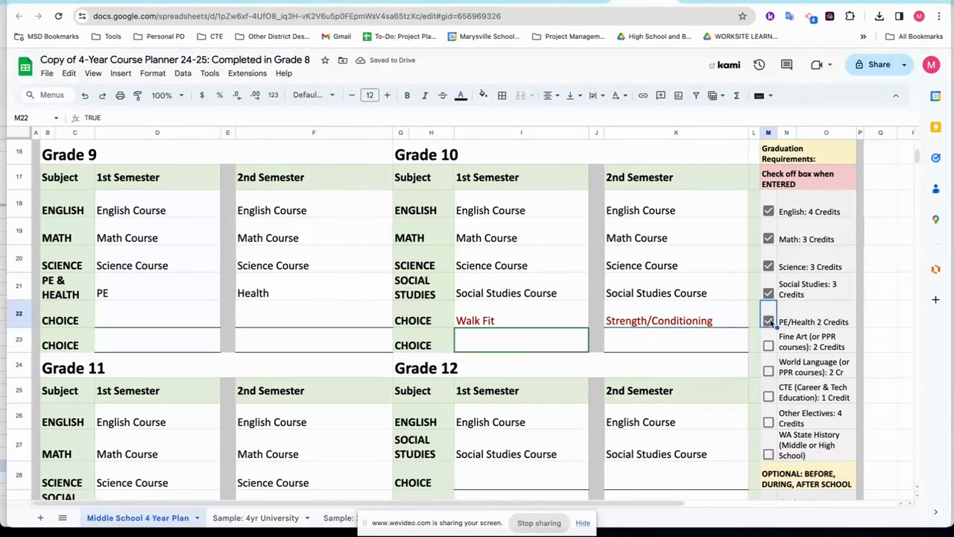
{"action": "left_click", "coordinate": [802, 348]}
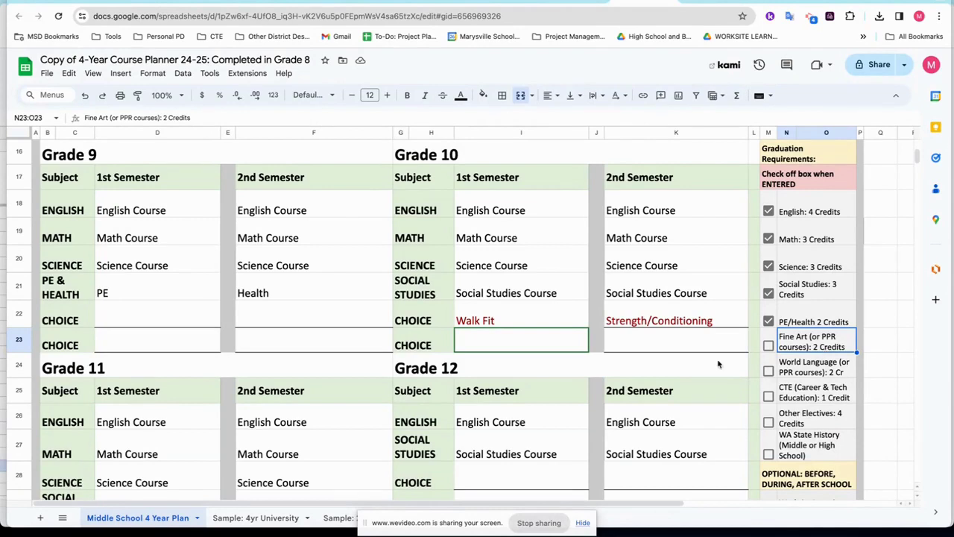
Enter Art as Grade 9's first-semester choice in D22.
{"action": "left_click", "coordinate": [170, 326]}
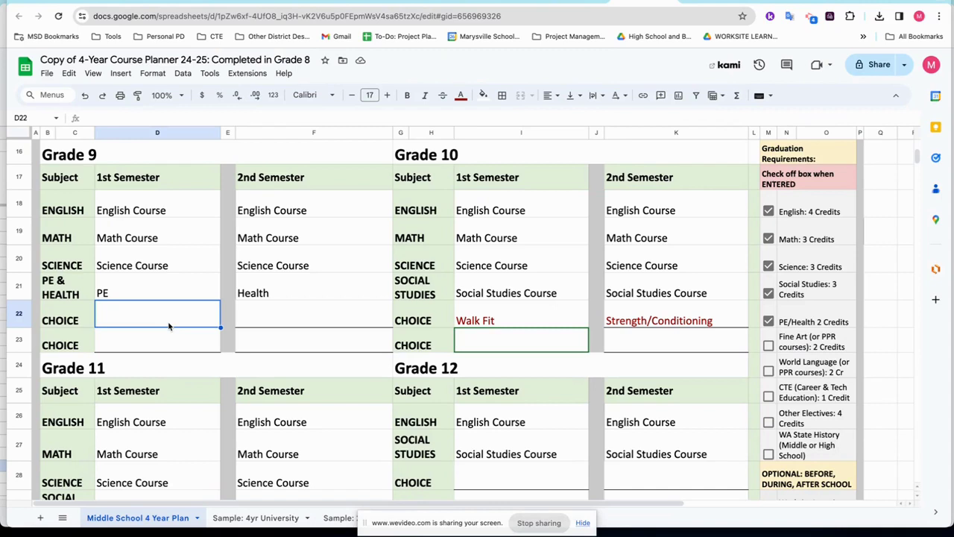
{"action": "scroll", "coordinate": [170, 326], "scroll_direction": "down", "scroll_amount": 2}
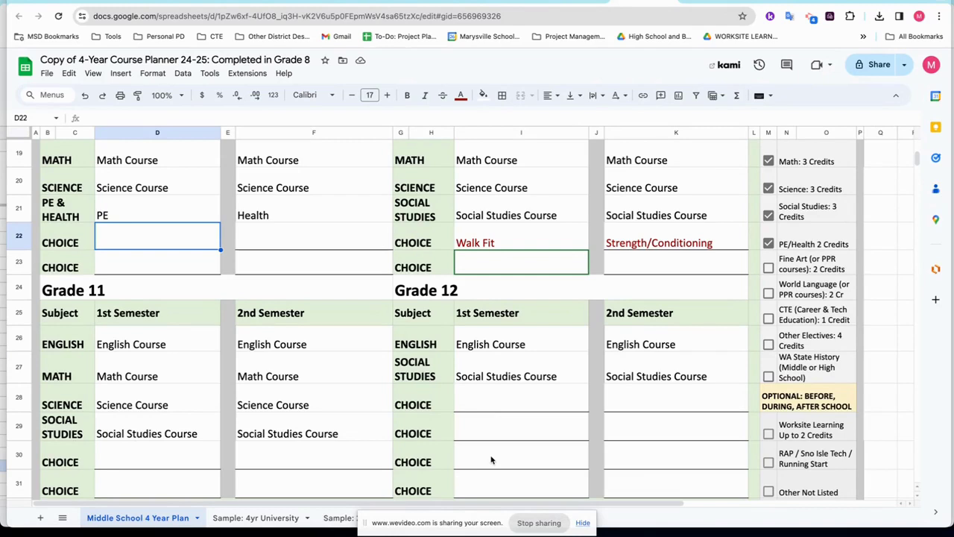
{"action": "left_click", "coordinate": [174, 245]}
{"action": "type", "text": "Art"}
{"action": "key", "text": "Tab"}
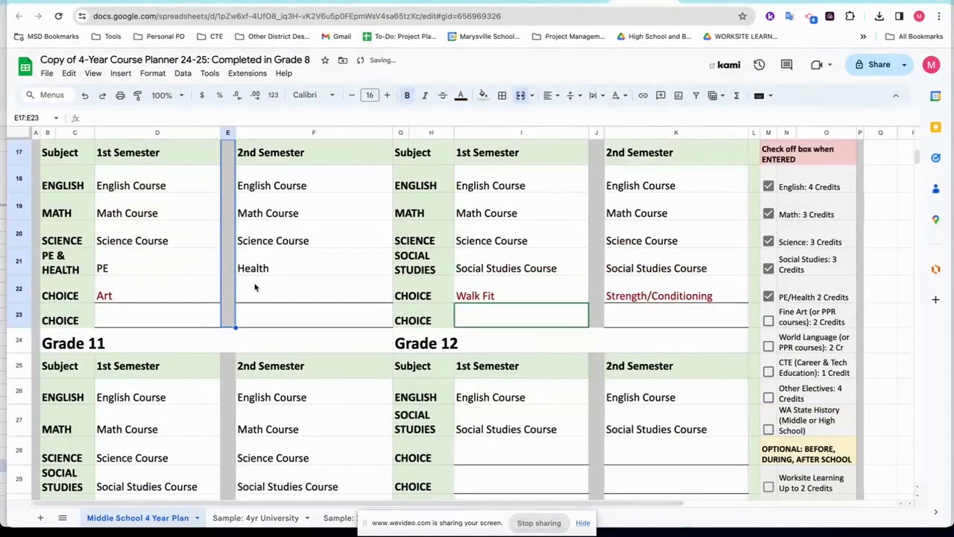
Enter Studio Art (drawing/painting) in F22 and confirm Ceramics in D22.
{"action": "left_click", "coordinate": [254, 287]}
{"action": "type", "text": "Ar"}
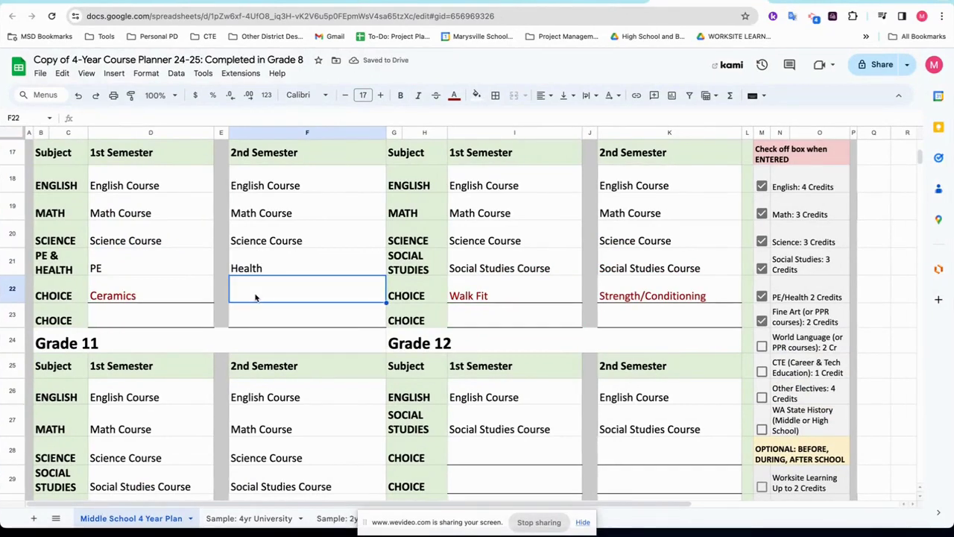
{"action": "type", "text": "Studio Ar"}
{"action": "type", "text": "t (drawing"}
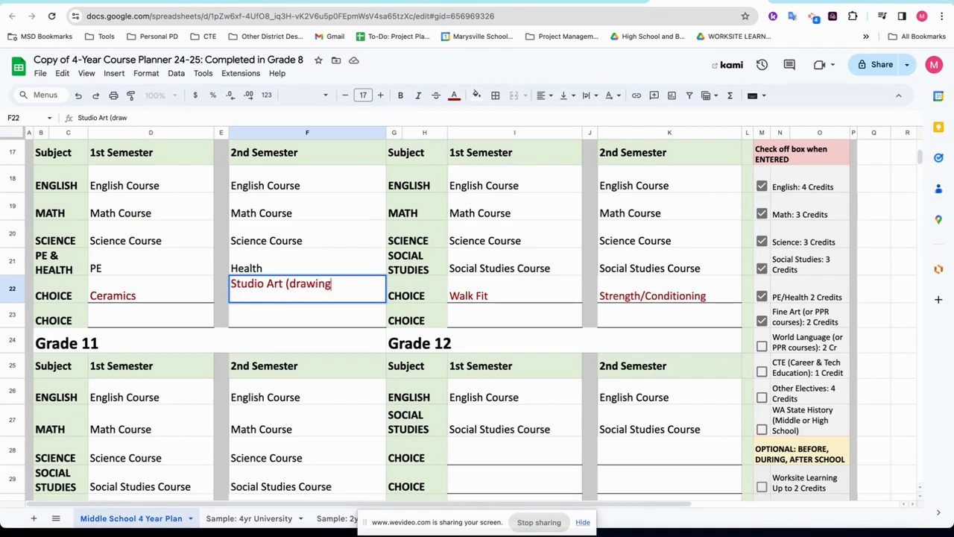
{"action": "type", "text": "/painting)"}
{"action": "key", "text": "Return"}
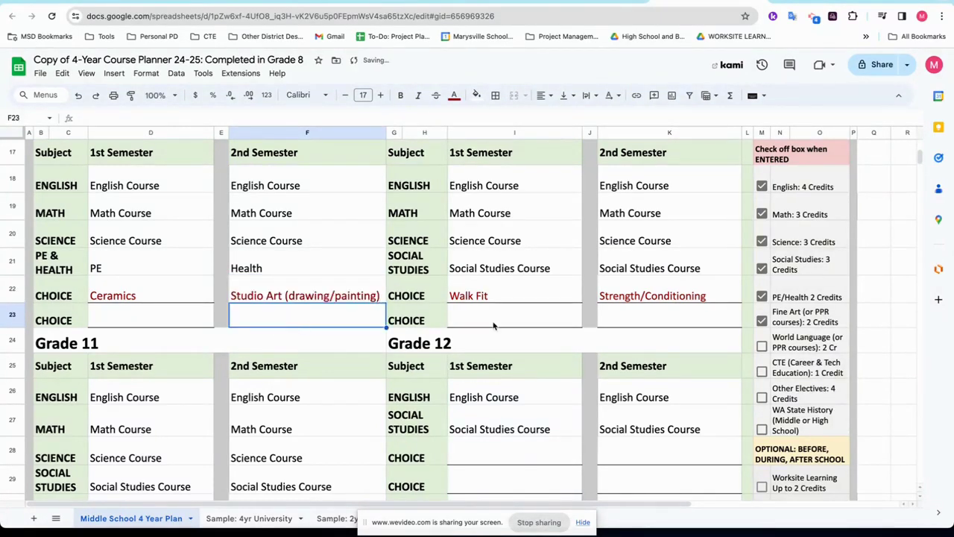
{"action": "left_click", "coordinate": [493, 325]}
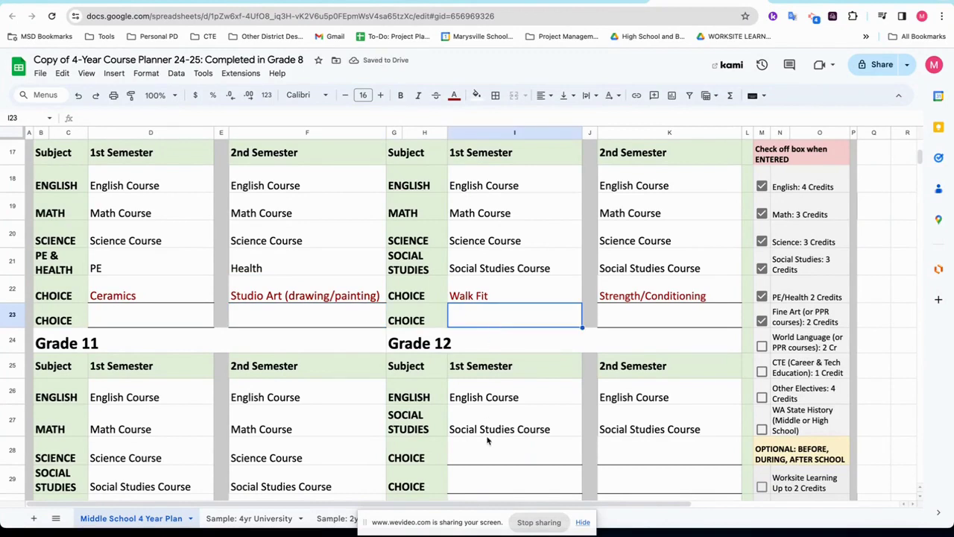
{"action": "scroll", "coordinate": [488, 440], "scroll_direction": "down", "scroll_amount": 1}
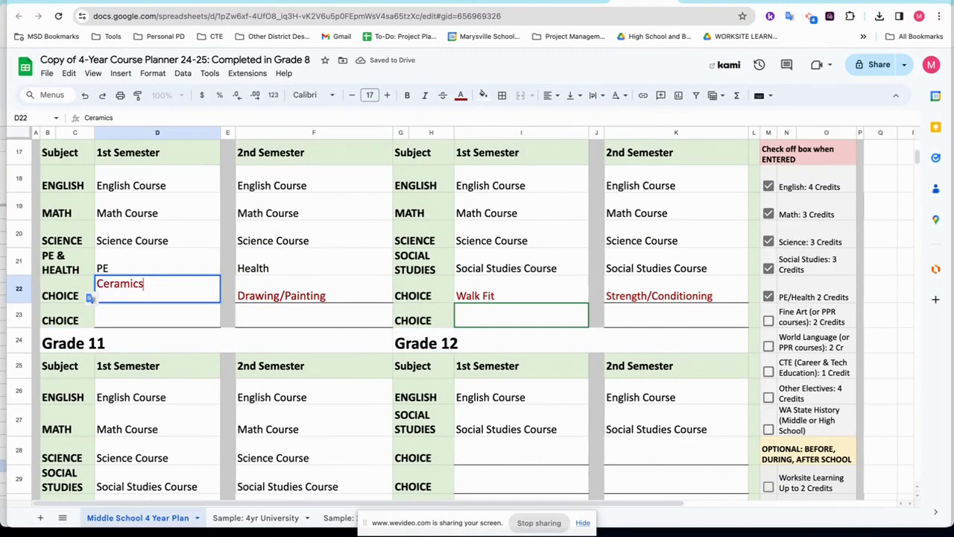
{"action": "key", "text": "Return"}
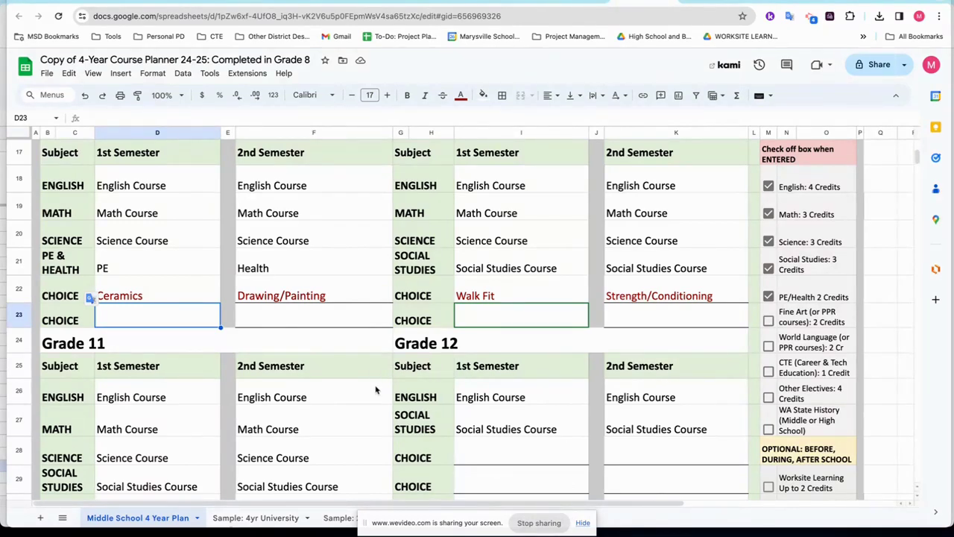
{"action": "scroll", "coordinate": [323, 375], "scroll_direction": "down", "scroll_amount": 1}
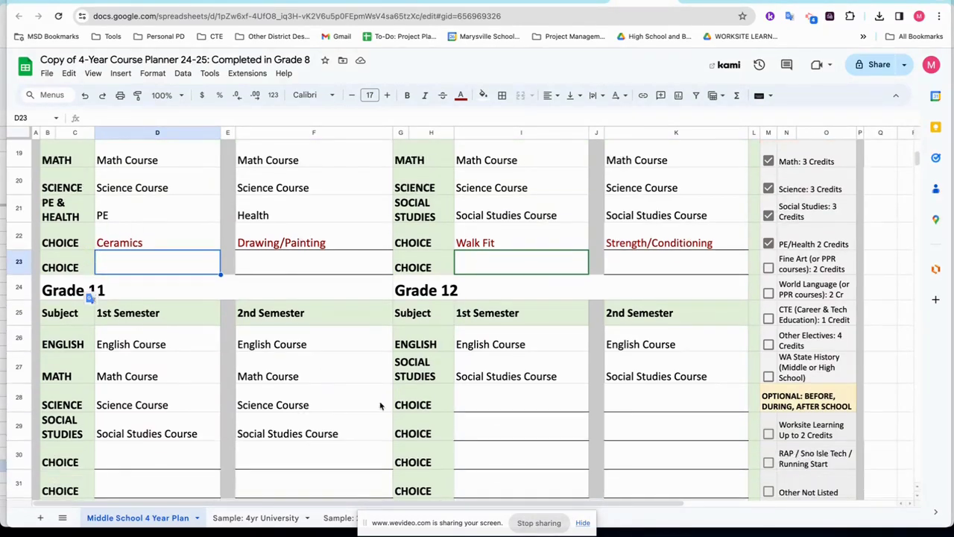
Enter Art in Grade 12 cells I28 and K28, then check off the Fine Art requirement.
{"action": "left_click", "coordinate": [484, 407]}
{"action": "type", "text": "Art"}
{"action": "key", "text": "Tab"}
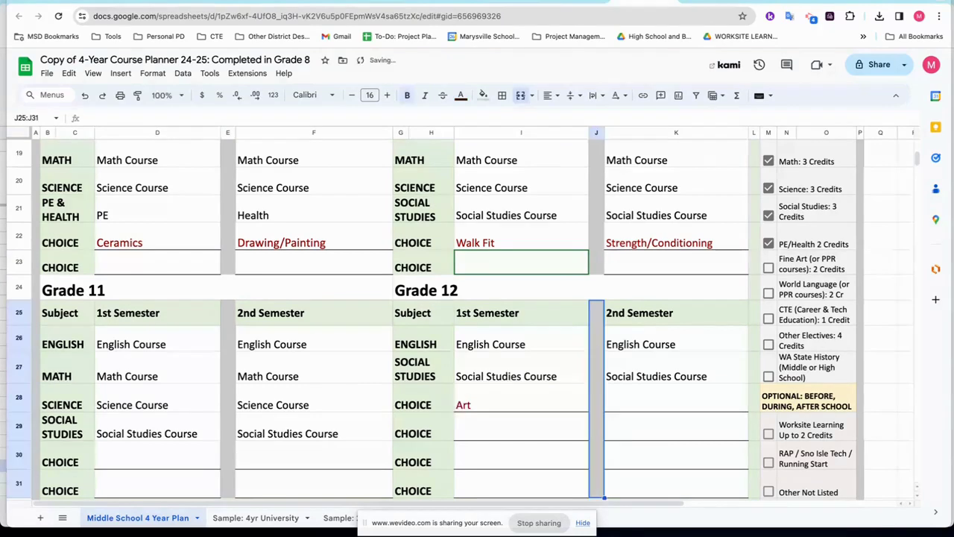
{"action": "left_click", "coordinate": [621, 405]}
{"action": "type", "text": "Art"}
{"action": "left_click", "coordinate": [572, 440]}
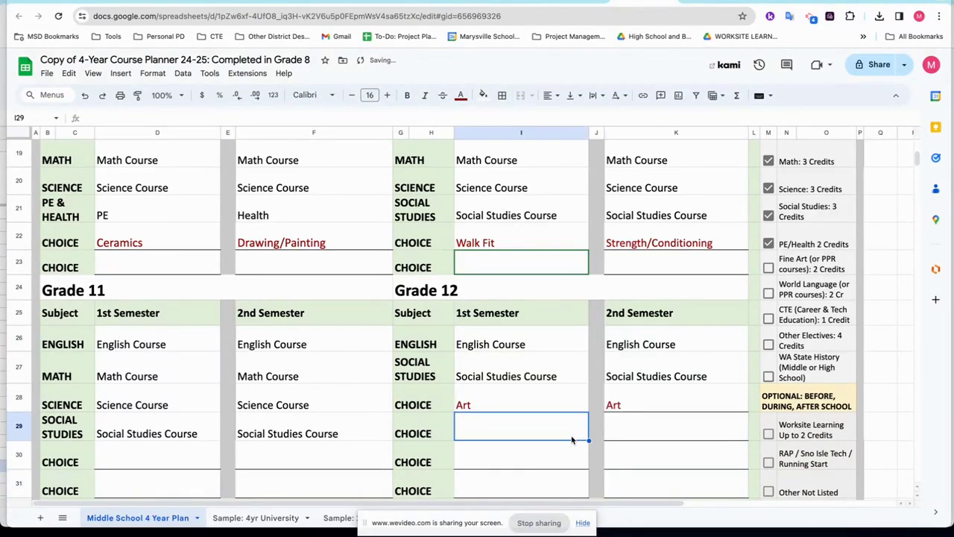
{"action": "left_click", "coordinate": [769, 267]}
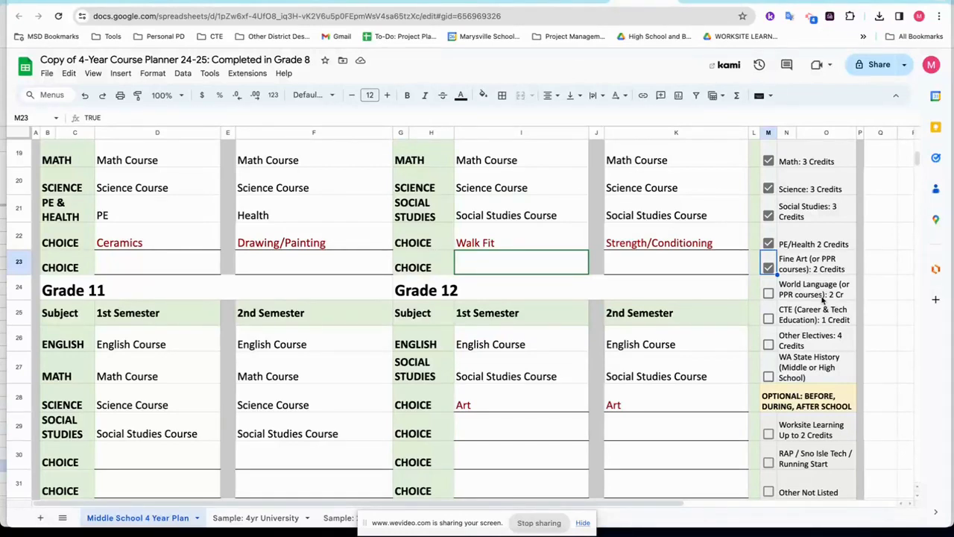
Enter Spanish in Grade 9's second choice cells D23 and F23.
{"action": "left_click", "coordinate": [146, 271]}
{"action": "type", "text": "Spanish"}
{"action": "key", "text": "Tab"}
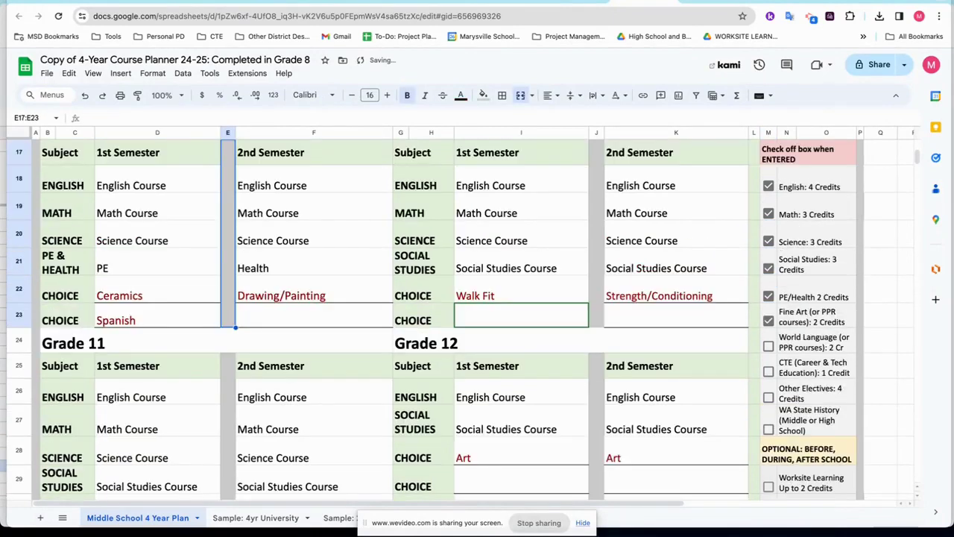
{"action": "key", "text": "Tab"}
{"action": "type", "text": "Spanish"}
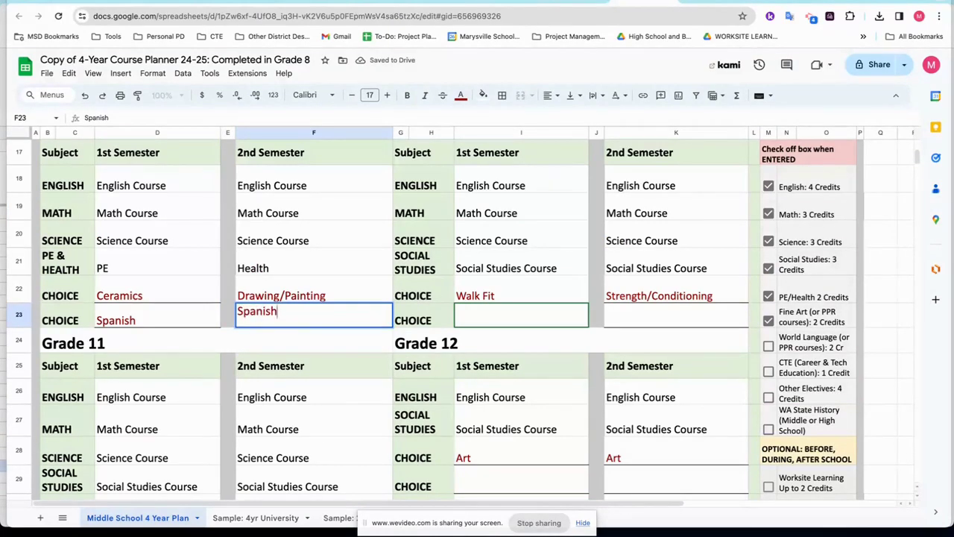
{"action": "key", "text": "Return"}
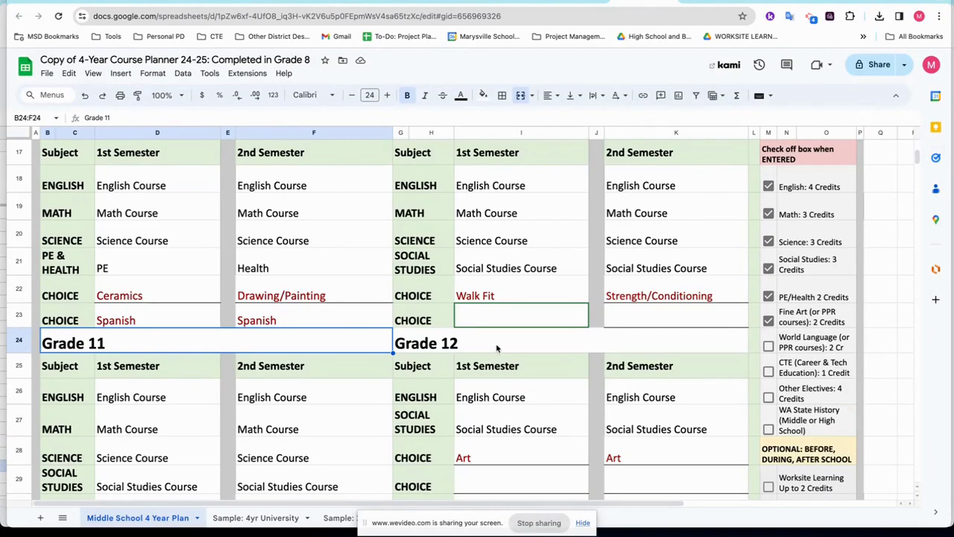
Enter Spanish in Grade 10 cells I23 and K23 and check off World Language.
{"action": "left_click", "coordinate": [526, 322]}
{"action": "type", "text": "Spanish"}
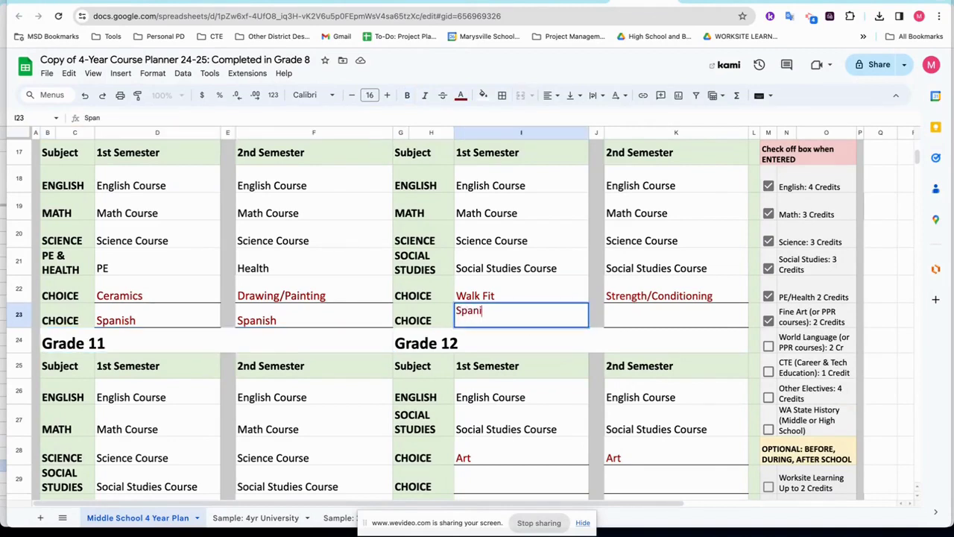
{"action": "key", "text": "Tab"}
{"action": "key", "text": "Tab"}
{"action": "type", "text": "Spanish"}
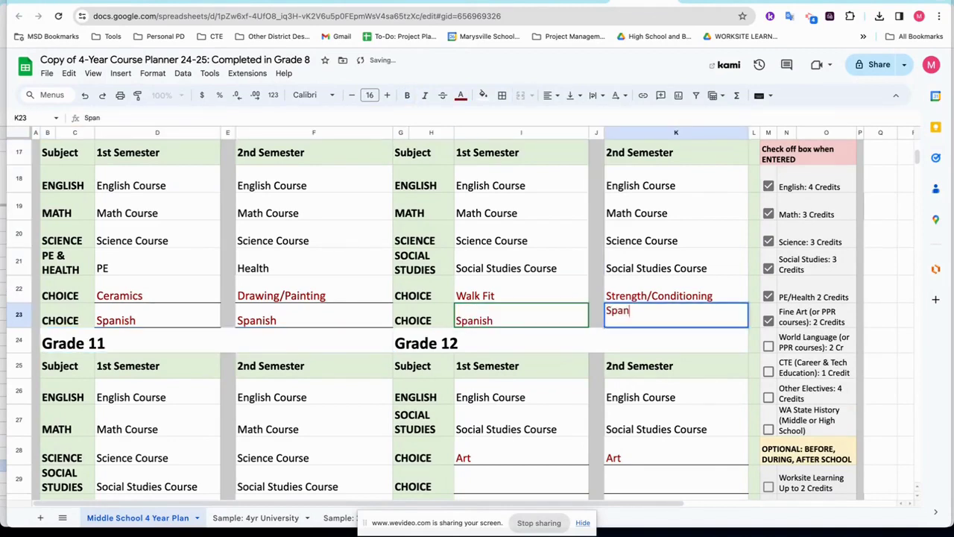
{"action": "left_click", "coordinate": [516, 351]}
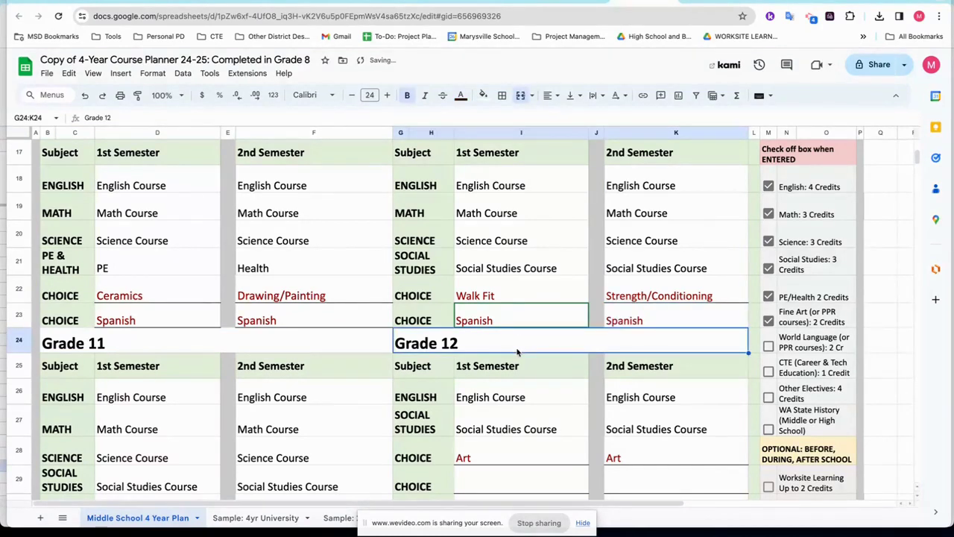
{"action": "left_click", "coordinate": [768, 347]}
{"action": "scroll", "coordinate": [402, 388], "scroll_direction": "down", "scroll_amount": 1}
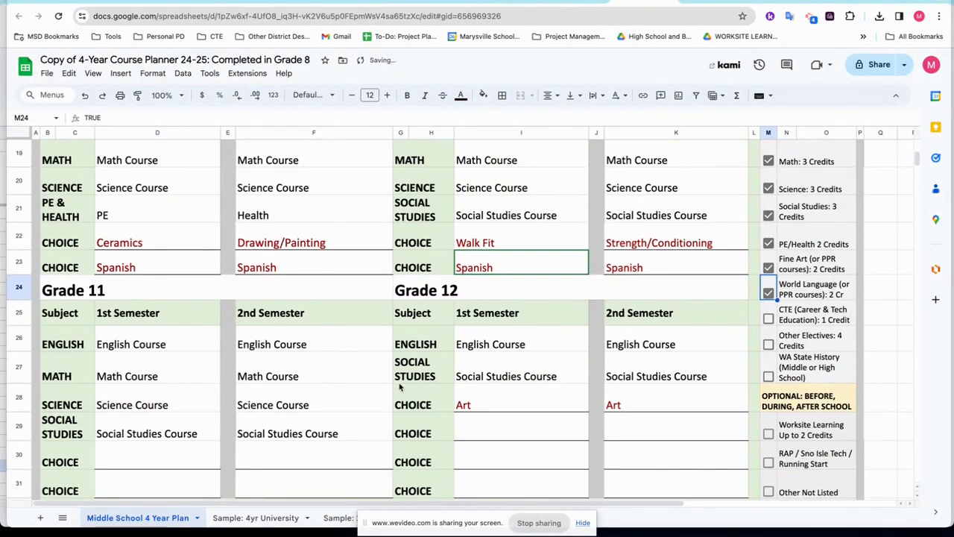
Clear Spanish from D23 and F23 and enter it in Grade 11 cells D30 and F30.
{"action": "left_click", "coordinate": [326, 268]}
{"action": "key", "text": "Delete"}
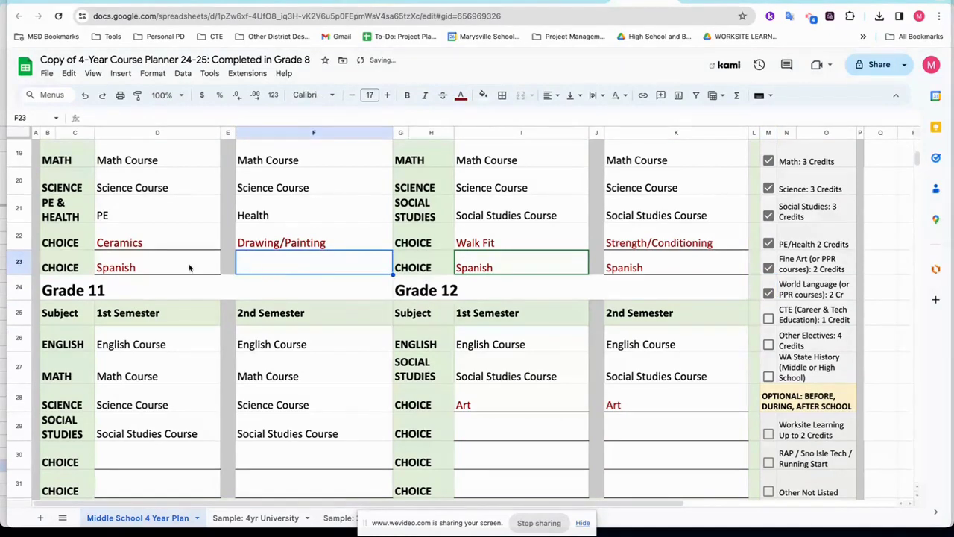
{"action": "left_click", "coordinate": [189, 269]}
{"action": "key", "text": "Delete"}
{"action": "left_click", "coordinate": [149, 458]}
{"action": "type", "text": "Spanish"}
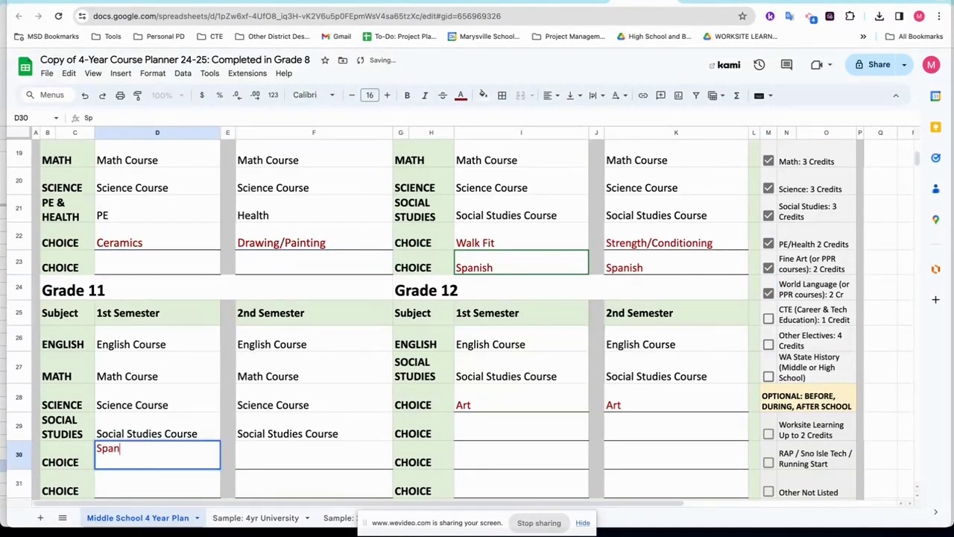
{"action": "key", "text": "Tab"}
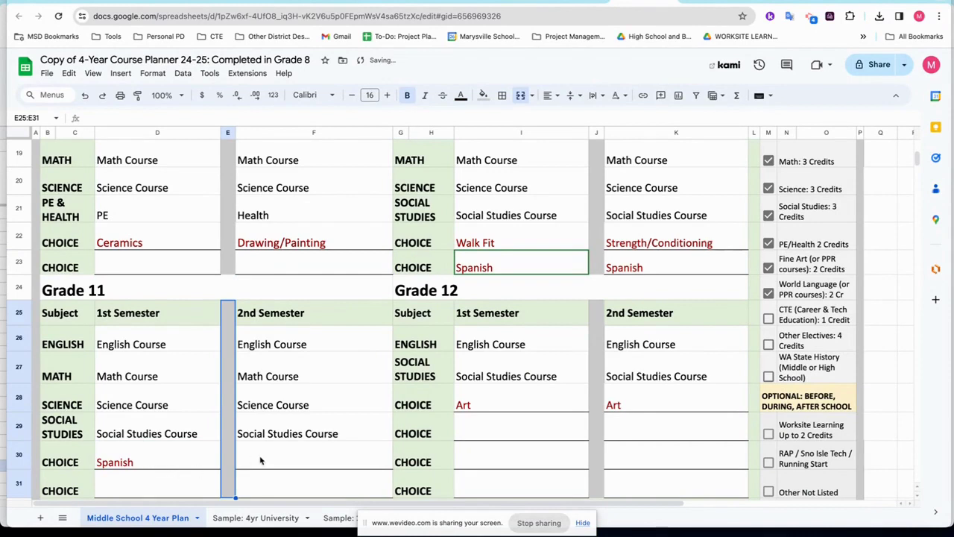
{"action": "left_click", "coordinate": [263, 462]}
{"action": "type", "text": "Spanish"}
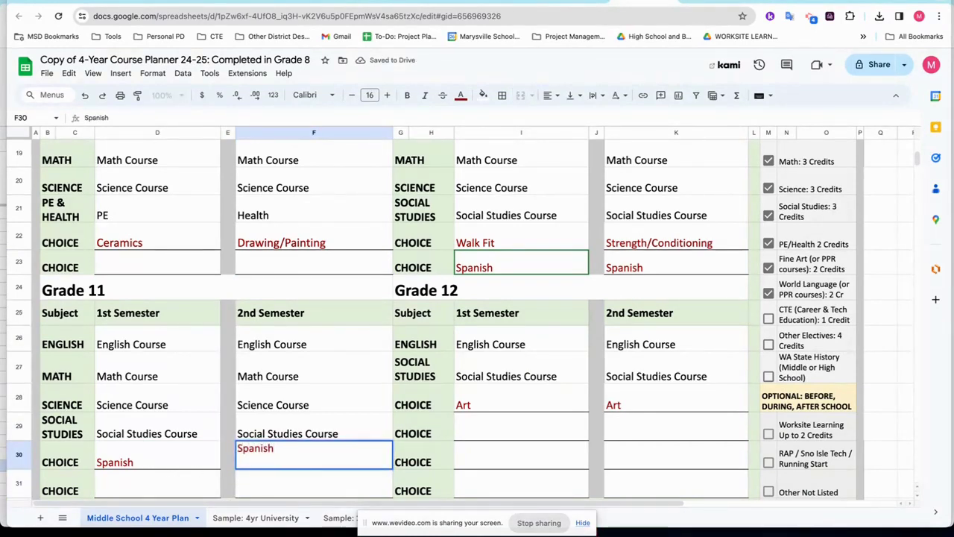
{"action": "left_click", "coordinate": [464, 468]}
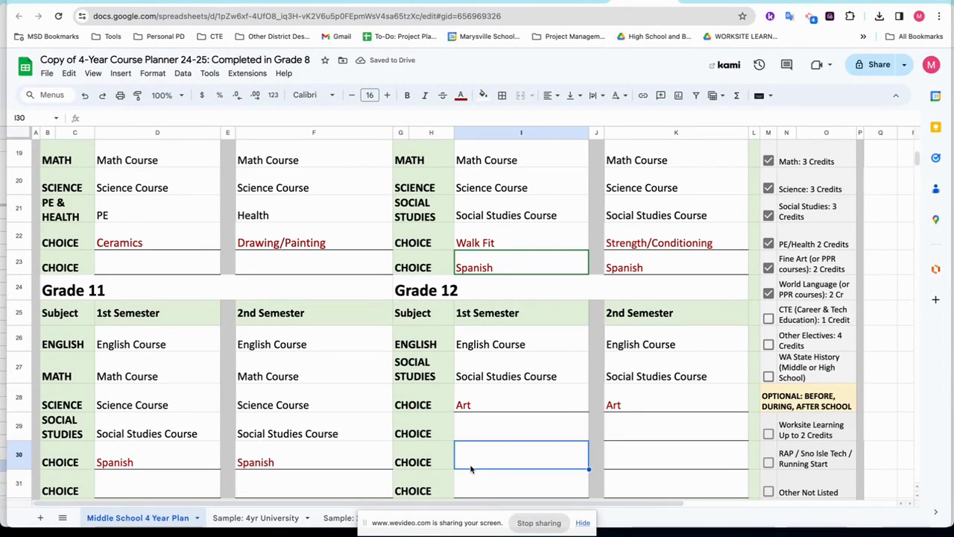
{"action": "scroll", "coordinate": [472, 468], "scroll_direction": "down", "scroll_amount": 1}
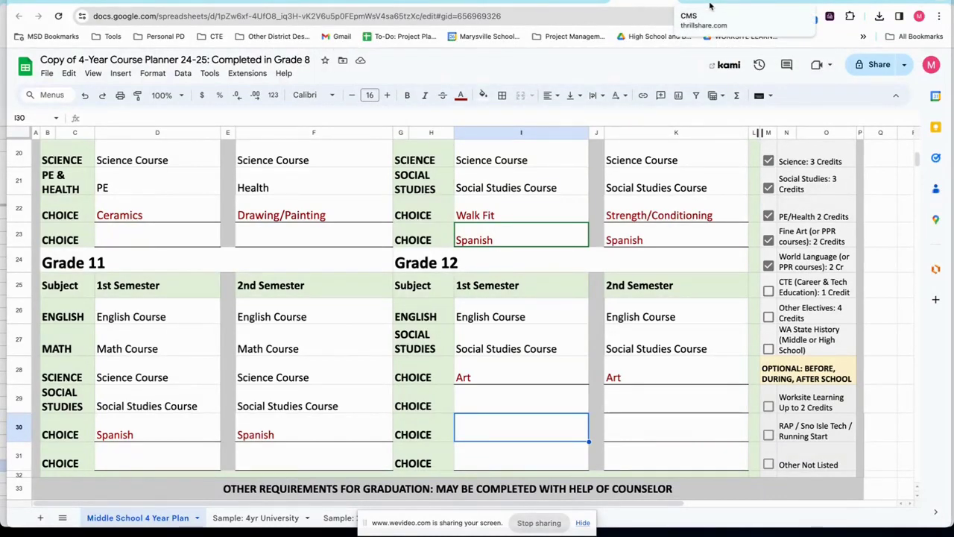
{"action": "left_click", "coordinate": [196, 244]}
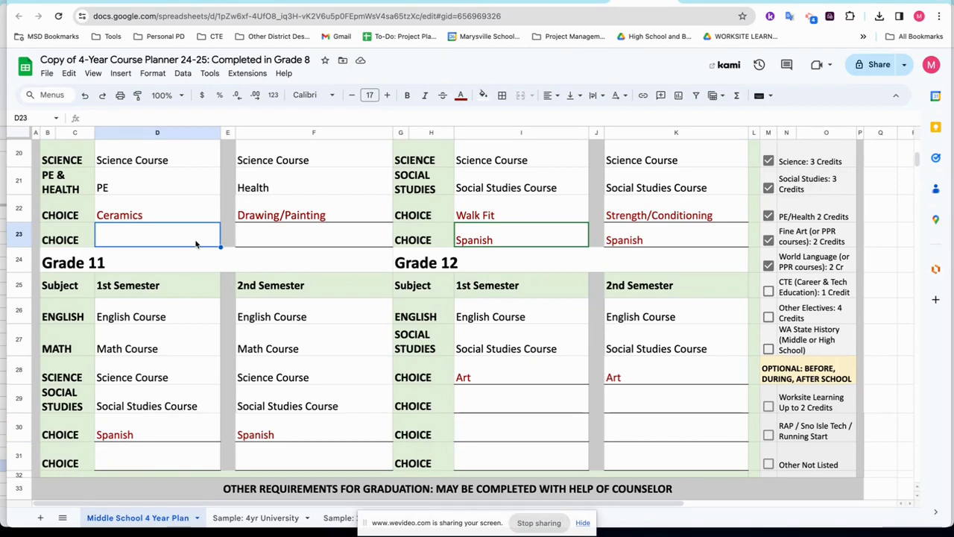
Enter Business Art Design in D23, then replace it with Introduction to Marketing.
{"action": "type", "text": "Business"}
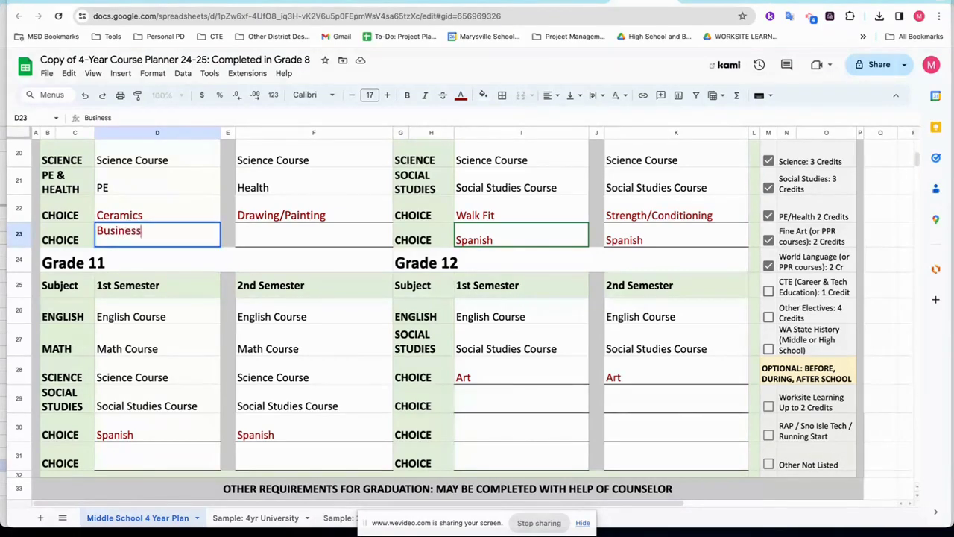
{"action": "type", "text": " Art Design"}
{"action": "key", "text": "Tab"}
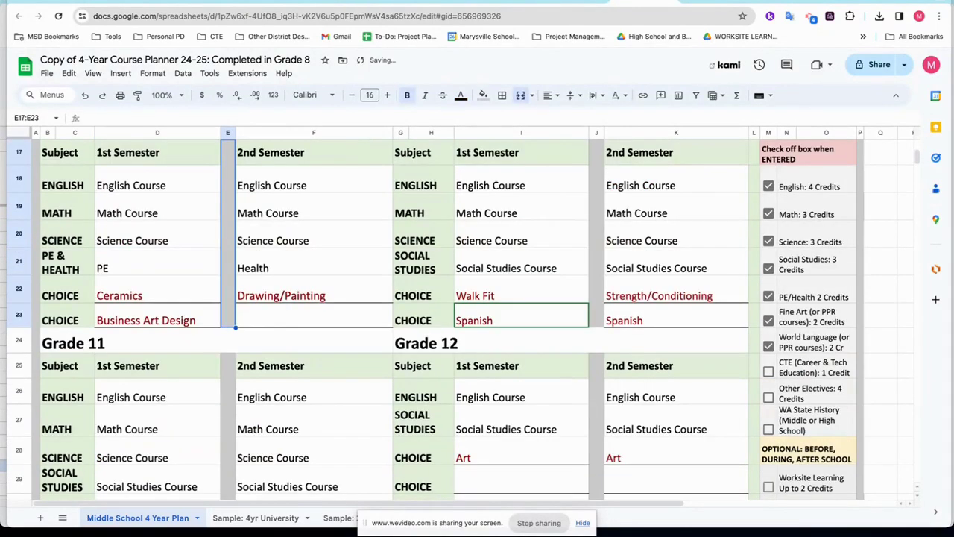
{"action": "left_click", "coordinate": [133, 335]}
{"action": "triple_click", "coordinate": [131, 321]}
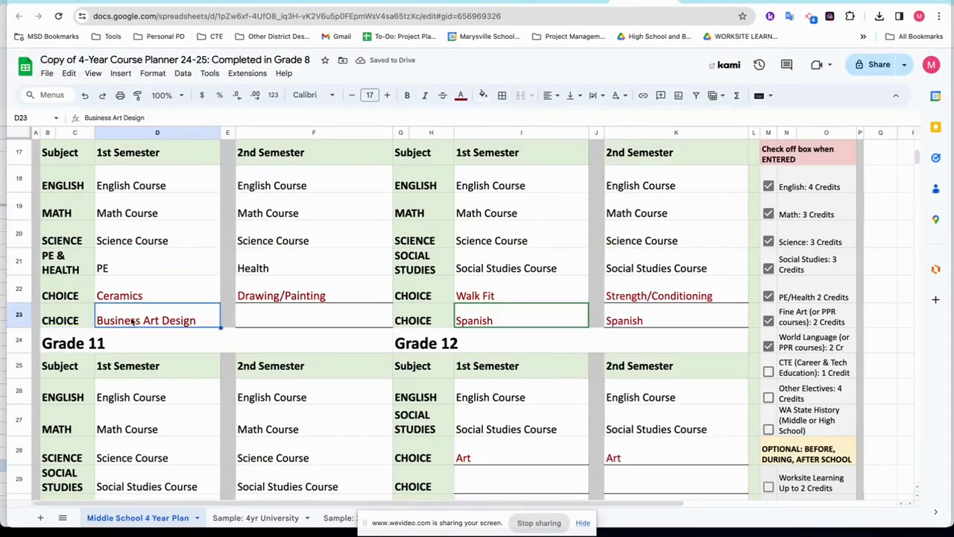
{"action": "type", "text": "Introd"}
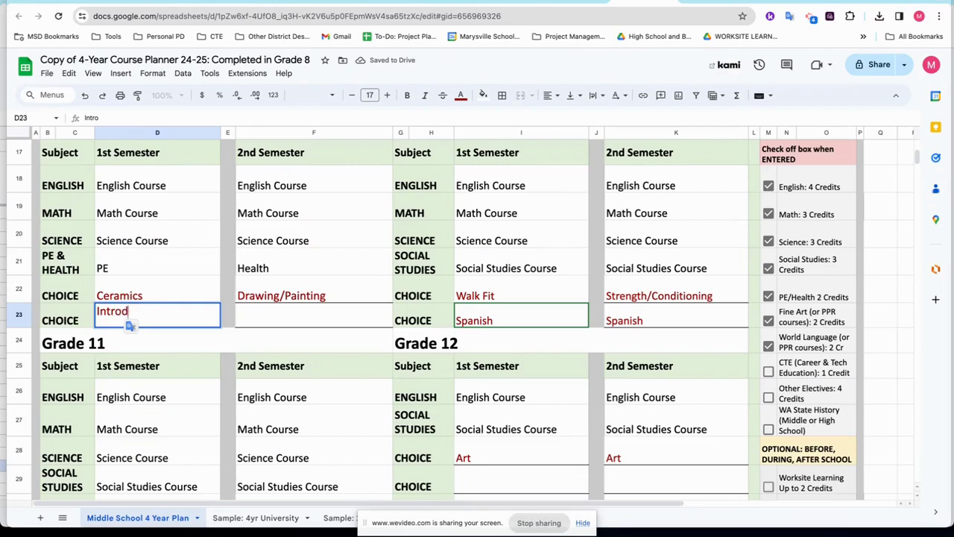
{"action": "type", "text": "uction to Marketing"}
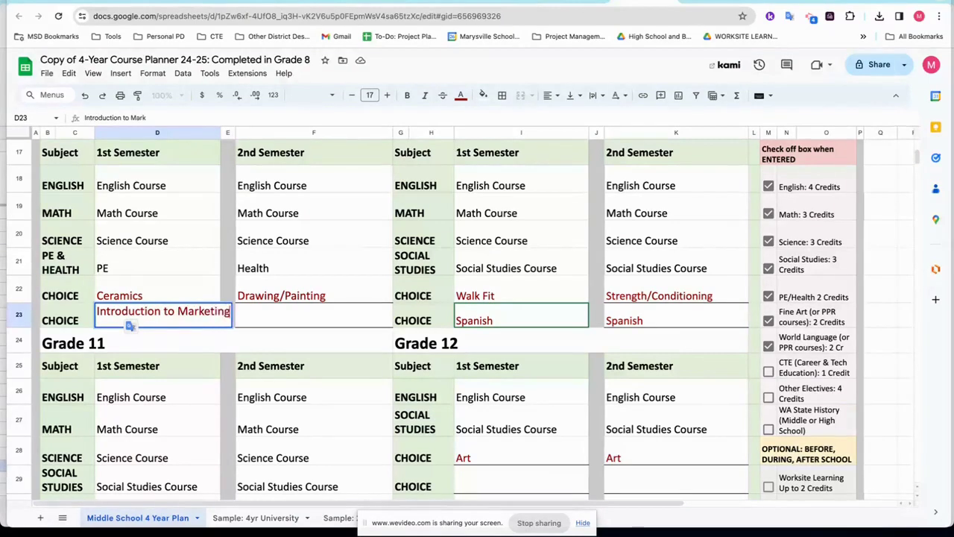
{"action": "key", "text": "Return"}
Replace D23's Introduction to Marketing entry with STEM Foods.
{"action": "left_click", "coordinate": [133, 322]}
{"action": "left_click", "coordinate": [262, 316]}
{"action": "left_click", "coordinate": [167, 322]}
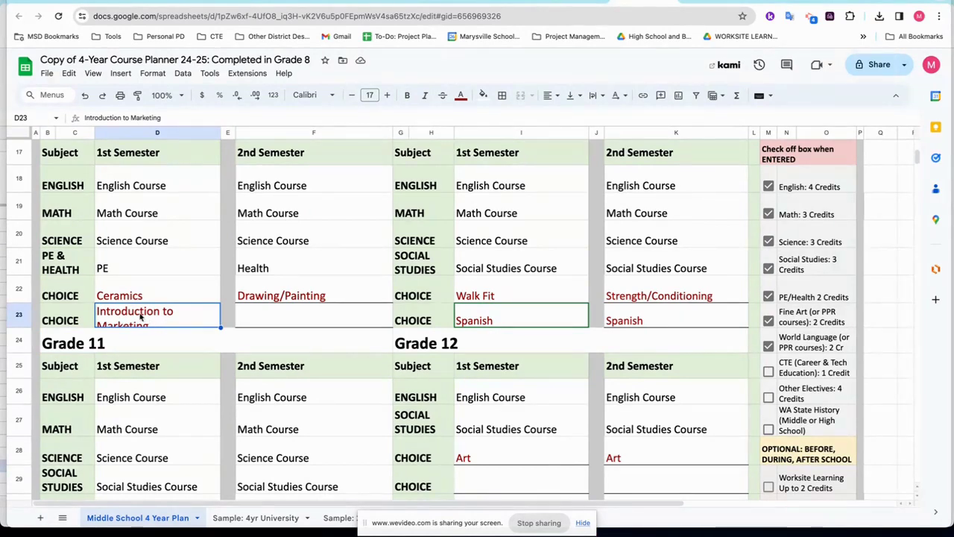
{"action": "double_click", "coordinate": [139, 313]}
{"action": "left_click_drag", "start_coordinate": [139, 313], "coordinate": [139, 325]}
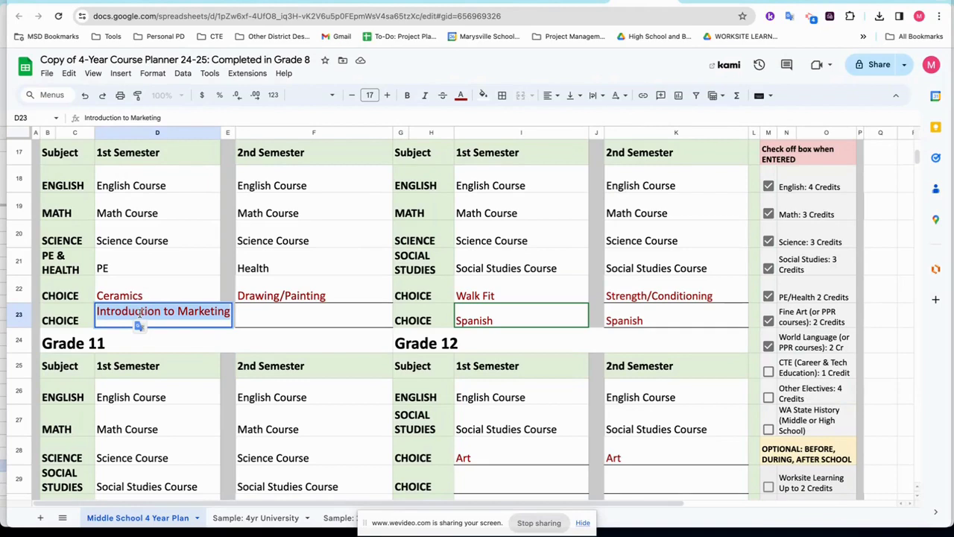
{"action": "type", "text": "STEM Foods"}
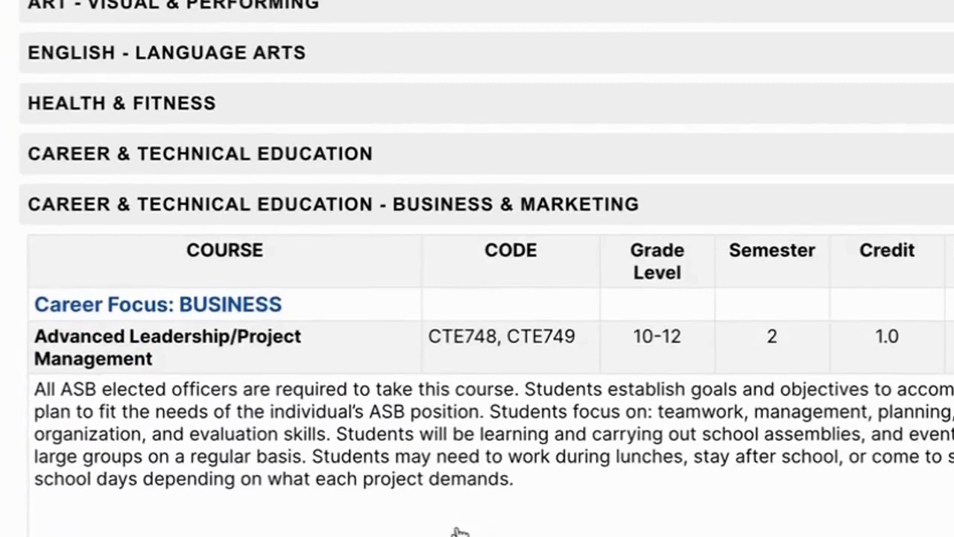
Note Advanced Leadership's 2 semesters and 1.0 credit and Business Fundamentals' 0.5 credit in the catalog.
{"action": "scroll", "coordinate": [457, 531], "scroll_direction": "down", "scroll_amount": 3}
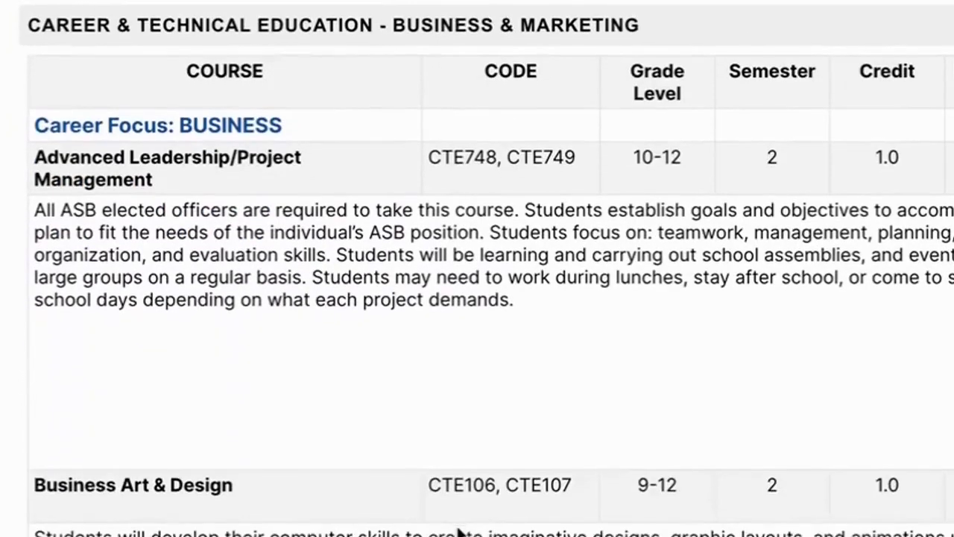
{"action": "scroll", "coordinate": [456, 530], "scroll_direction": "down", "scroll_amount": 2}
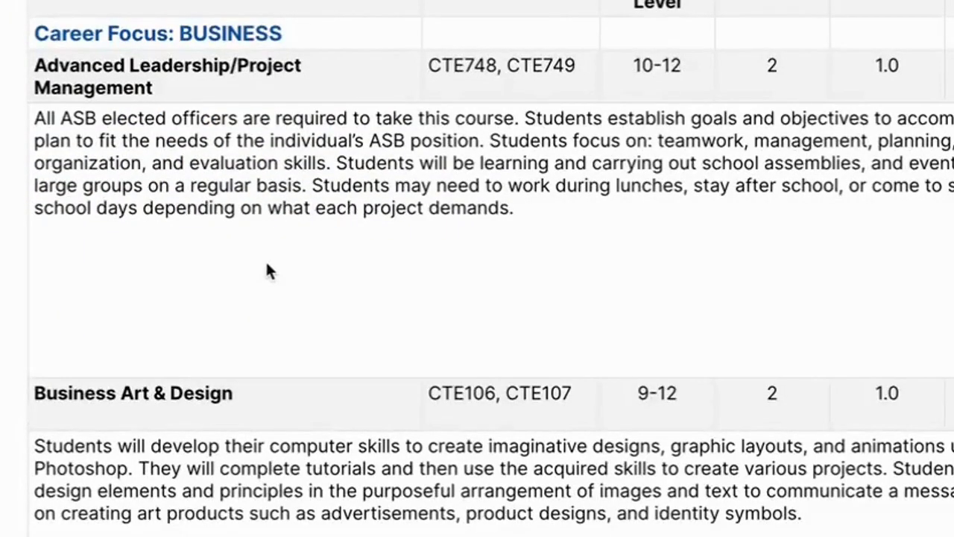
{"action": "left_click_drag", "start_coordinate": [890, 65], "coordinate": [867, 69]}
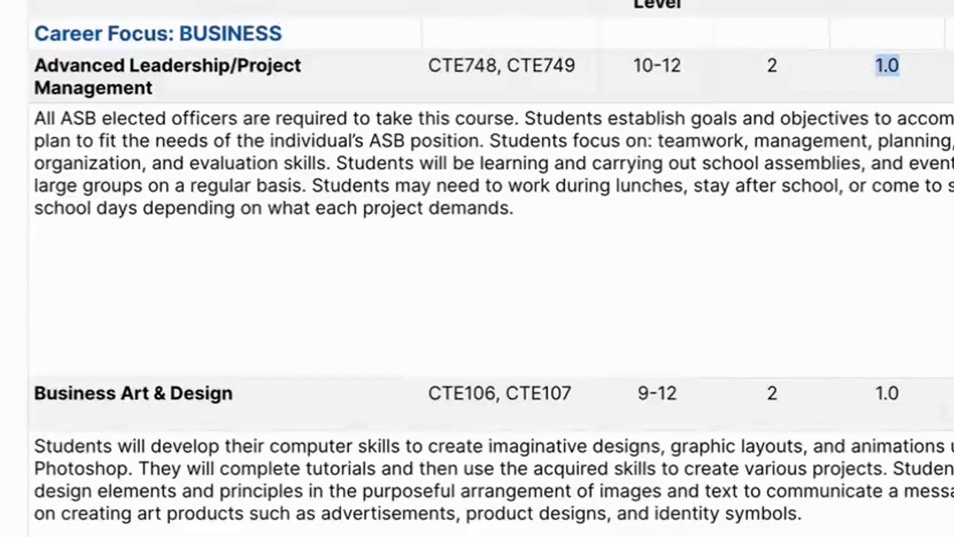
{"action": "left_click_drag", "start_coordinate": [773, 67], "coordinate": [780, 66]}
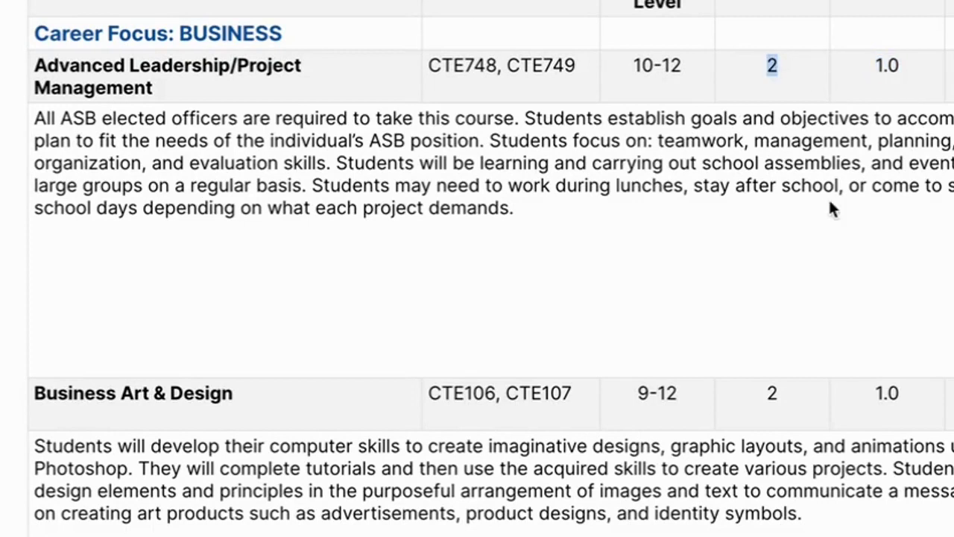
{"action": "scroll", "coordinate": [829, 202], "scroll_direction": "down", "scroll_amount": 6}
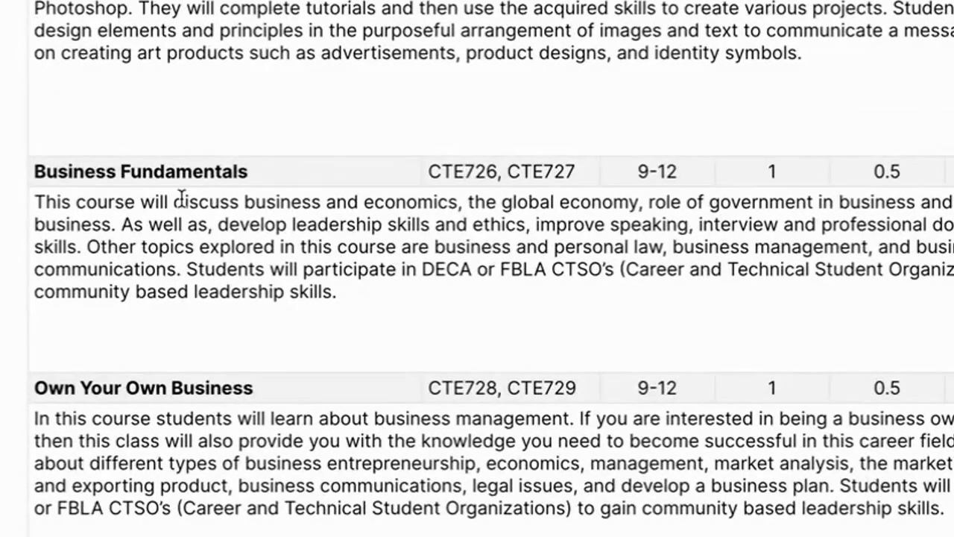
{"action": "left_click_drag", "start_coordinate": [905, 177], "coordinate": [886, 174]}
{"action": "scroll", "coordinate": [869, 179], "scroll_direction": "down", "scroll_amount": 8}
{"action": "scroll", "coordinate": [870, 178], "scroll_direction": "up", "scroll_amount": 8}
{"action": "scroll", "coordinate": [871, 185], "scroll_direction": "up", "scroll_amount": 5}
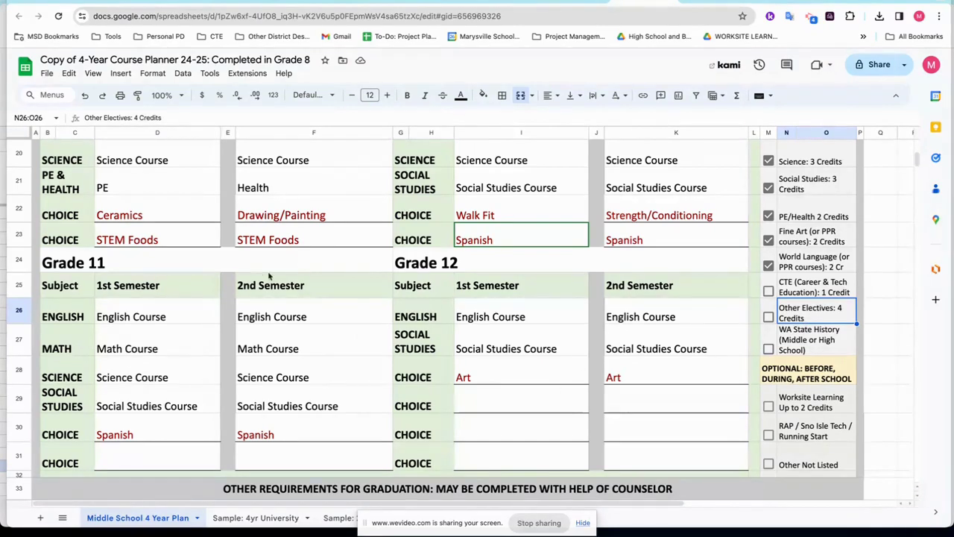
Check off the CTE 1 Credit requirement, covered by the STEM Foods entries.
{"action": "left_click", "coordinate": [200, 241]}
{"action": "left_click", "coordinate": [301, 236]}
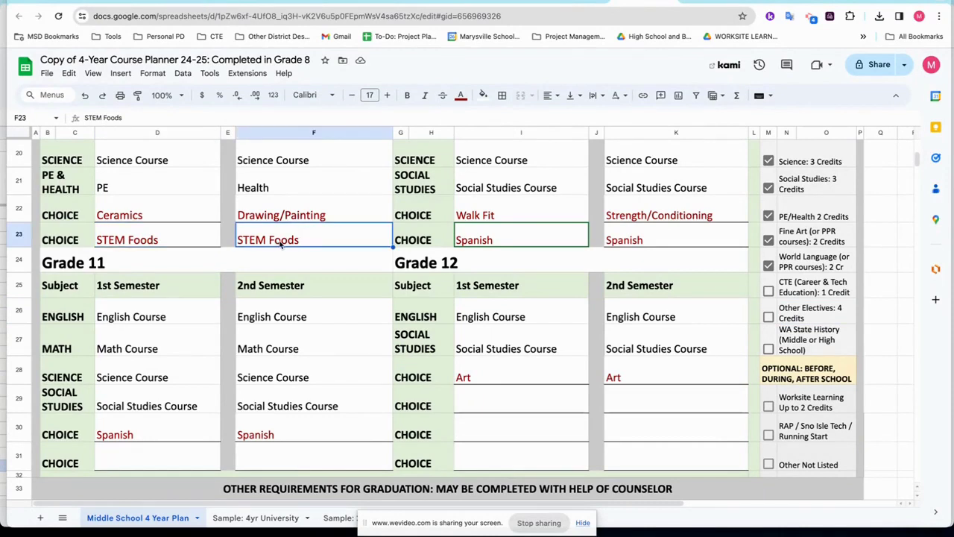
{"action": "left_click", "coordinate": [769, 291]}
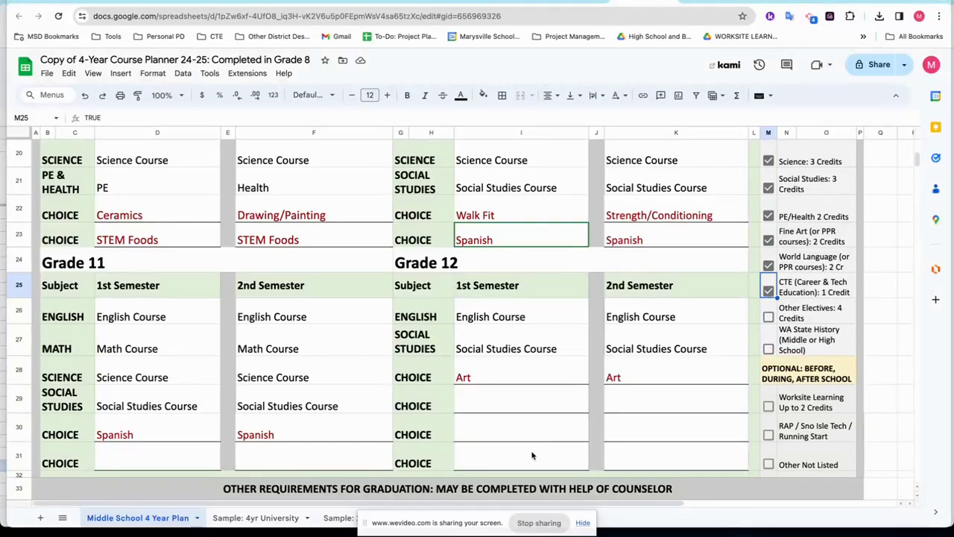
{"action": "scroll", "coordinate": [532, 456], "scroll_direction": "up", "scroll_amount": 1}
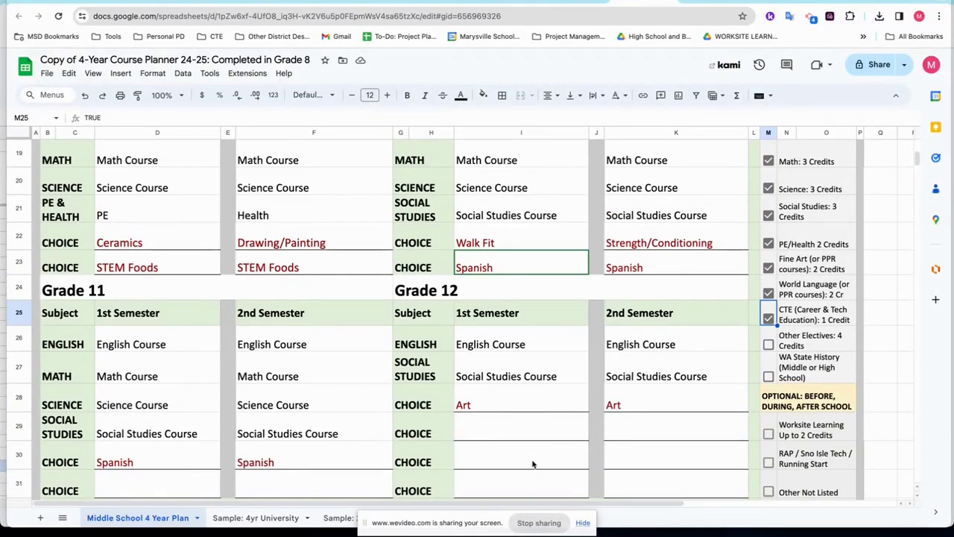
{"action": "scroll", "coordinate": [533, 456], "scroll_direction": "down", "scroll_amount": 1}
Review the Other Electives 4 Credits requirement and the remaining empty Grade 11 and 12 Choice cells.
{"action": "left_click", "coordinate": [800, 316]}
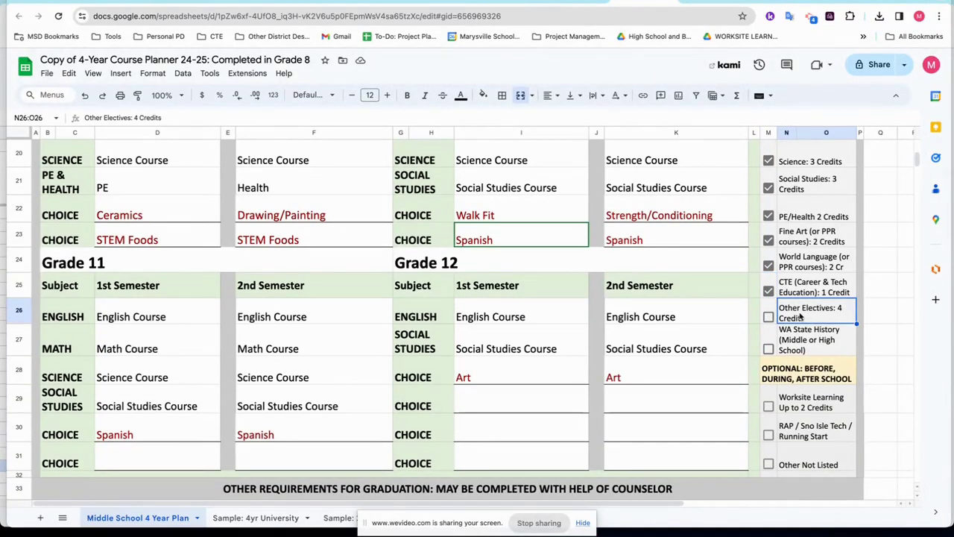
{"action": "left_click", "coordinate": [549, 411]}
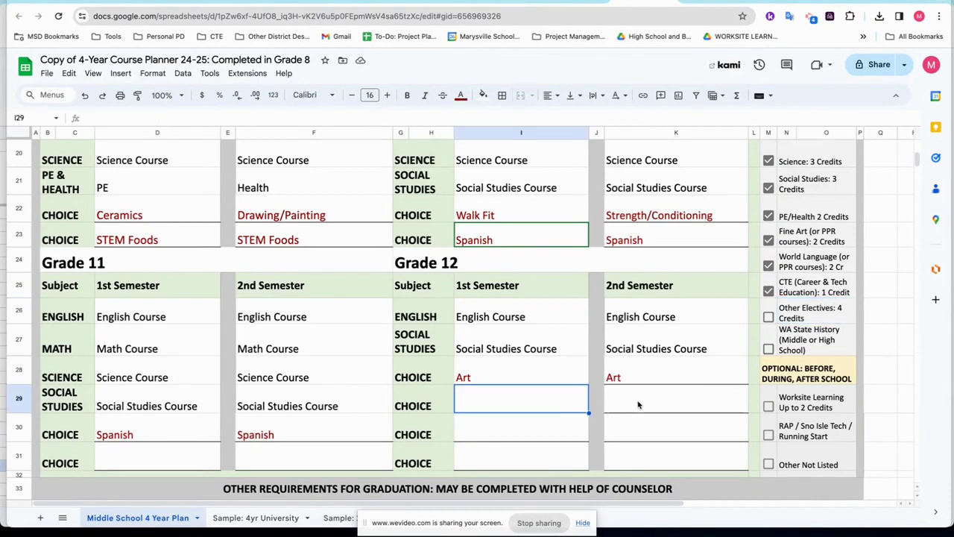
{"action": "left_click", "coordinate": [641, 406]}
{"action": "left_click", "coordinate": [641, 425]}
{"action": "left_click", "coordinate": [540, 434]}
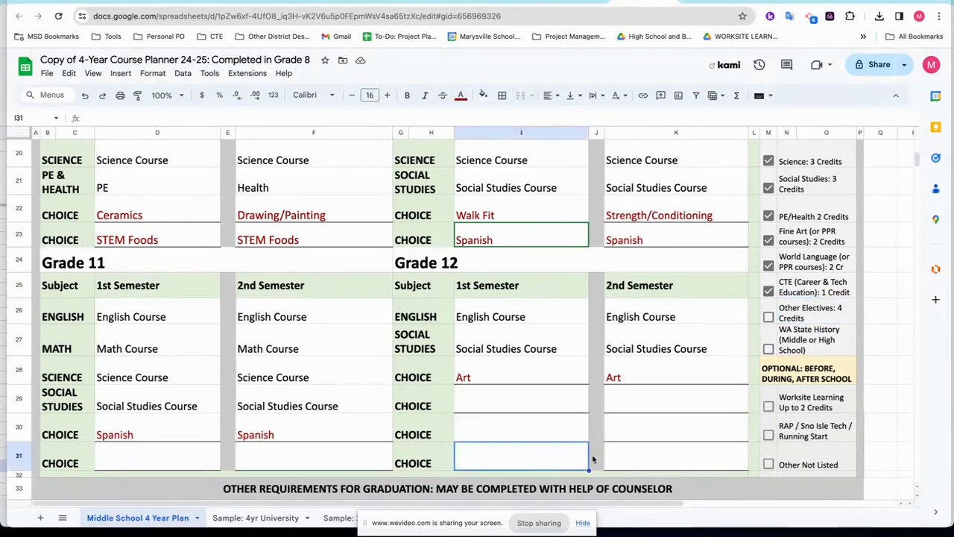
{"action": "left_click", "coordinate": [649, 460]}
{"action": "left_click", "coordinate": [351, 463]}
{"action": "left_click", "coordinate": [172, 458]}
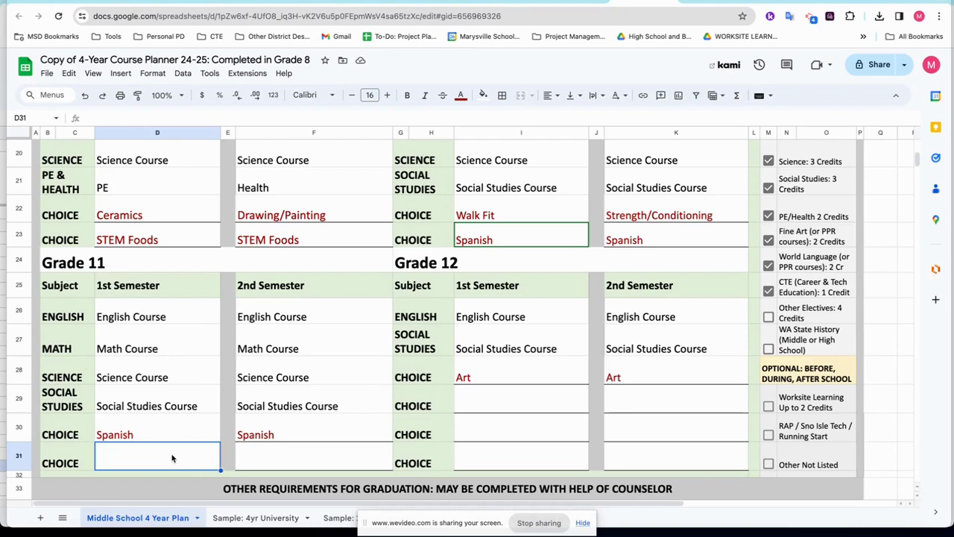
Enter Math in I29 and K29 and Science in I30 and K30.
{"action": "left_click", "coordinate": [495, 407]}
{"action": "type", "text": "Math"}
{"action": "key", "text": "Tab"}
{"action": "key", "text": "Tab"}
{"action": "type", "text": "Math"}
{"action": "key", "text": "Return"}
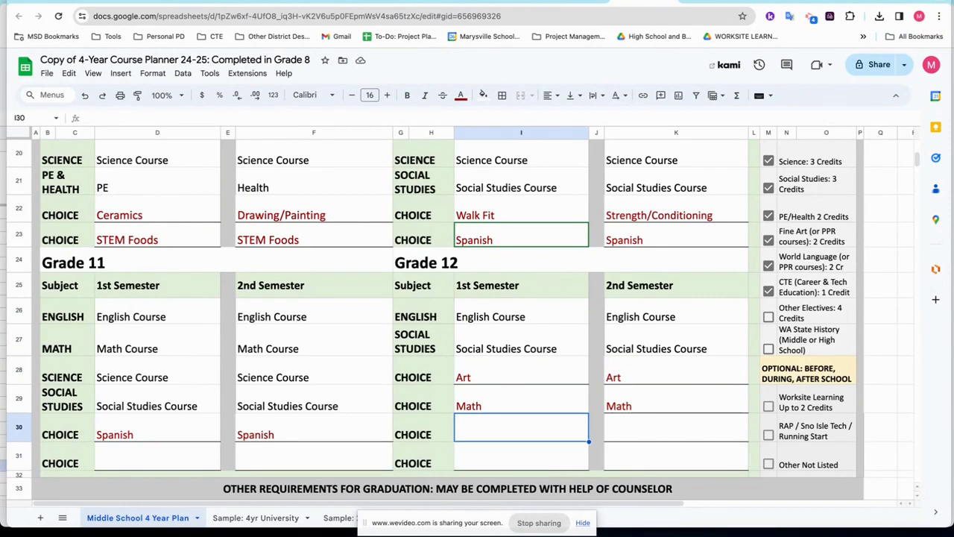
{"action": "type", "text": "Science"}
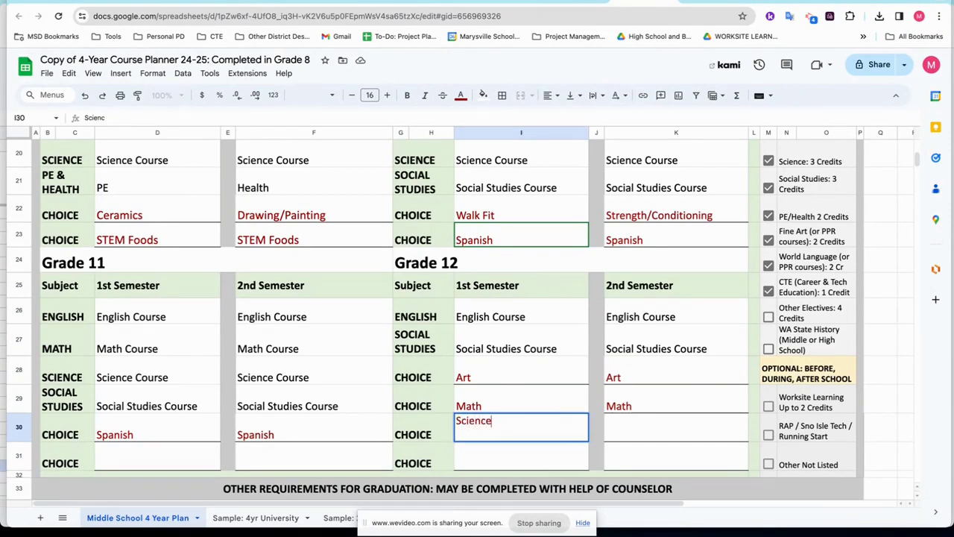
{"action": "key", "text": "Tab"}
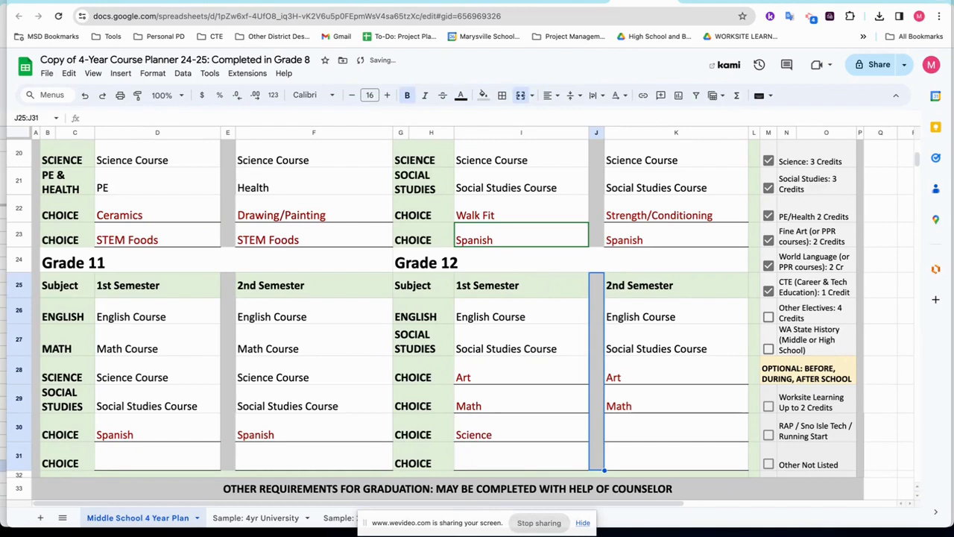
{"action": "type", "text": "Science"}
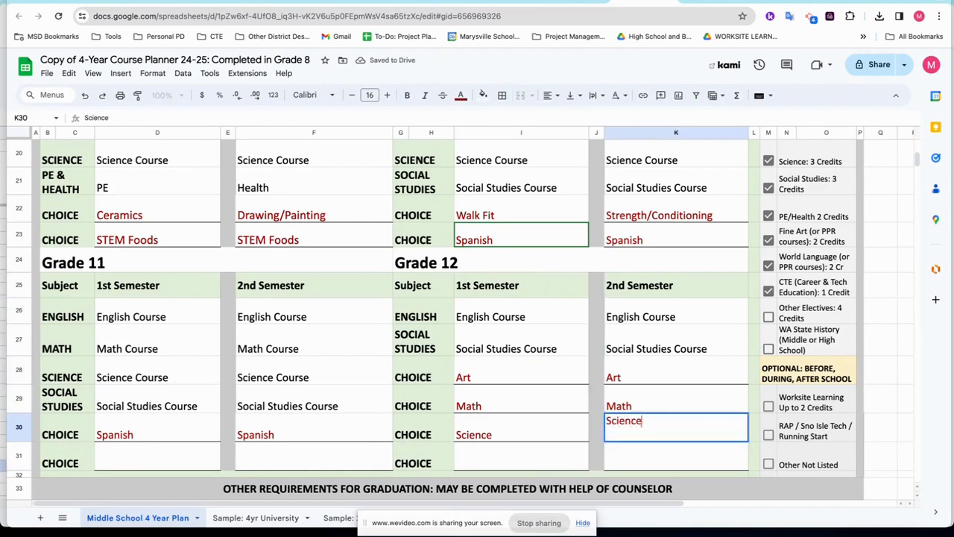
{"action": "key", "text": "Return"}
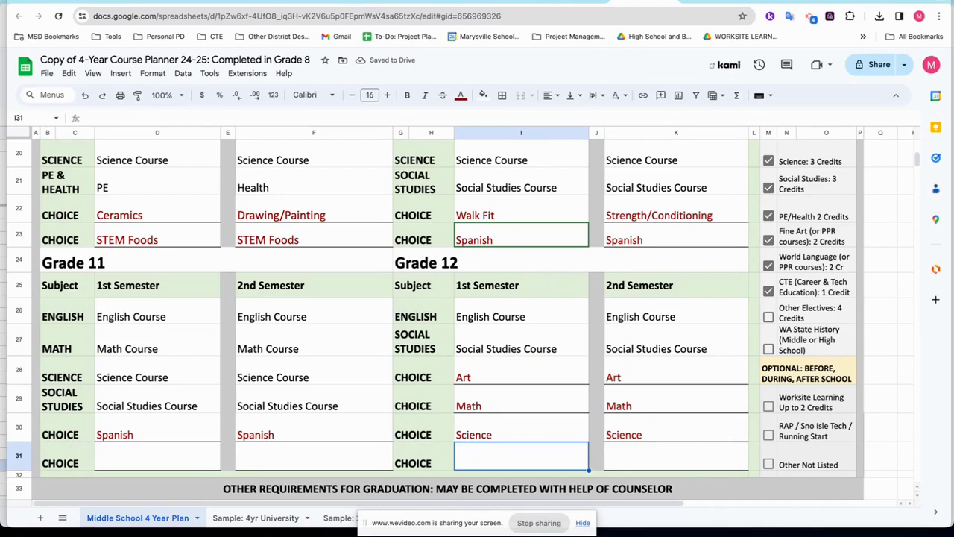
Enter Business Fundamentals in I31 and Own Your Business in K31.
{"action": "type", "text": "Business Fundamentals"}
{"action": "key", "text": "Tab"}
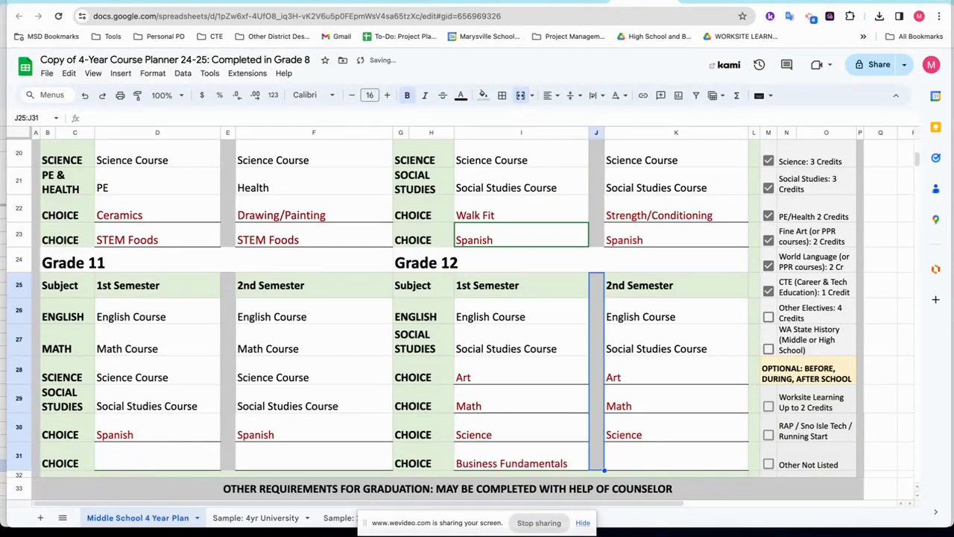
{"action": "key", "text": "Tab"}
{"action": "type", "text": "Own Your I"}
{"action": "type", "text": "usiness"}
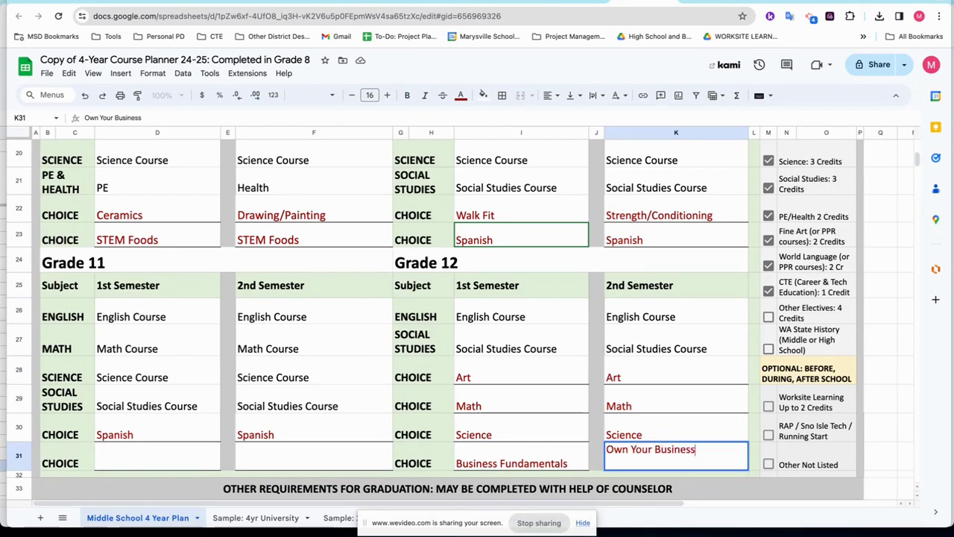
{"action": "key", "text": "Return"}
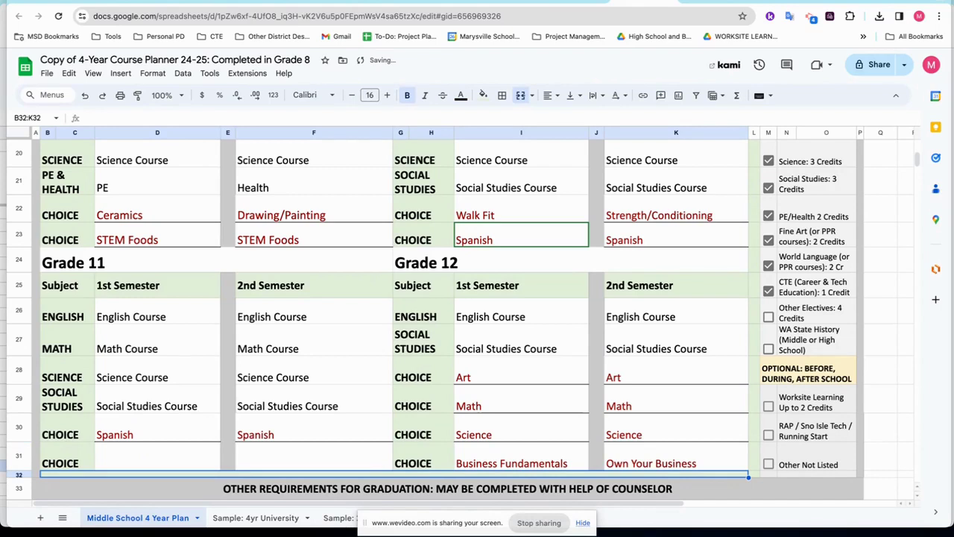
{"action": "left_click_drag", "start_coordinate": [407, 532], "coordinate": [660, 527]}
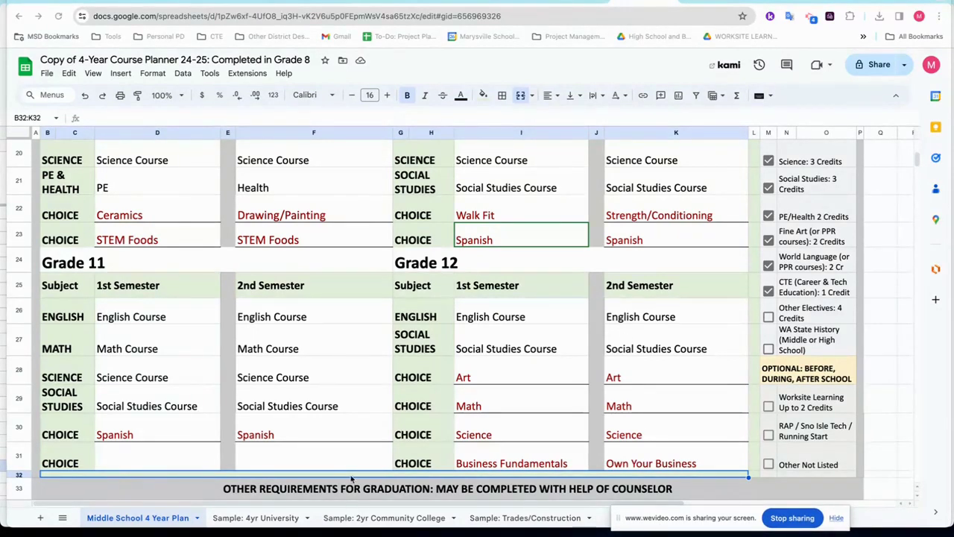
{"action": "left_click", "coordinate": [269, 522]}
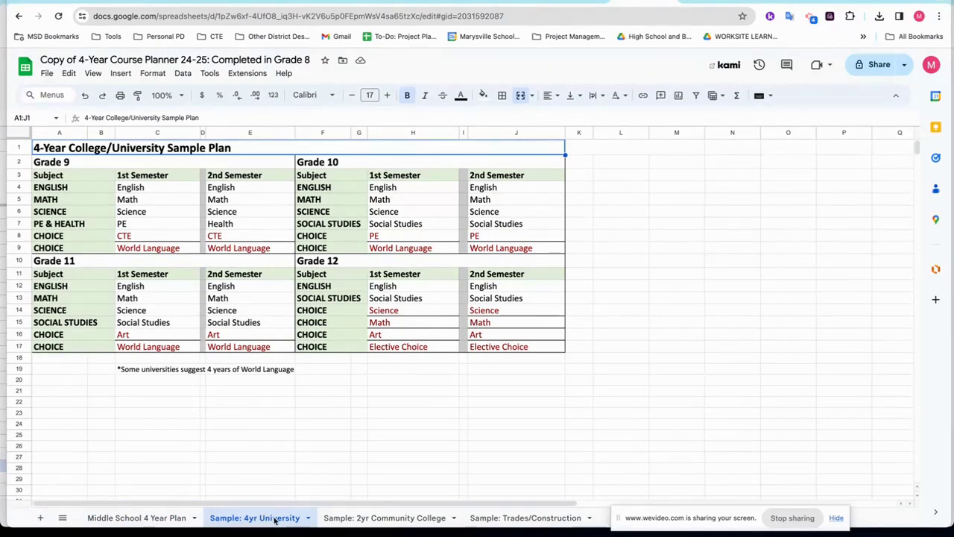
Look over the 2-Year Community College and Trades/Construction sample plans, then return to Middle School 4 Year Plan.
{"action": "left_click", "coordinate": [353, 520]}
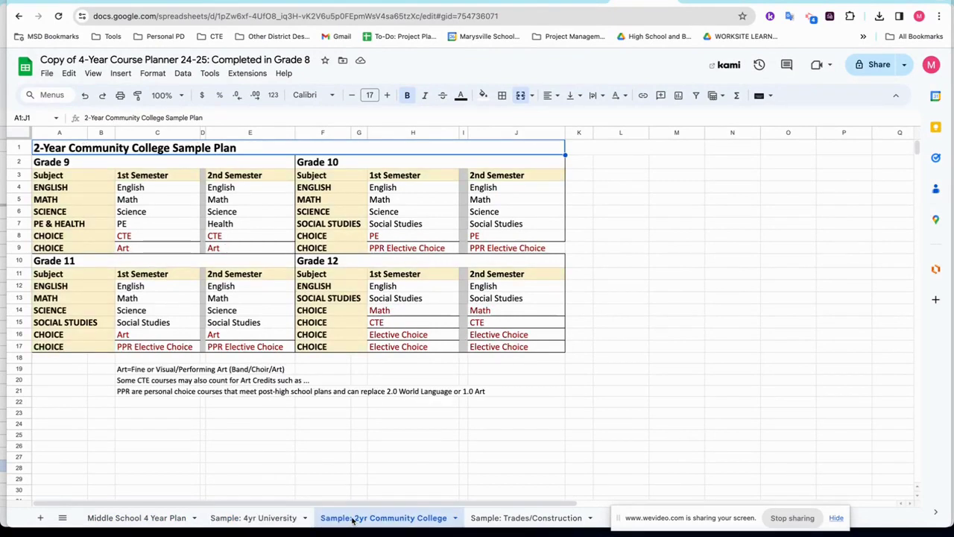
{"action": "left_click", "coordinate": [495, 520]}
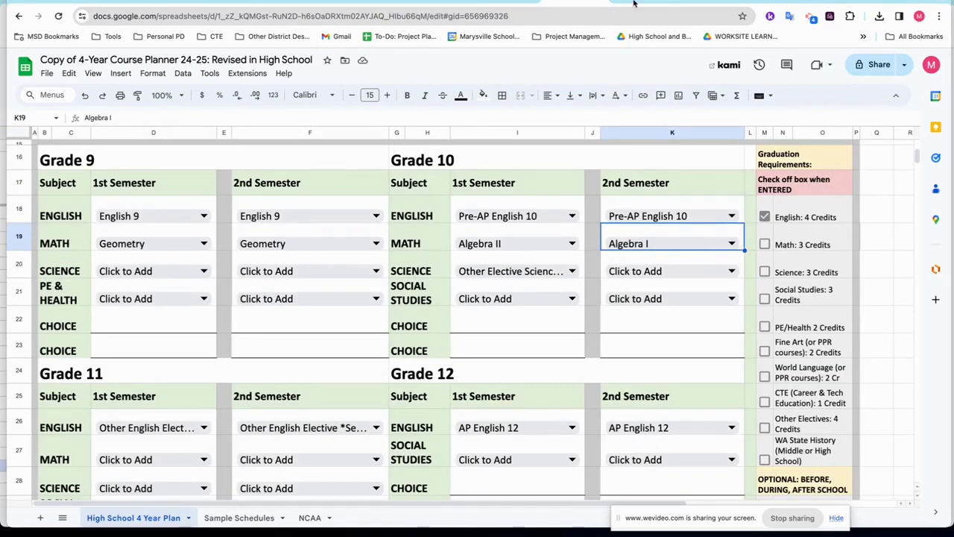
{"action": "left_click", "coordinate": [498, 3]}
{"action": "left_click", "coordinate": [637, 3]}
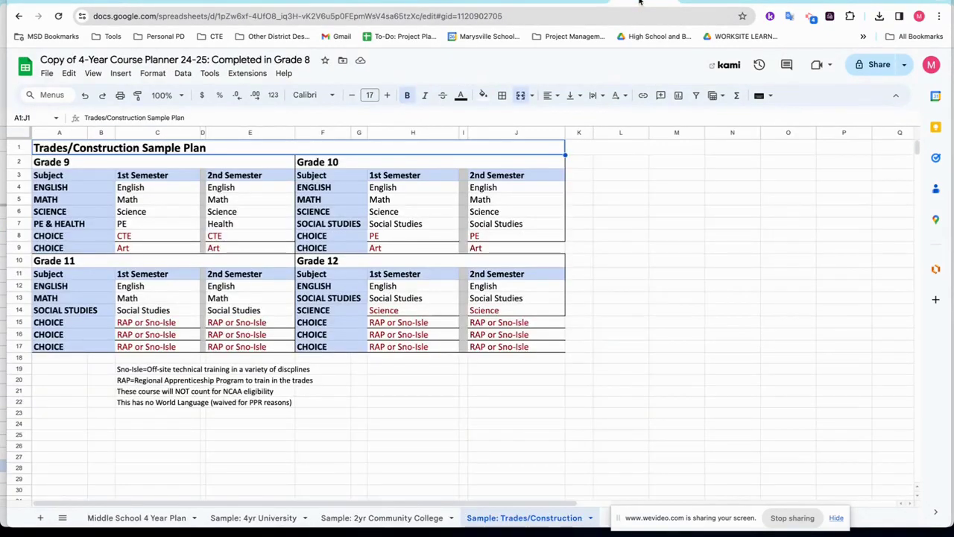
{"action": "left_click", "coordinate": [110, 525]}
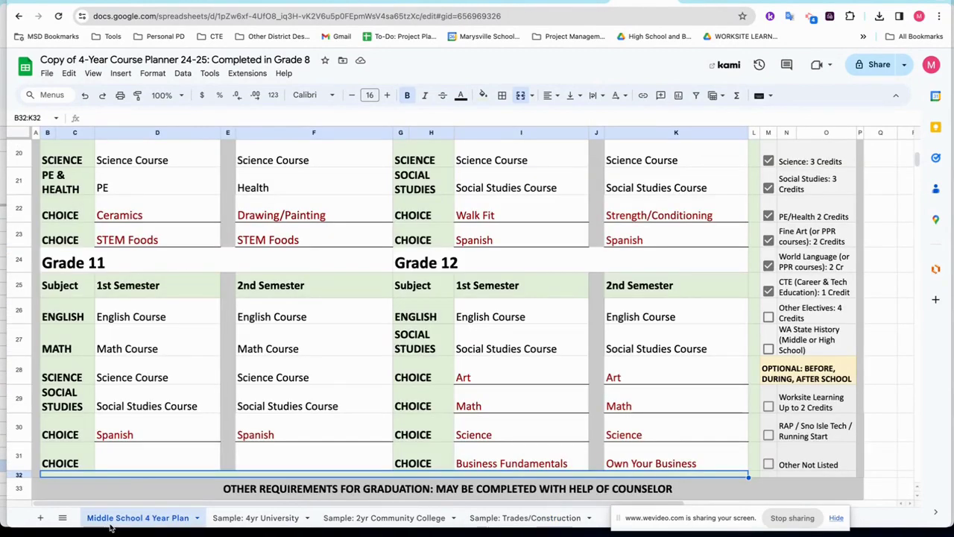
Enter Art in D31 and F31, then check the Other Electives and WA State History boxes.
{"action": "scroll", "coordinate": [220, 331], "scroll_direction": "down", "scroll_amount": 3}
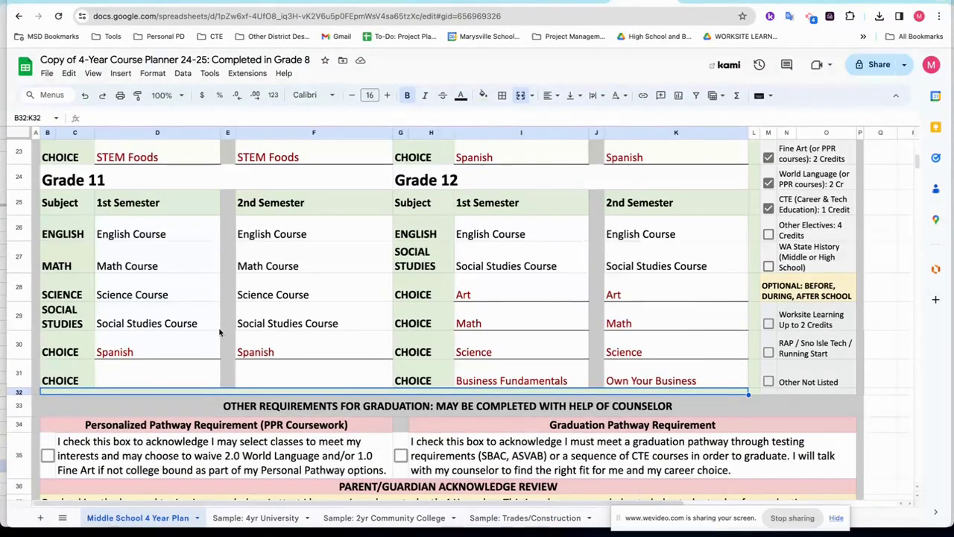
{"action": "scroll", "coordinate": [220, 331], "scroll_direction": "up", "scroll_amount": 2}
{"action": "left_click", "coordinate": [153, 429]}
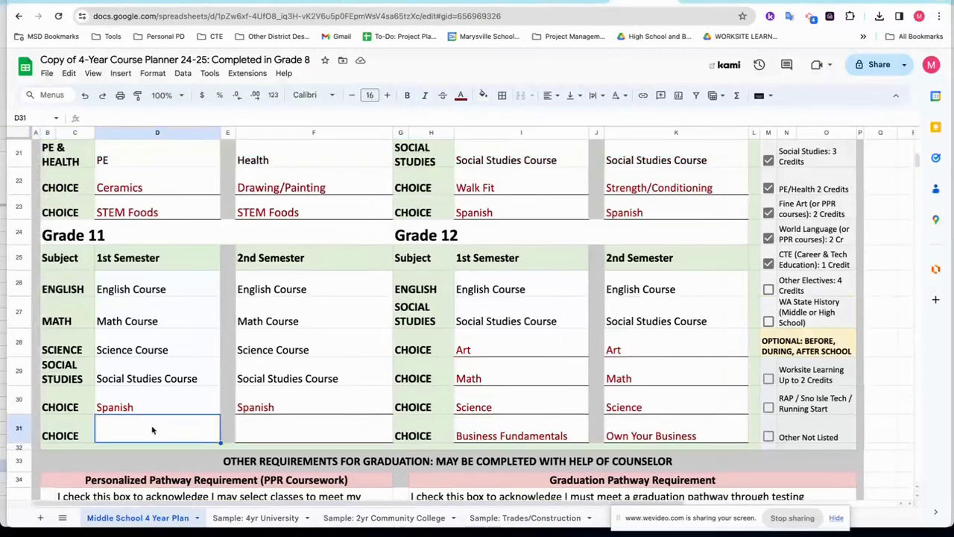
{"action": "type", "text": "Art"}
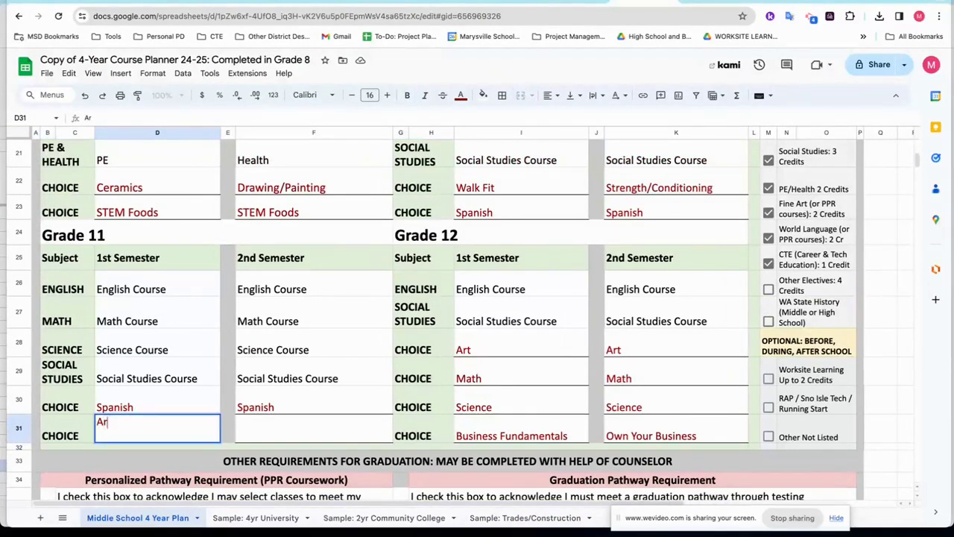
{"action": "key", "text": "Tab"}
{"action": "key", "text": "Tab"}
{"action": "type", "text": "Art"}
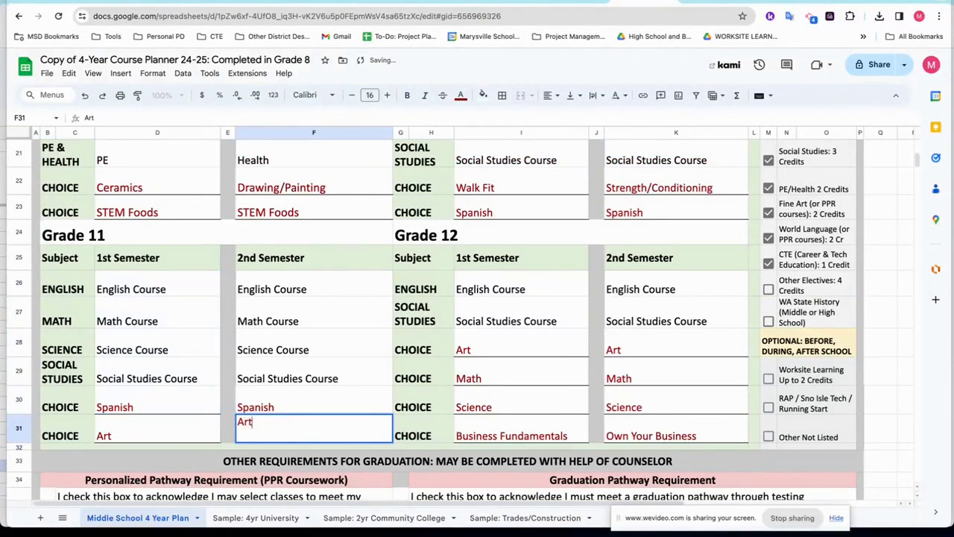
{"action": "left_click", "coordinate": [815, 289]}
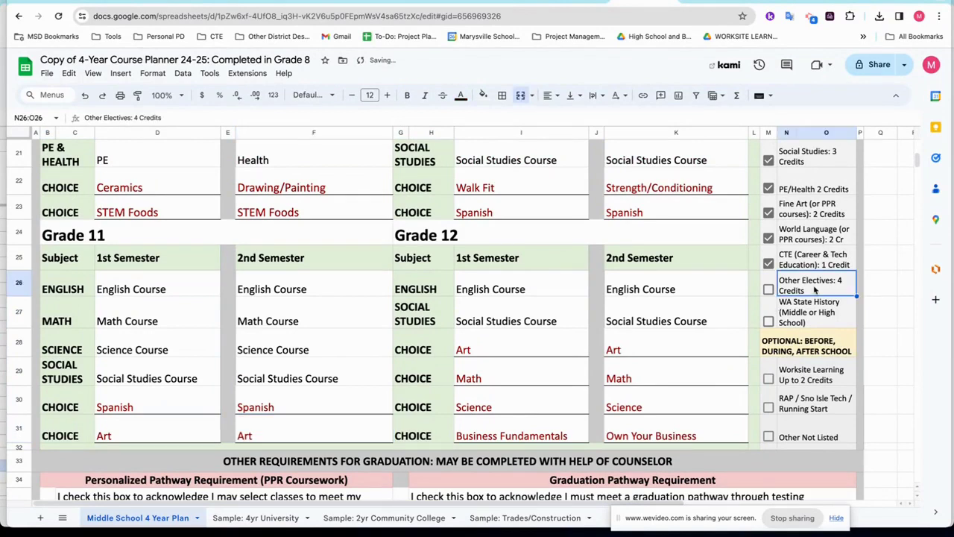
{"action": "left_click", "coordinate": [770, 290]}
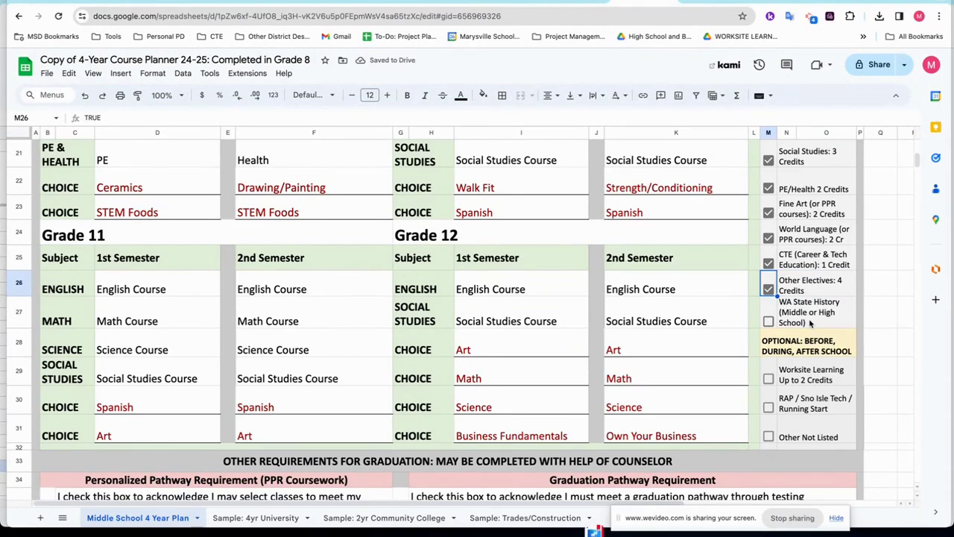
{"action": "left_click", "coordinate": [769, 323]}
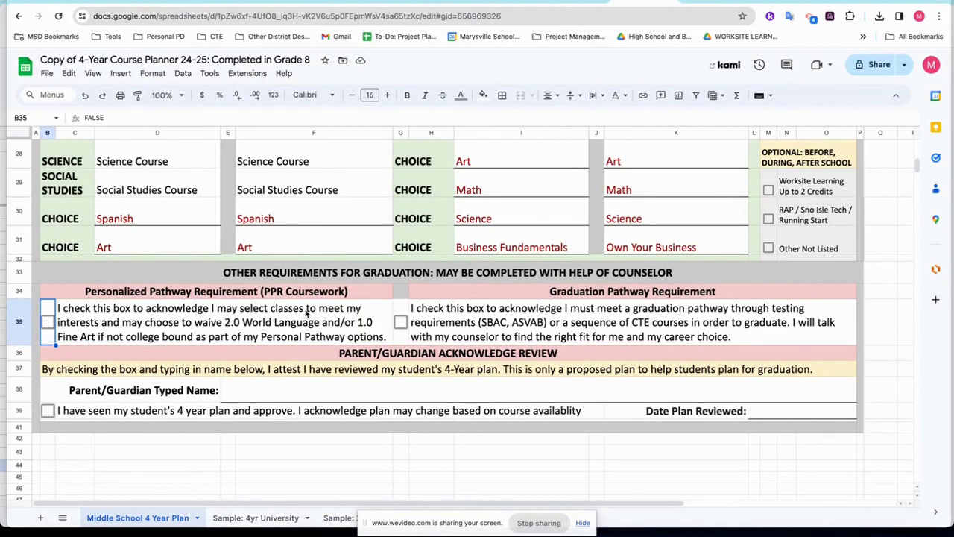
Check the Personalized Pathway Requirement (PPR Coursework) acknowledgement box in B35.
{"action": "left_click", "coordinate": [196, 322]}
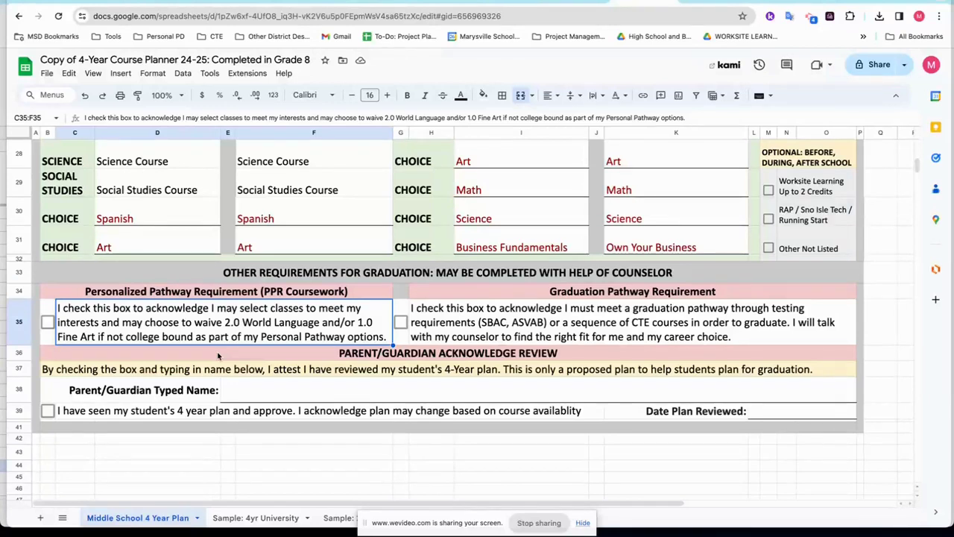
{"action": "left_click", "coordinate": [47, 322]}
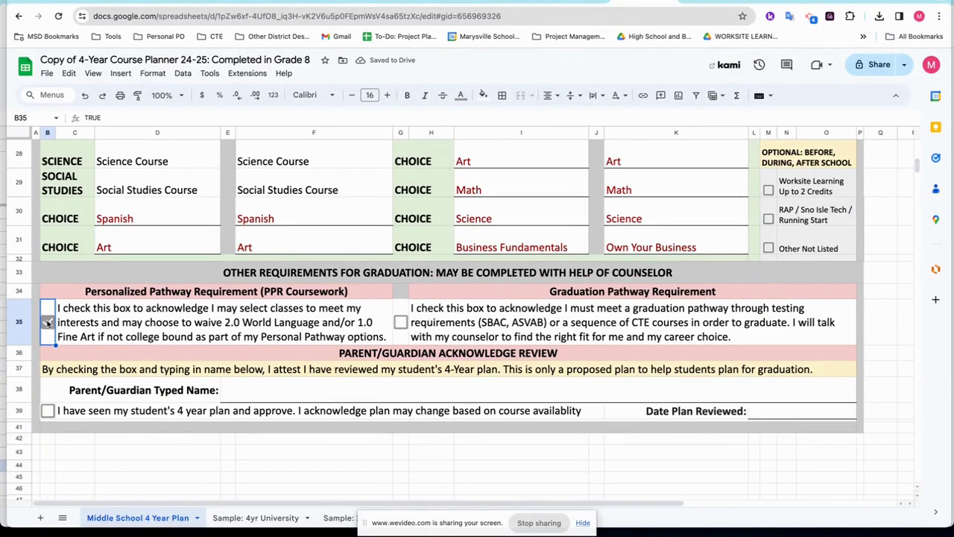
{"action": "left_click", "coordinate": [718, 325]}
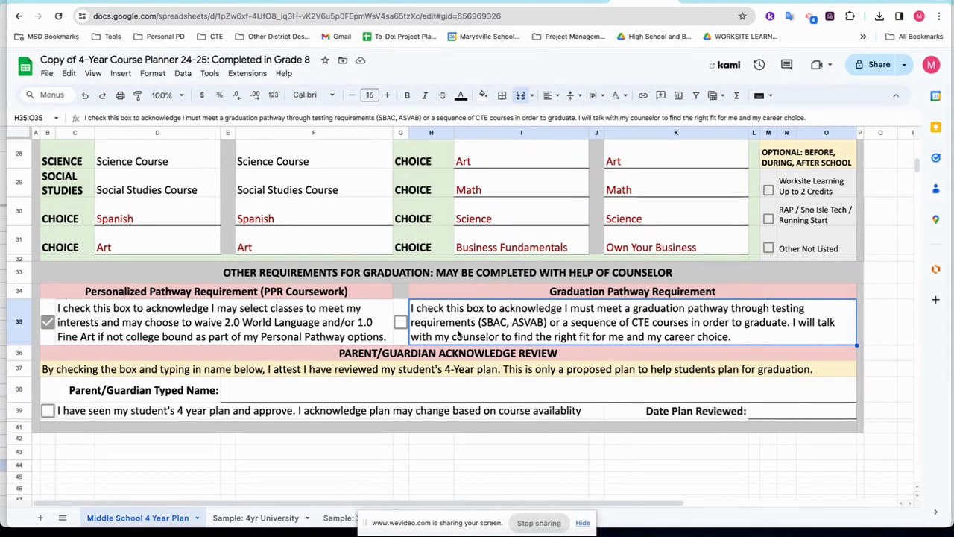
Check the Graduation Pathway Requirement acknowledgement box in G35.
{"action": "left_click", "coordinate": [401, 322]}
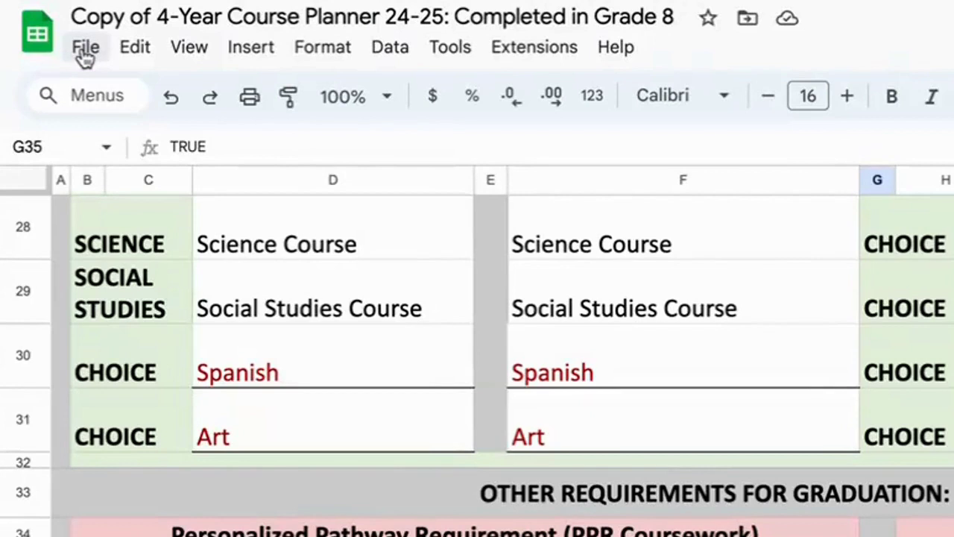
{"action": "left_click", "coordinate": [85, 51]}
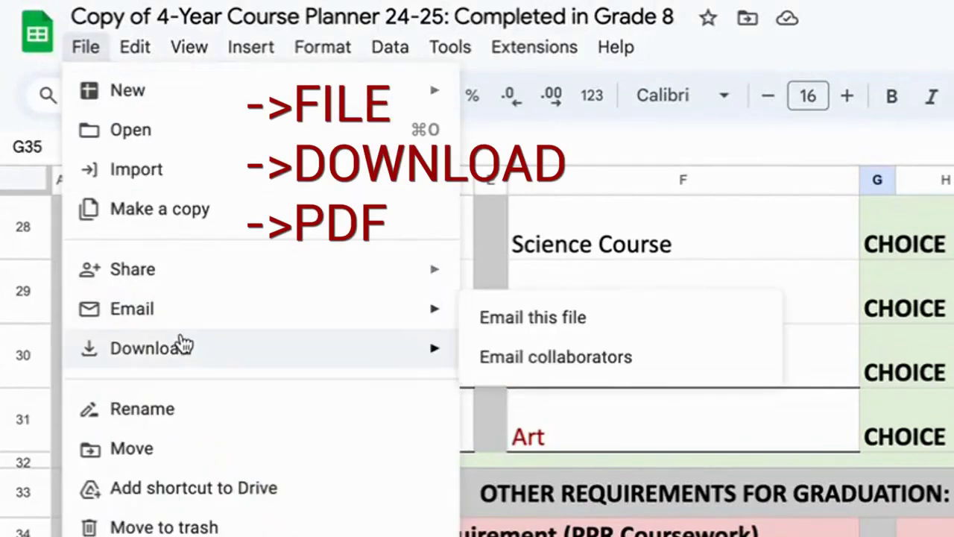
Choose File > Download > PDF (.pdf) to bring up the one-page export settings.
{"action": "mouse_move", "coordinate": [183, 345]}
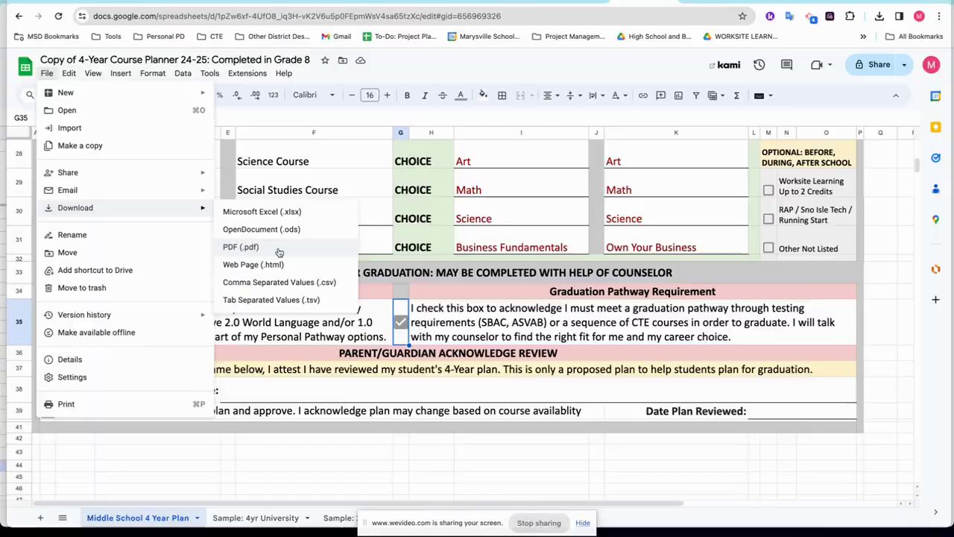
{"action": "left_click", "coordinate": [605, 446]}
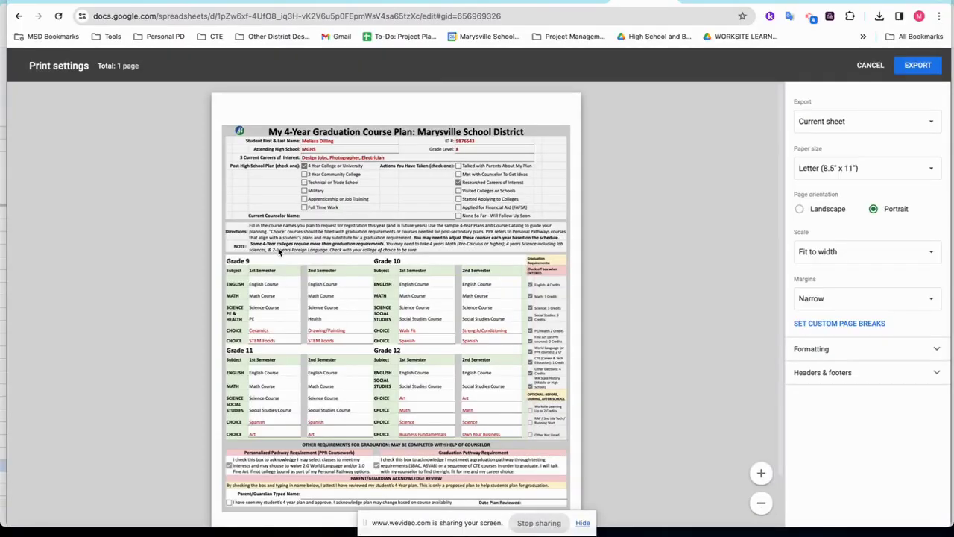
Export the completed course plan as a one-page PDF.
{"action": "scroll", "coordinate": [564, 339], "scroll_direction": "down", "scroll_amount": 1}
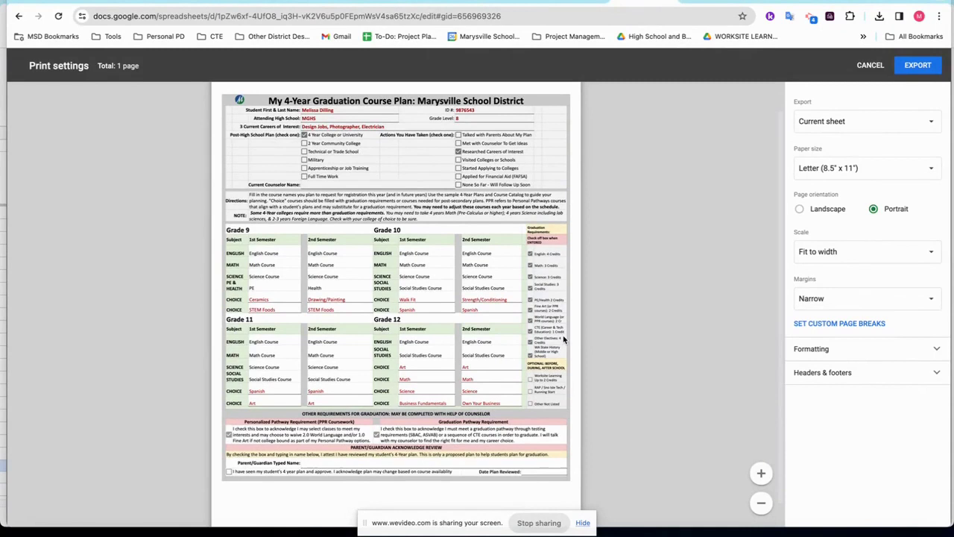
{"action": "left_click", "coordinate": [917, 65]}
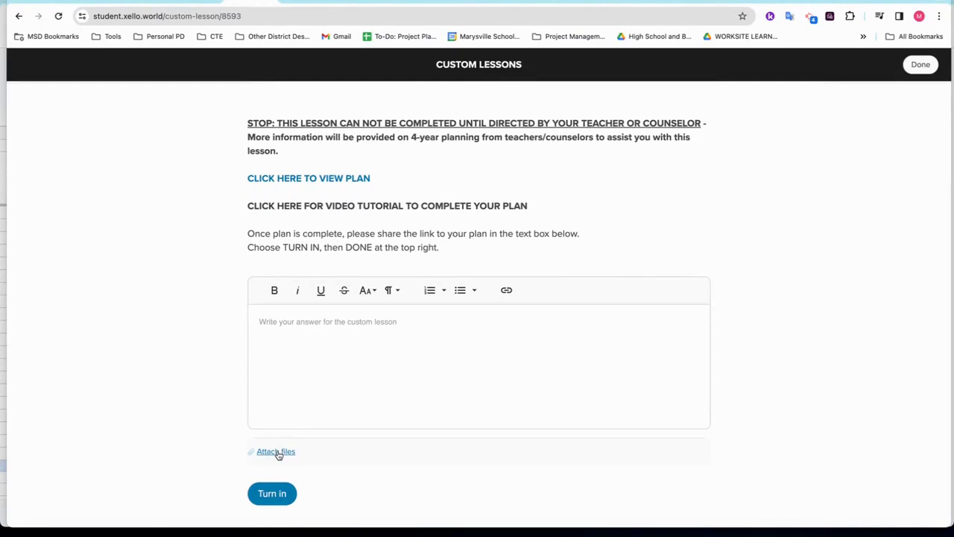
Attach the downloaded course plan PDF to the Xello custom lesson.
{"action": "left_click", "coordinate": [277, 451]}
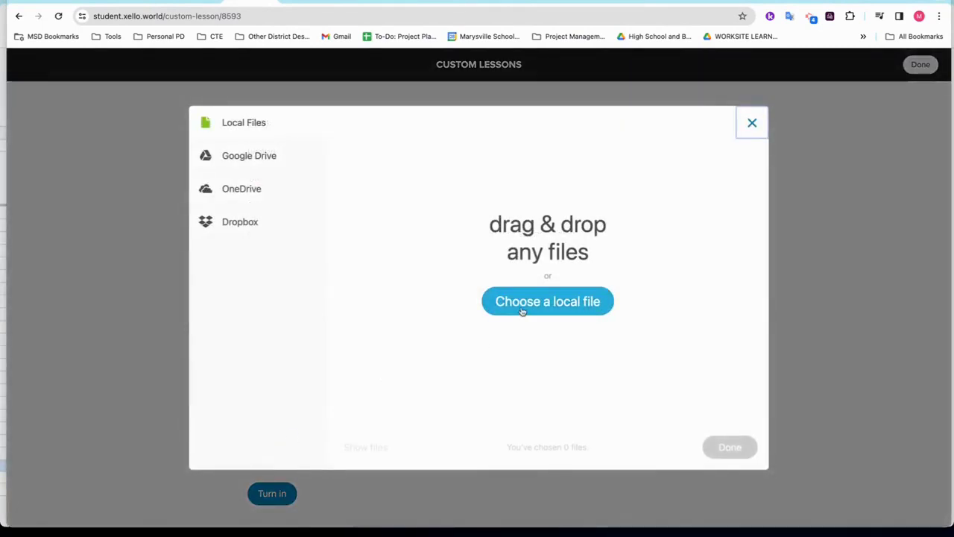
{"action": "left_click", "coordinate": [545, 307]}
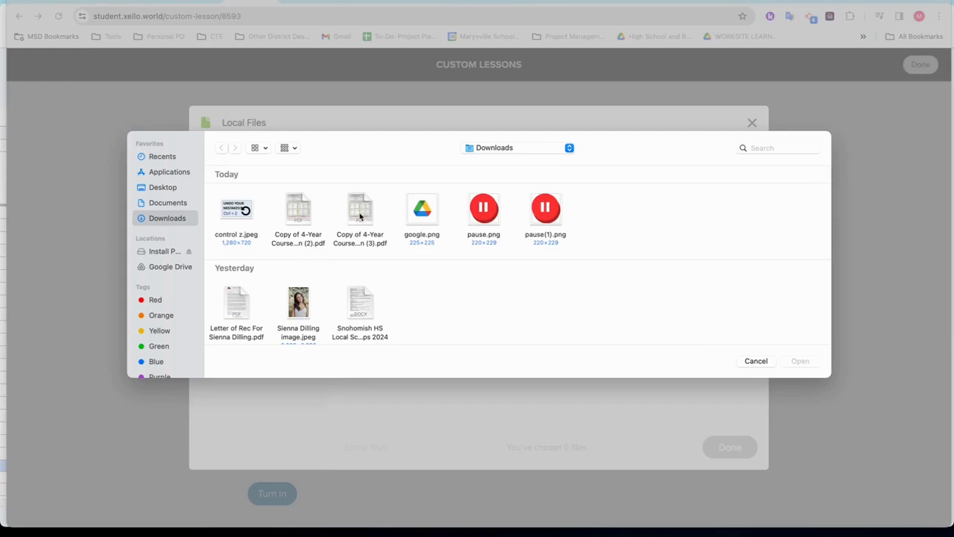
{"action": "left_click", "coordinate": [360, 216]}
{"action": "left_click", "coordinate": [790, 363]}
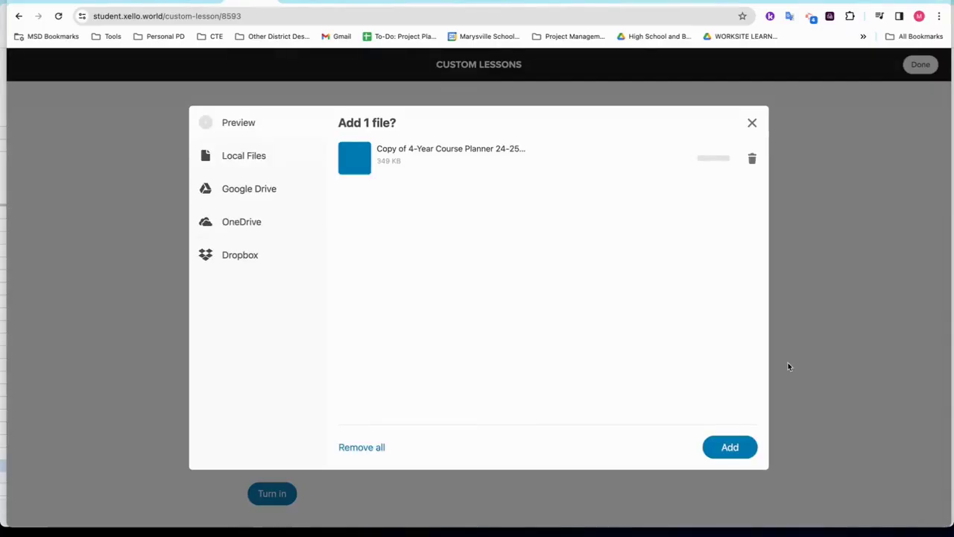
{"action": "left_click", "coordinate": [731, 448]}
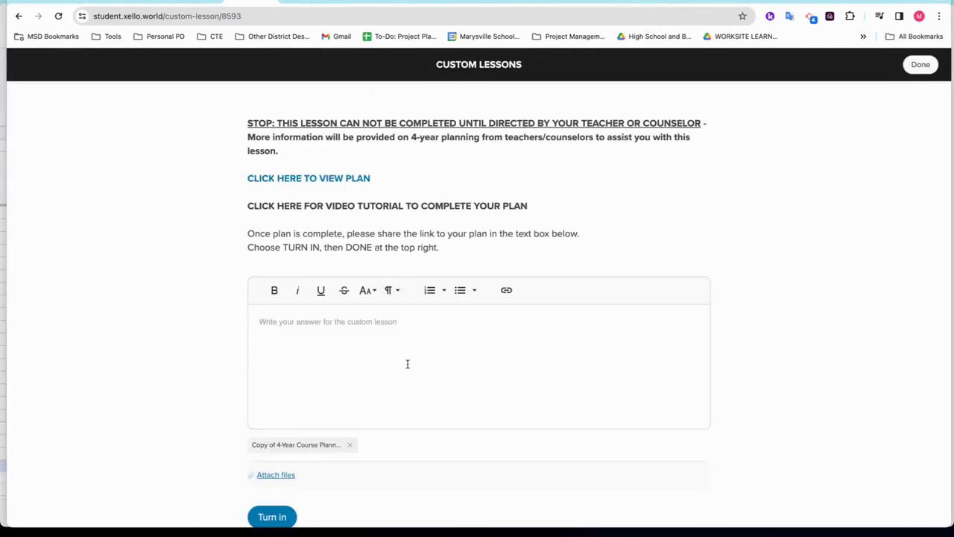
Answer DONE! in the lesson, turn it in, and finish back on the dashboard.
{"action": "left_click", "coordinate": [392, 317]}
{"action": "type", "text": "DONE!"}
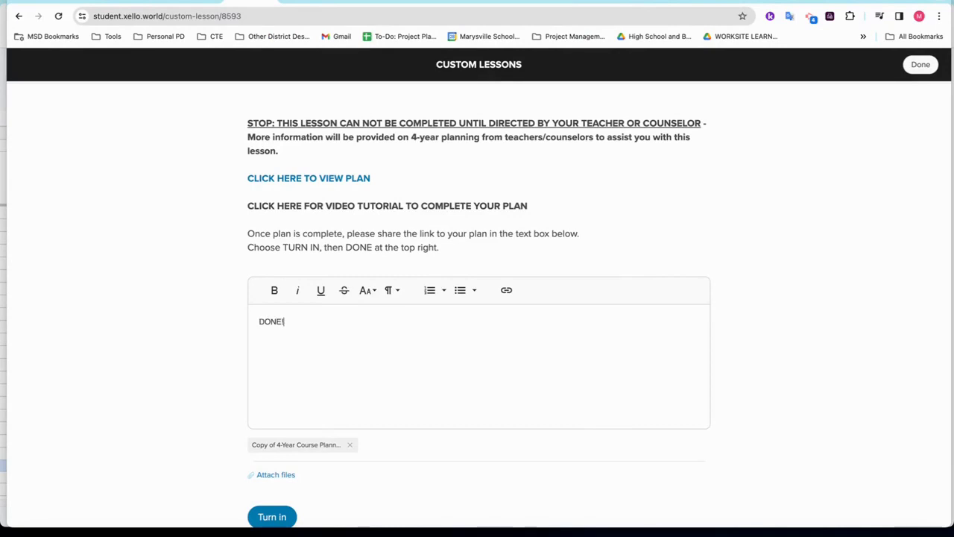
{"action": "left_click", "coordinate": [285, 517]}
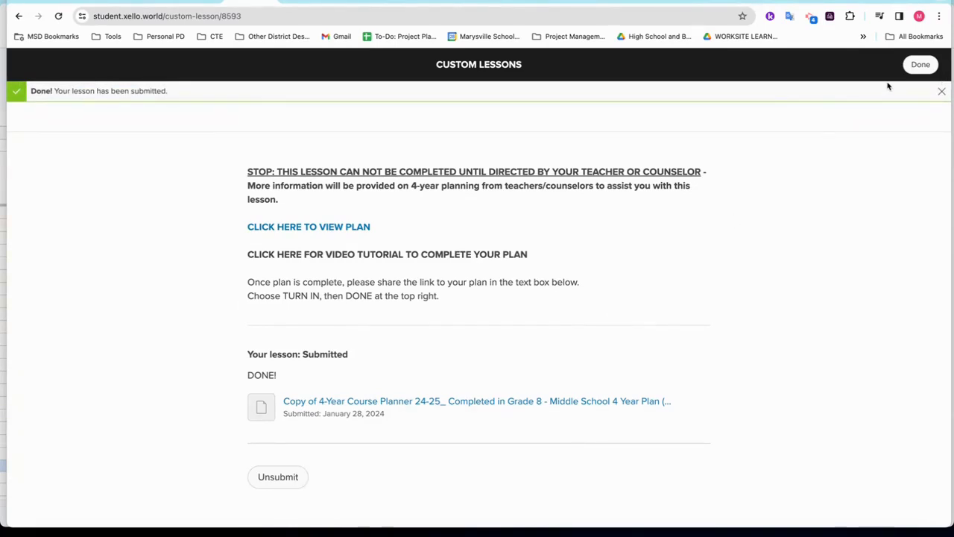
{"action": "left_click", "coordinate": [923, 66]}
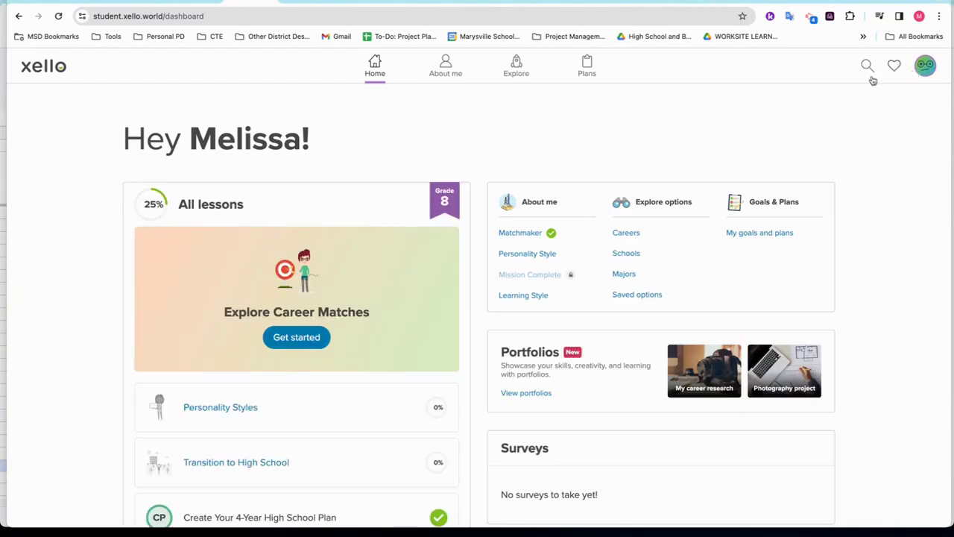
{"action": "scroll", "coordinate": [421, 343], "scroll_direction": "down", "scroll_amount": 1}
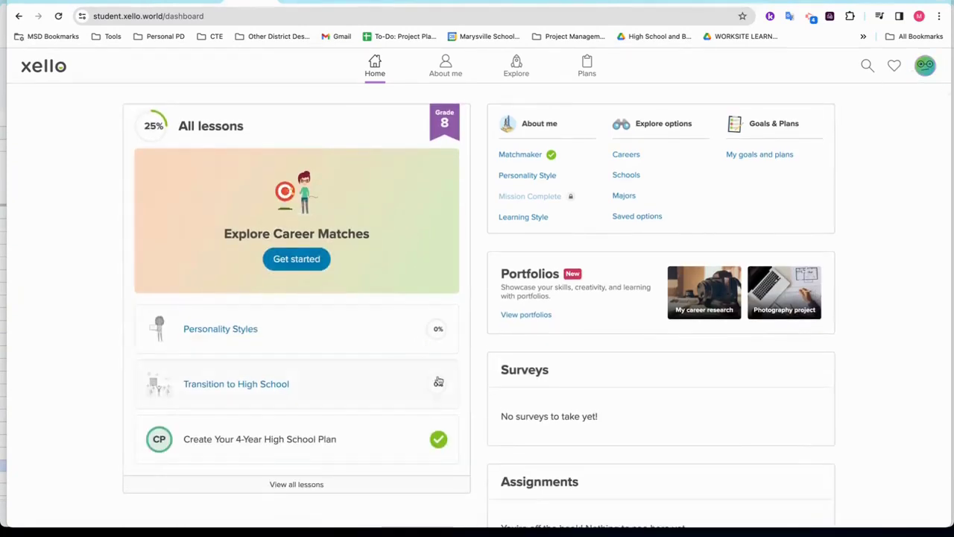